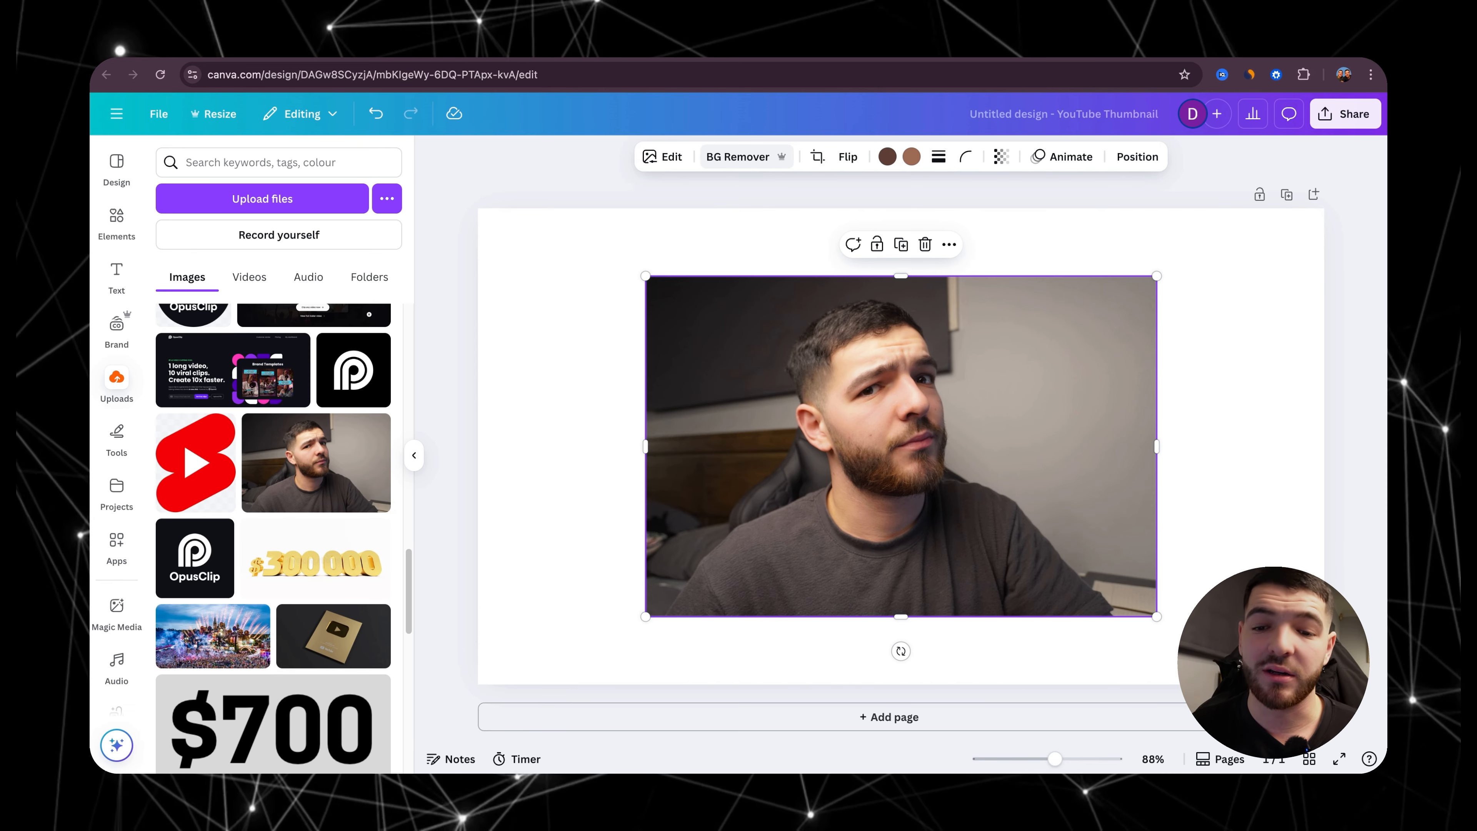
# Step: Remove the background from the portrait photo on the blank thumbnail page
pyautogui.click(750, 155)
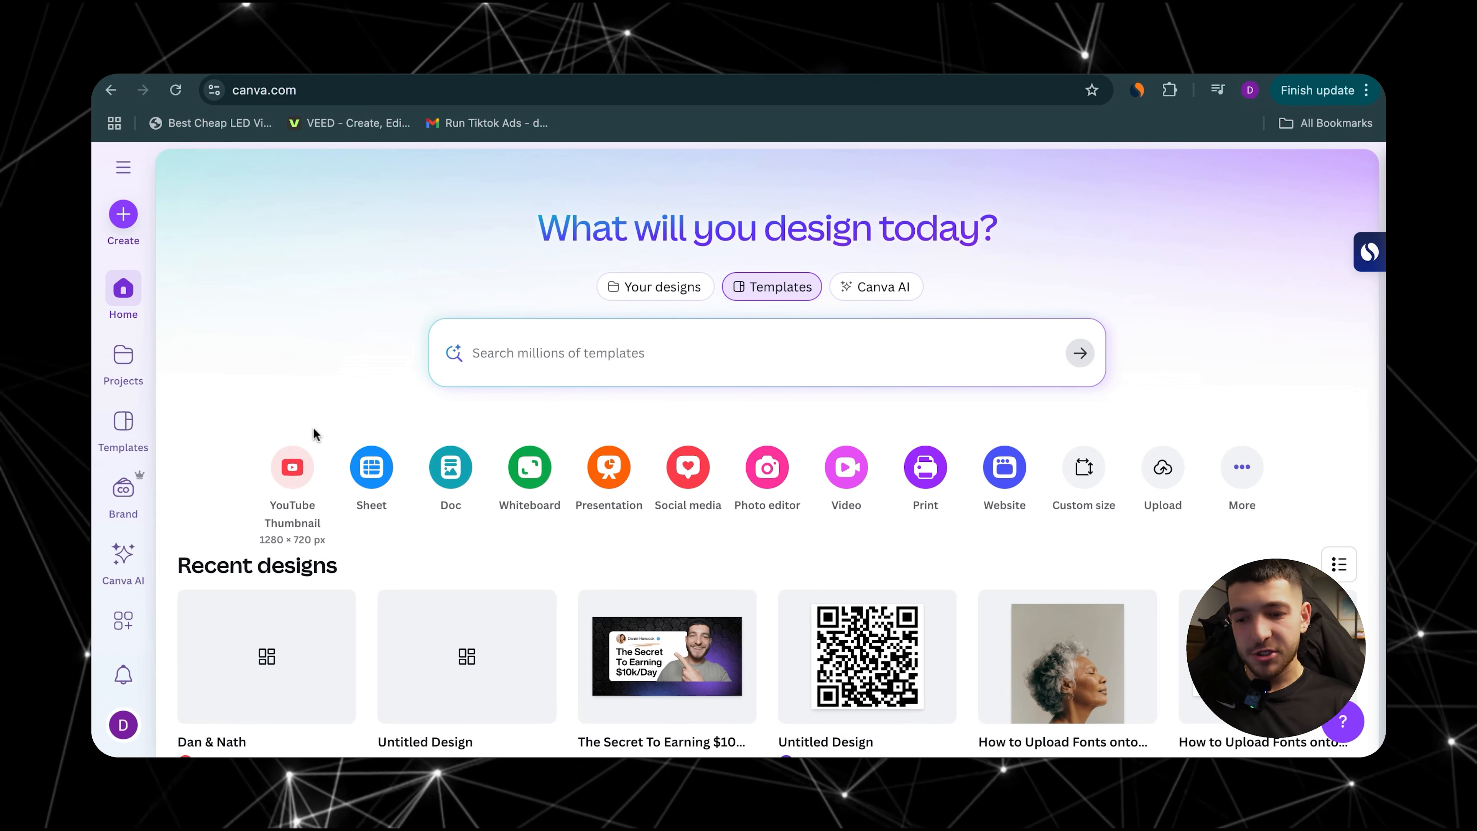
# Step: Create a new YouTube thumbnail design and apply the premium "How to grow your social media." template
pyautogui.click(291, 463)
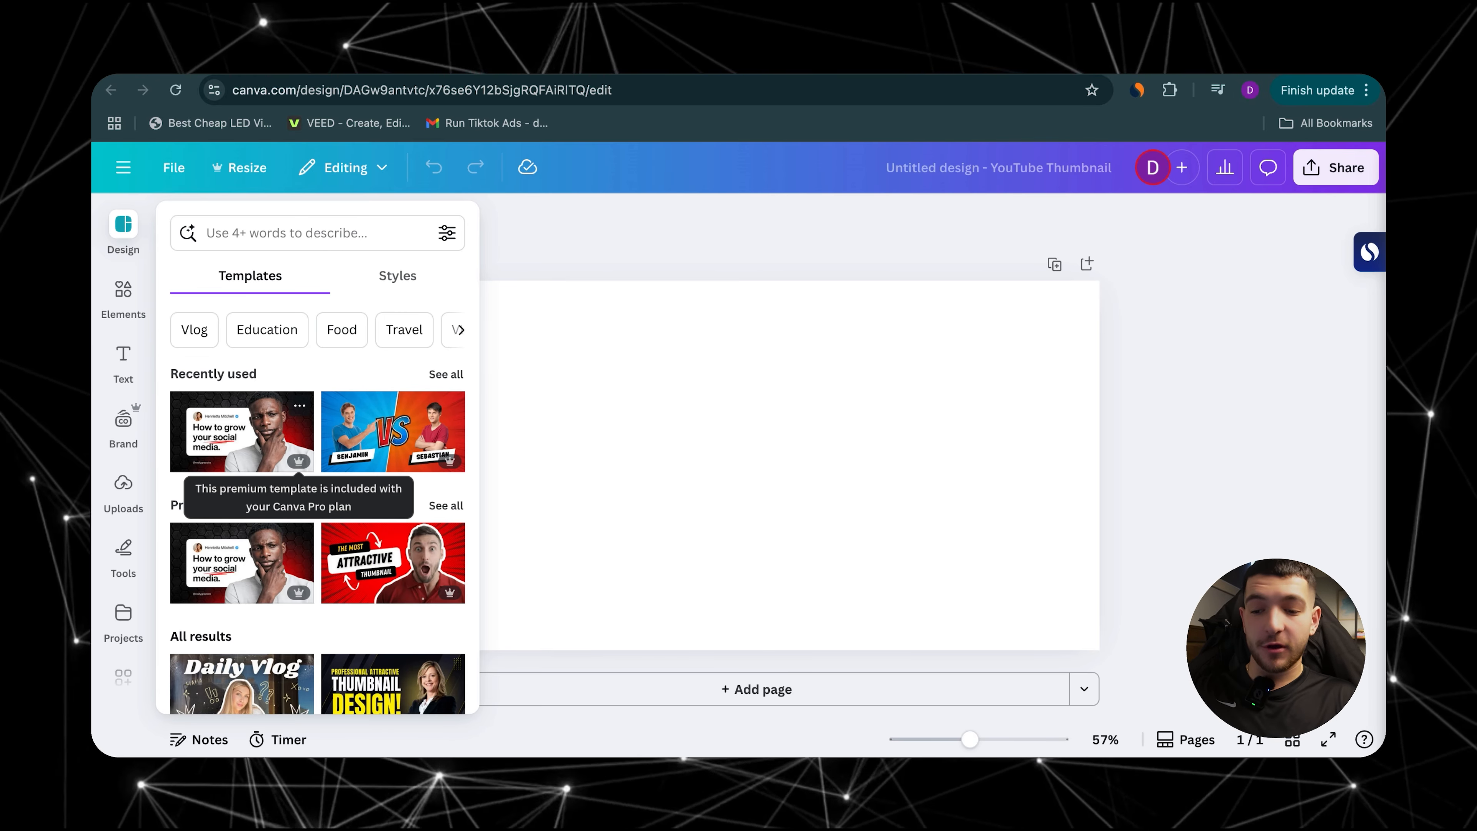
pyautogui.scroll(-10, 336, 538)
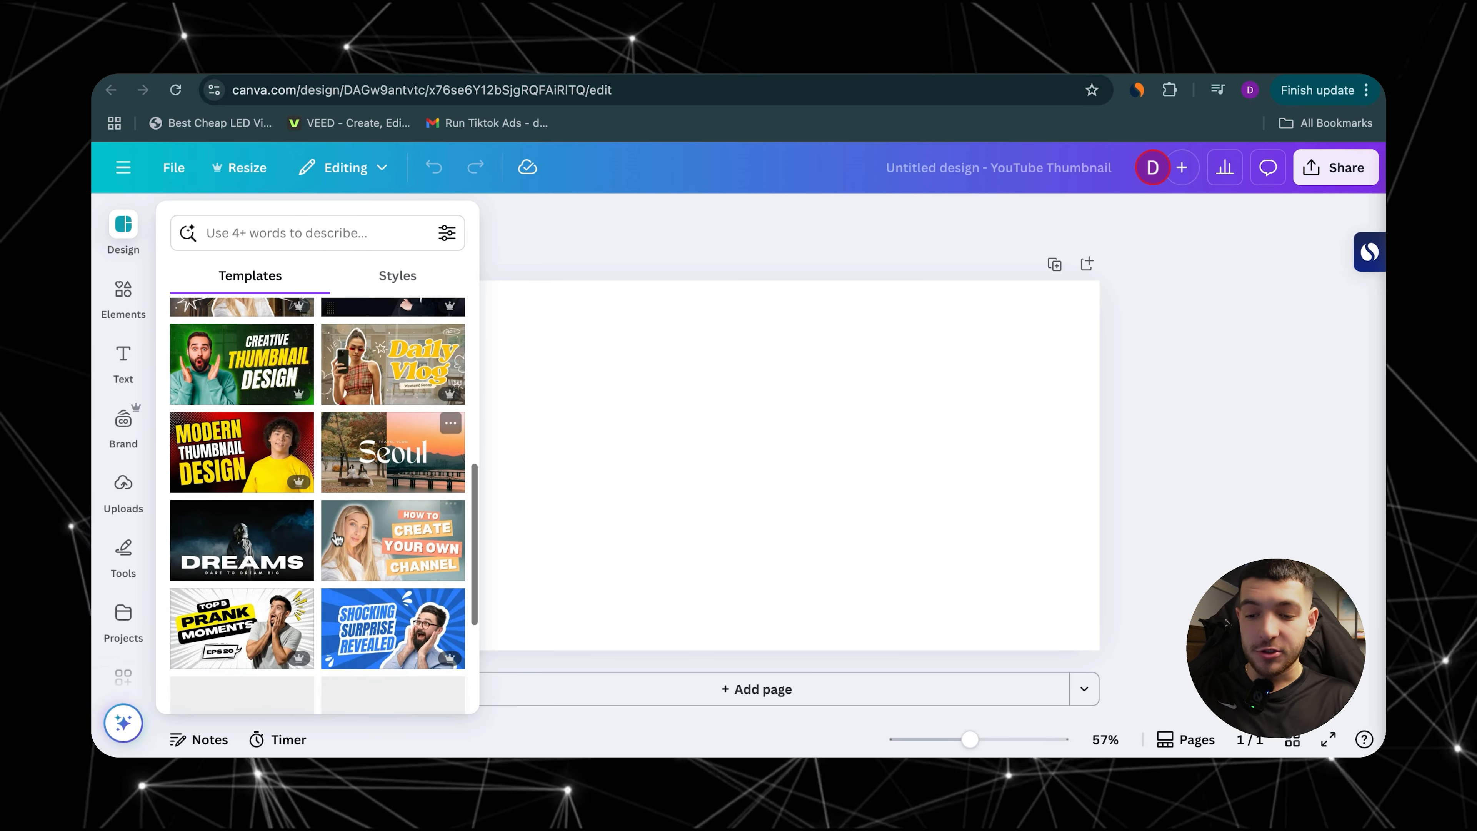
pyautogui.scroll(-2, 337, 538)
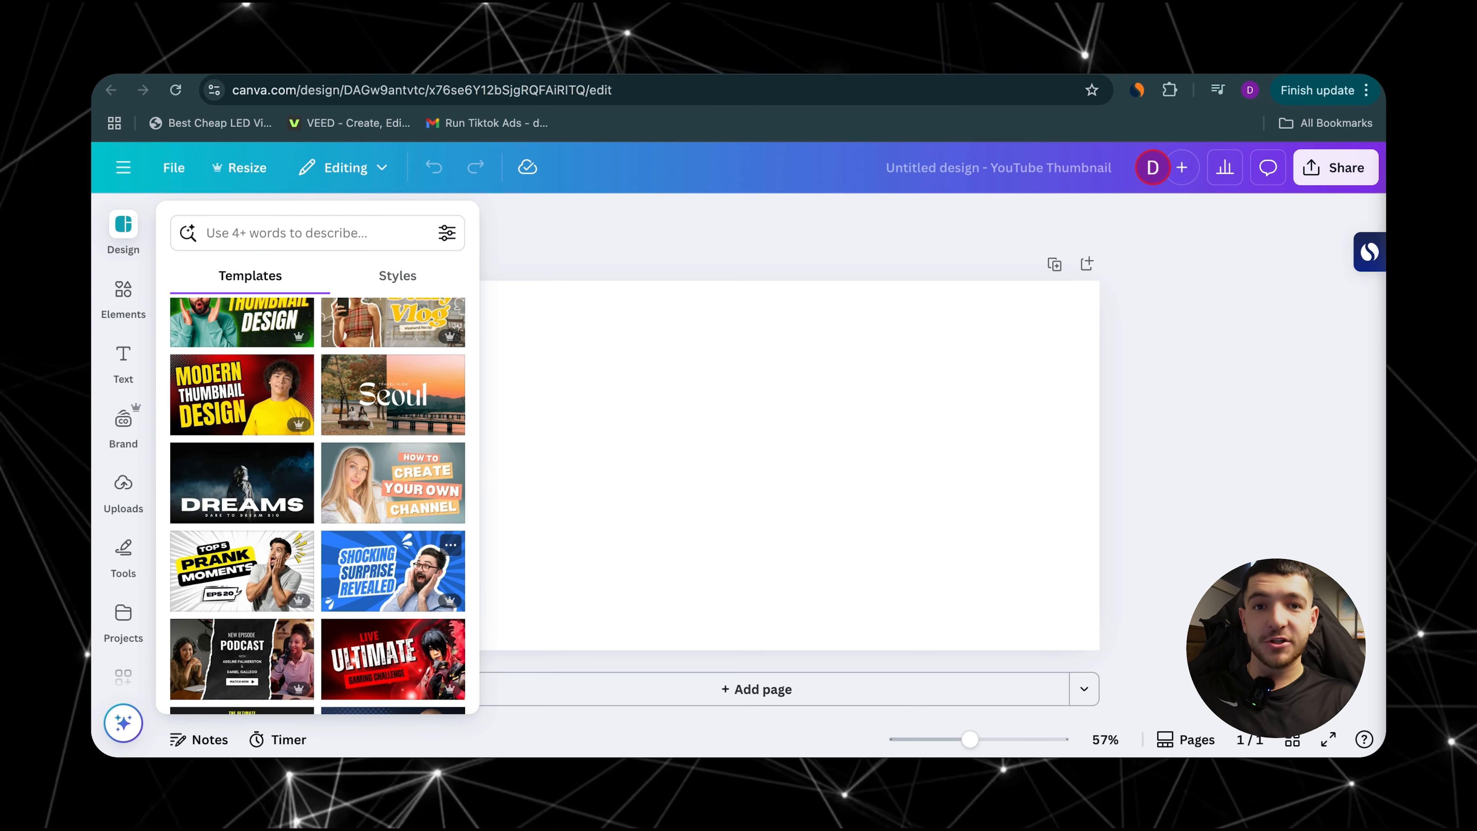
pyautogui.scroll(-5, 372, 539)
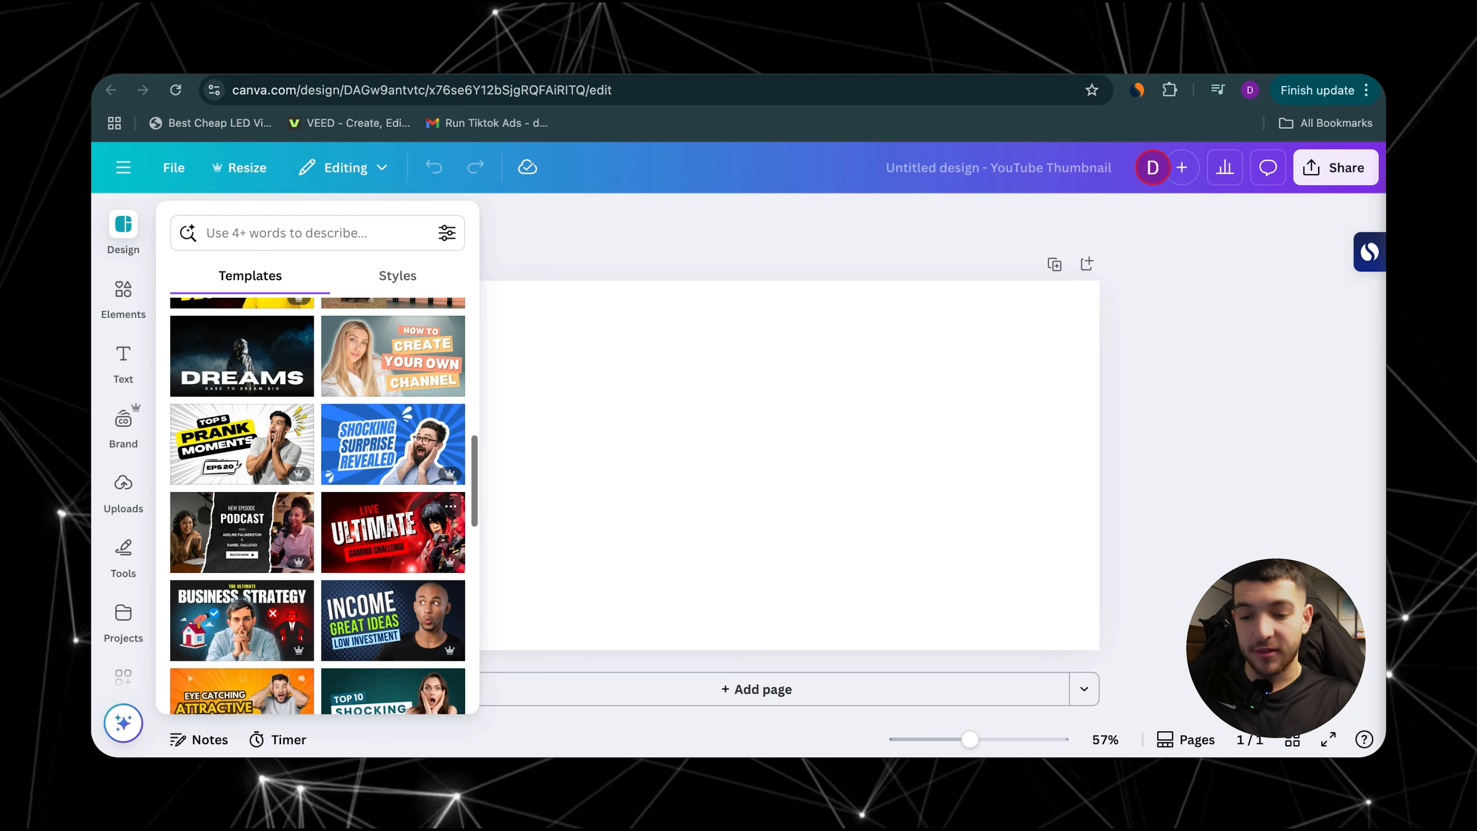
pyautogui.scroll(-5, 337, 556)
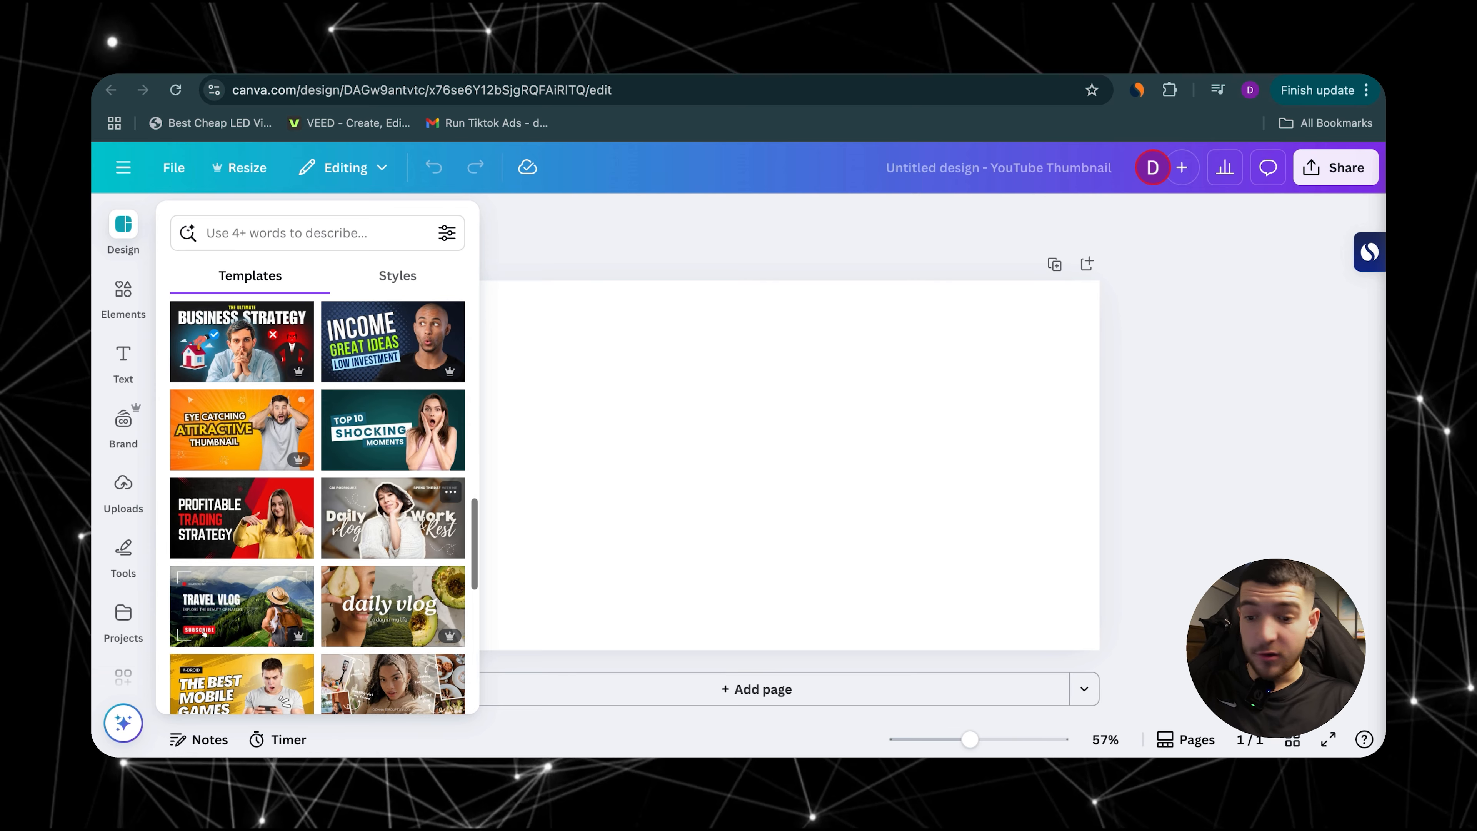
pyautogui.scroll(-7, 336, 556)
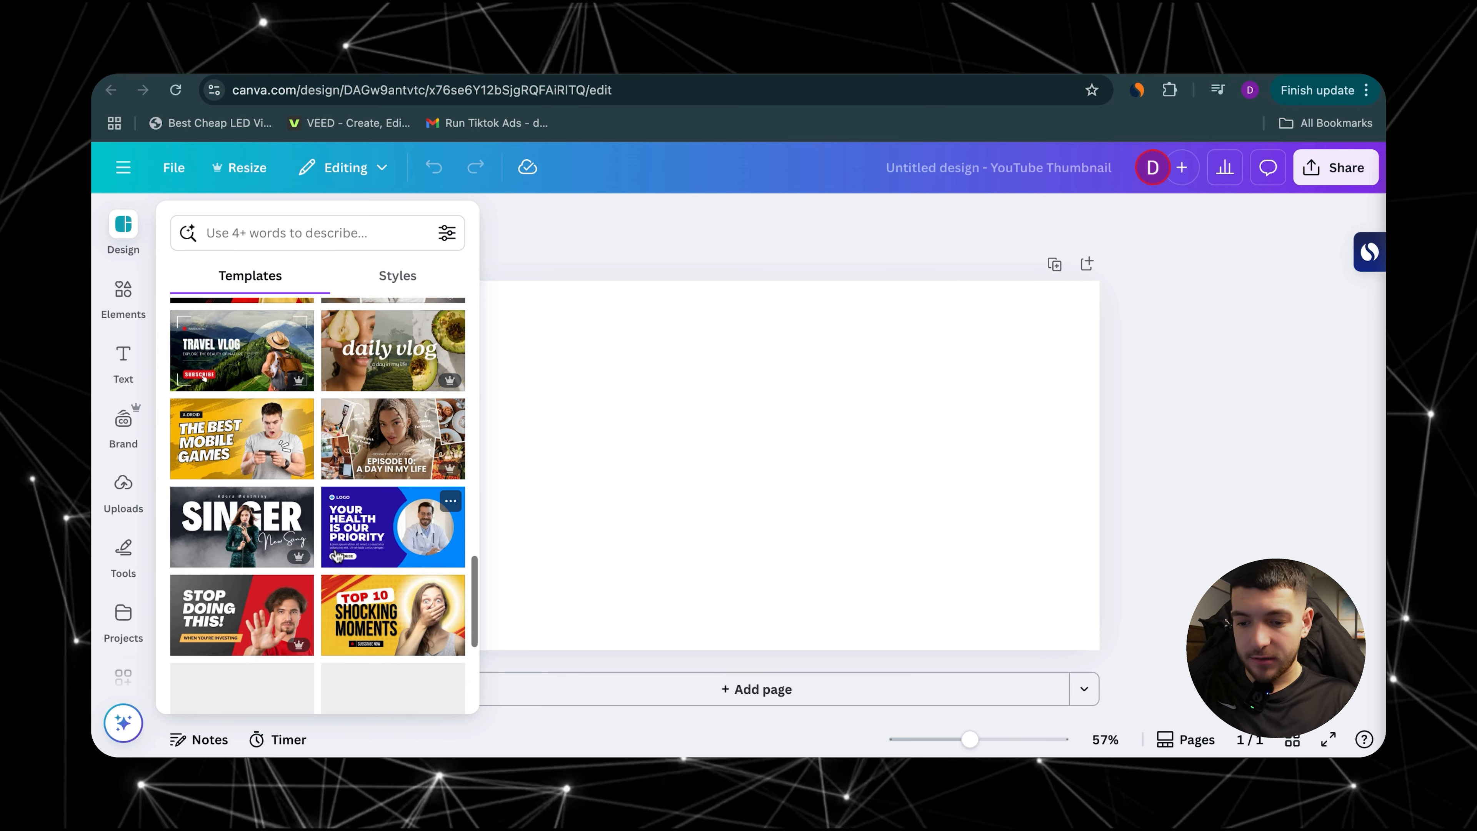
pyautogui.scroll(8, 337, 556)
pyautogui.scroll(14, 213, 513)
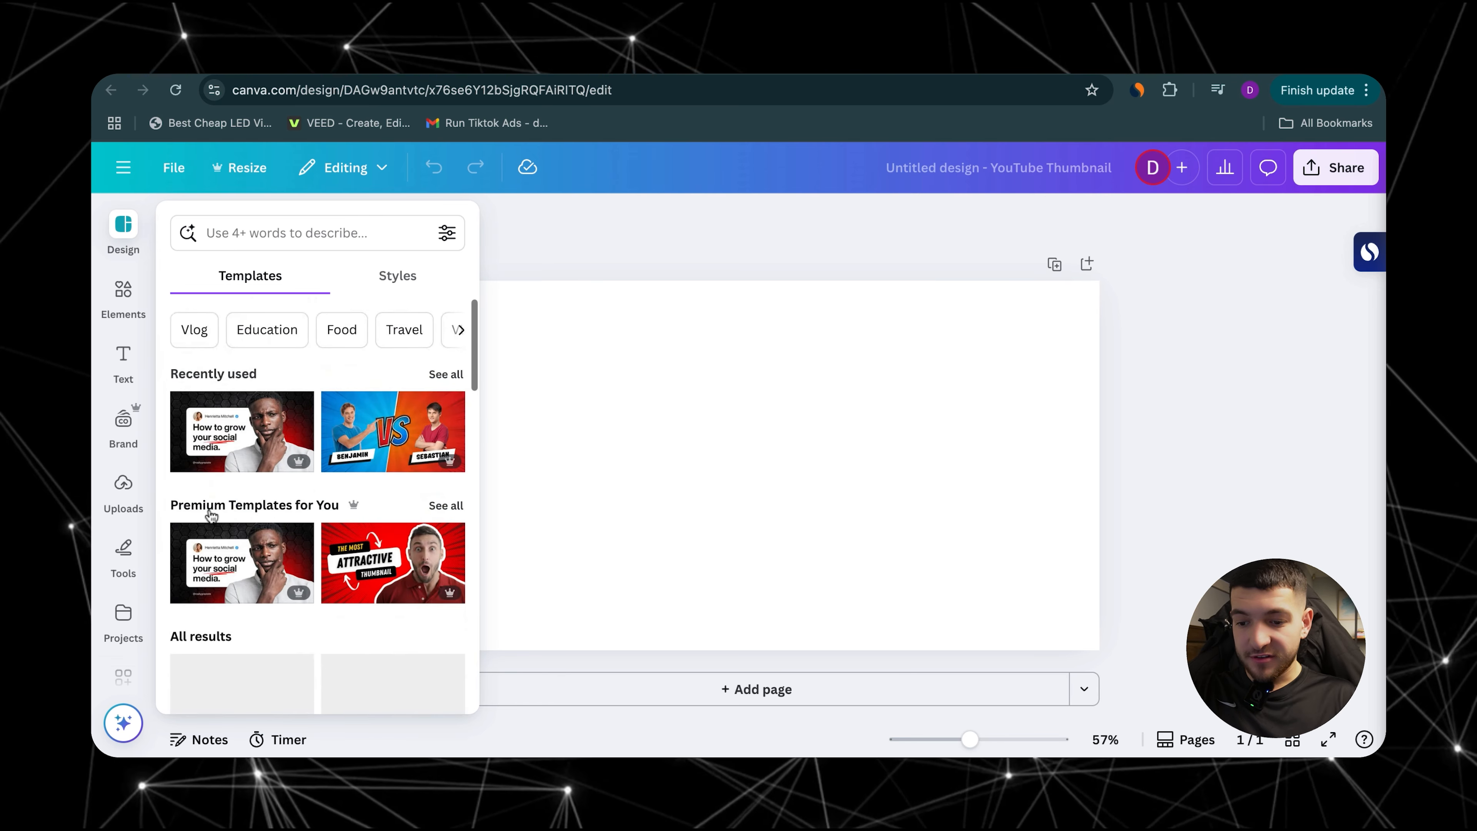
pyautogui.click(223, 555)
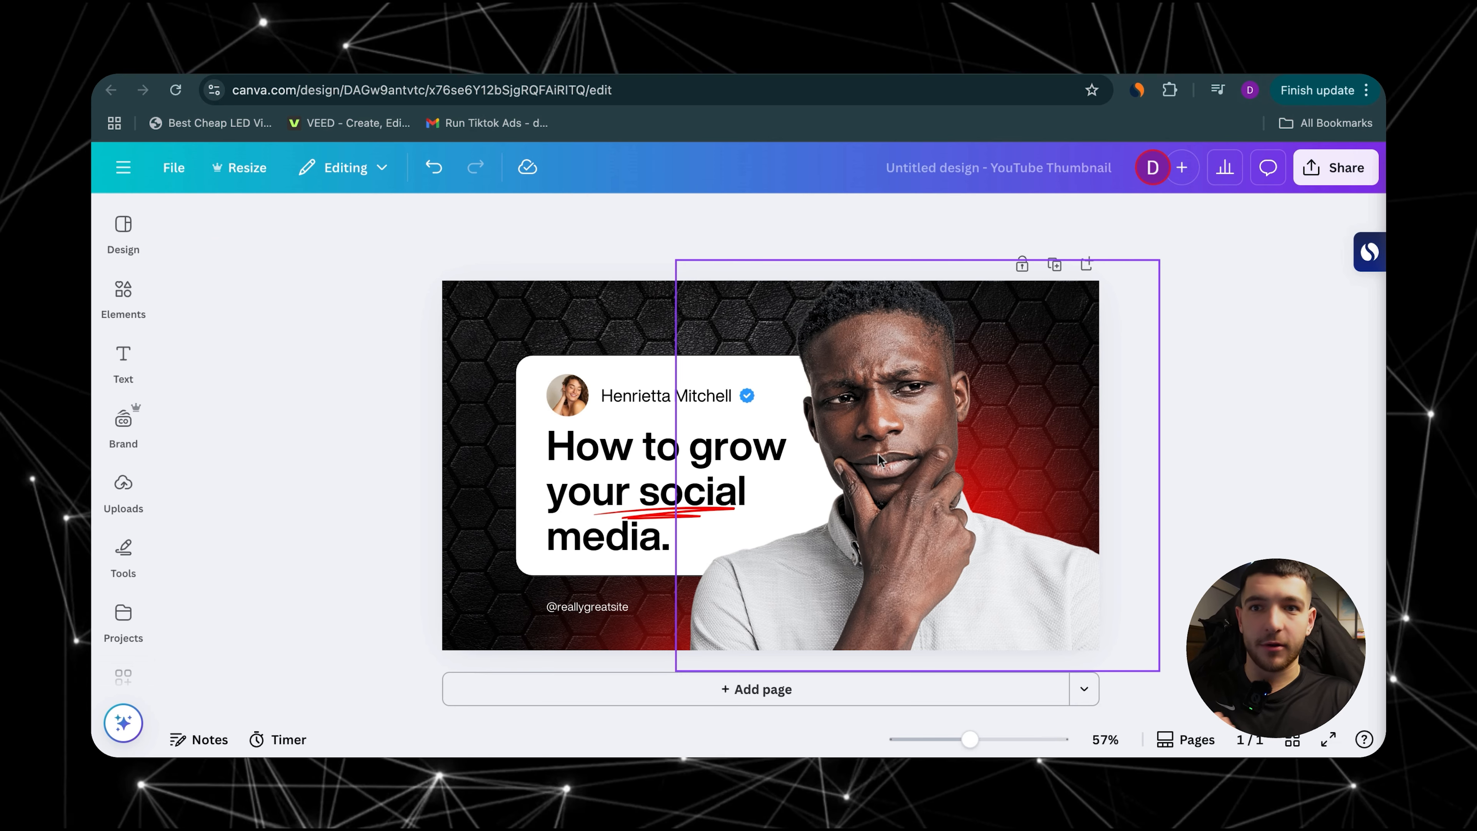
# Step: Delete the template's cut-out man and insert the uploaded photo of the smiling man pointing with one finger
pyautogui.click(930, 466)
pyautogui.press('Delete')
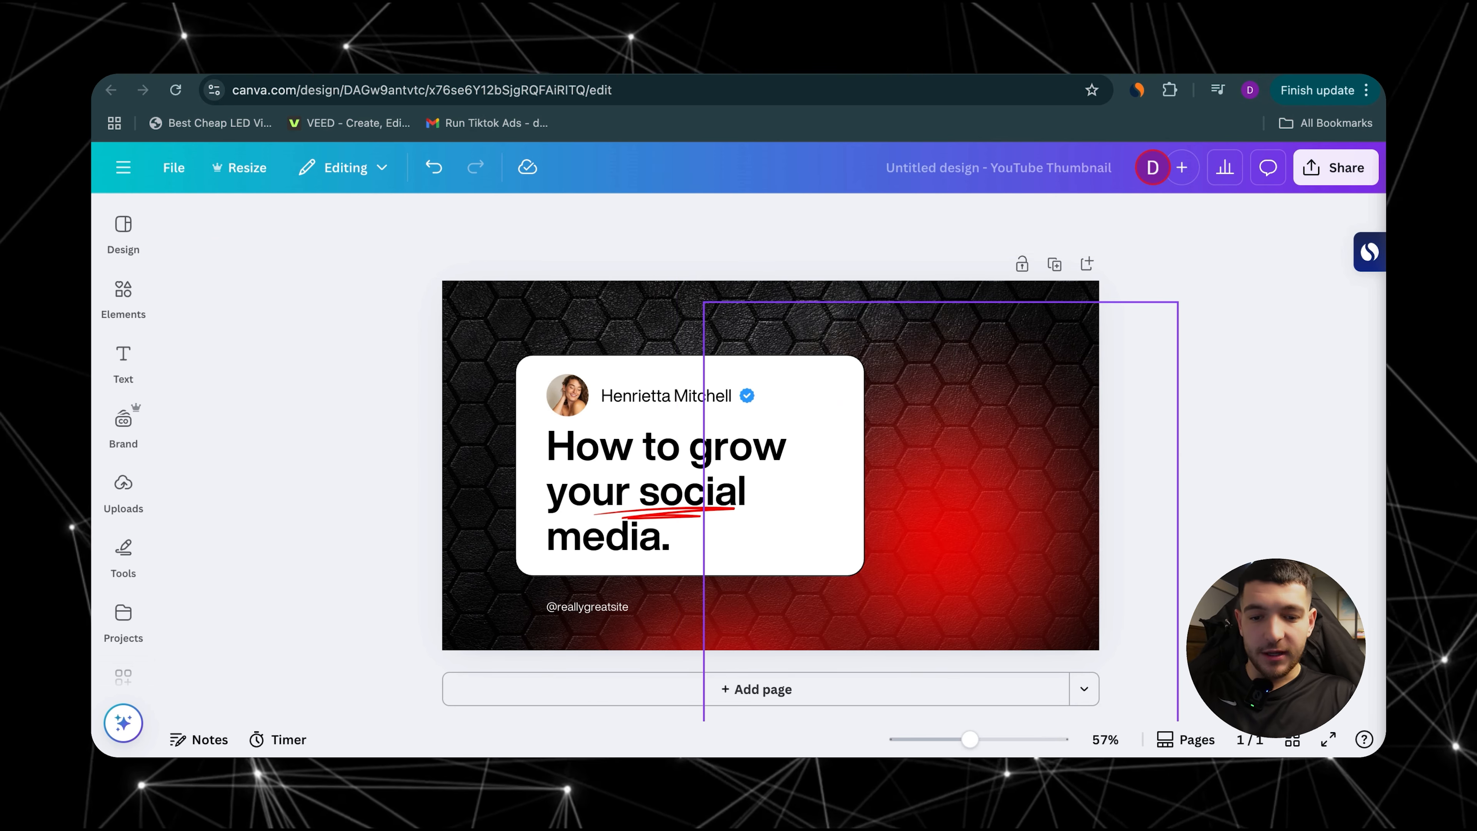
pyautogui.click(116, 492)
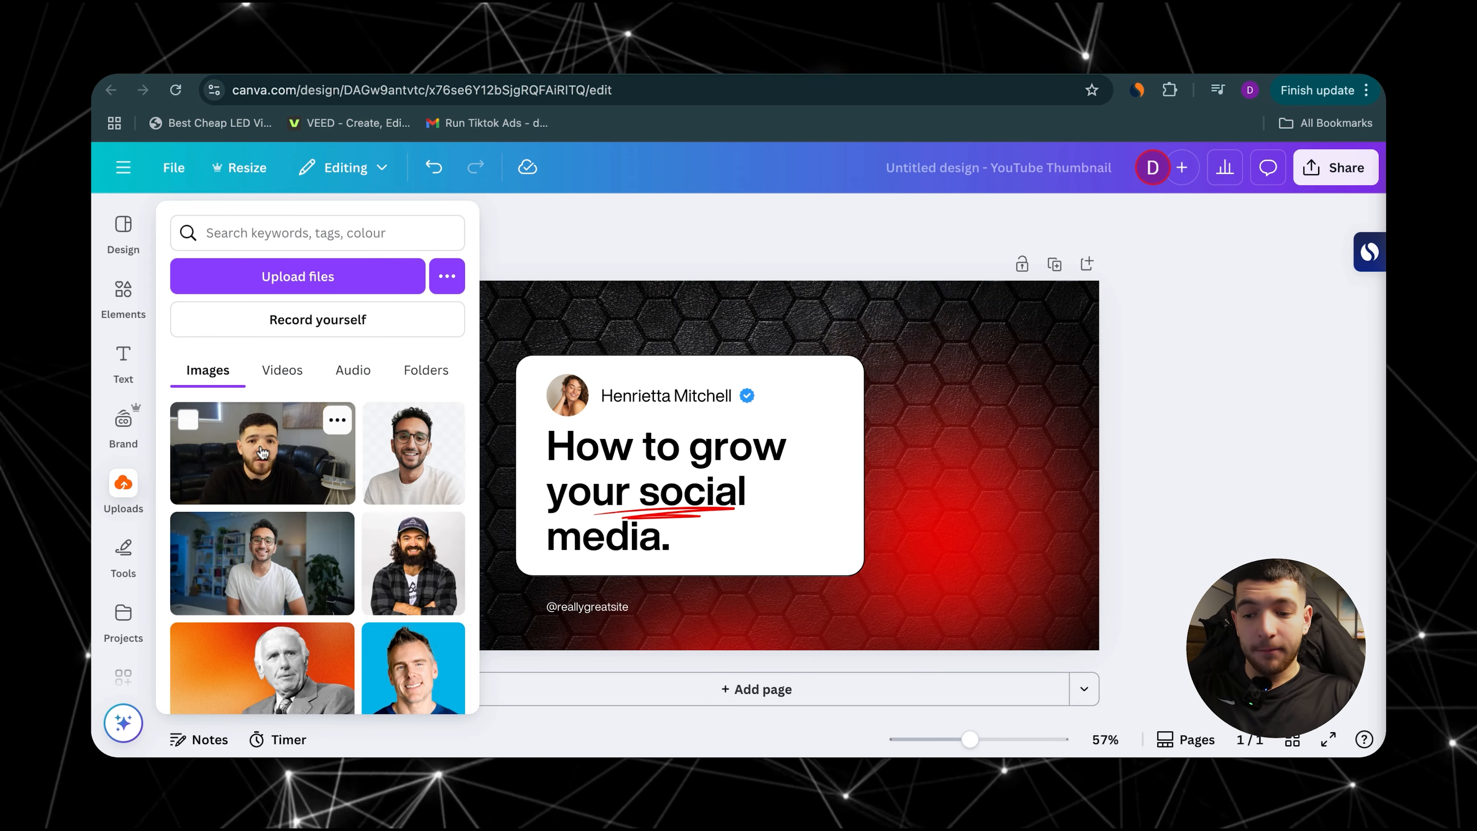
pyautogui.scroll(-5, 263, 453)
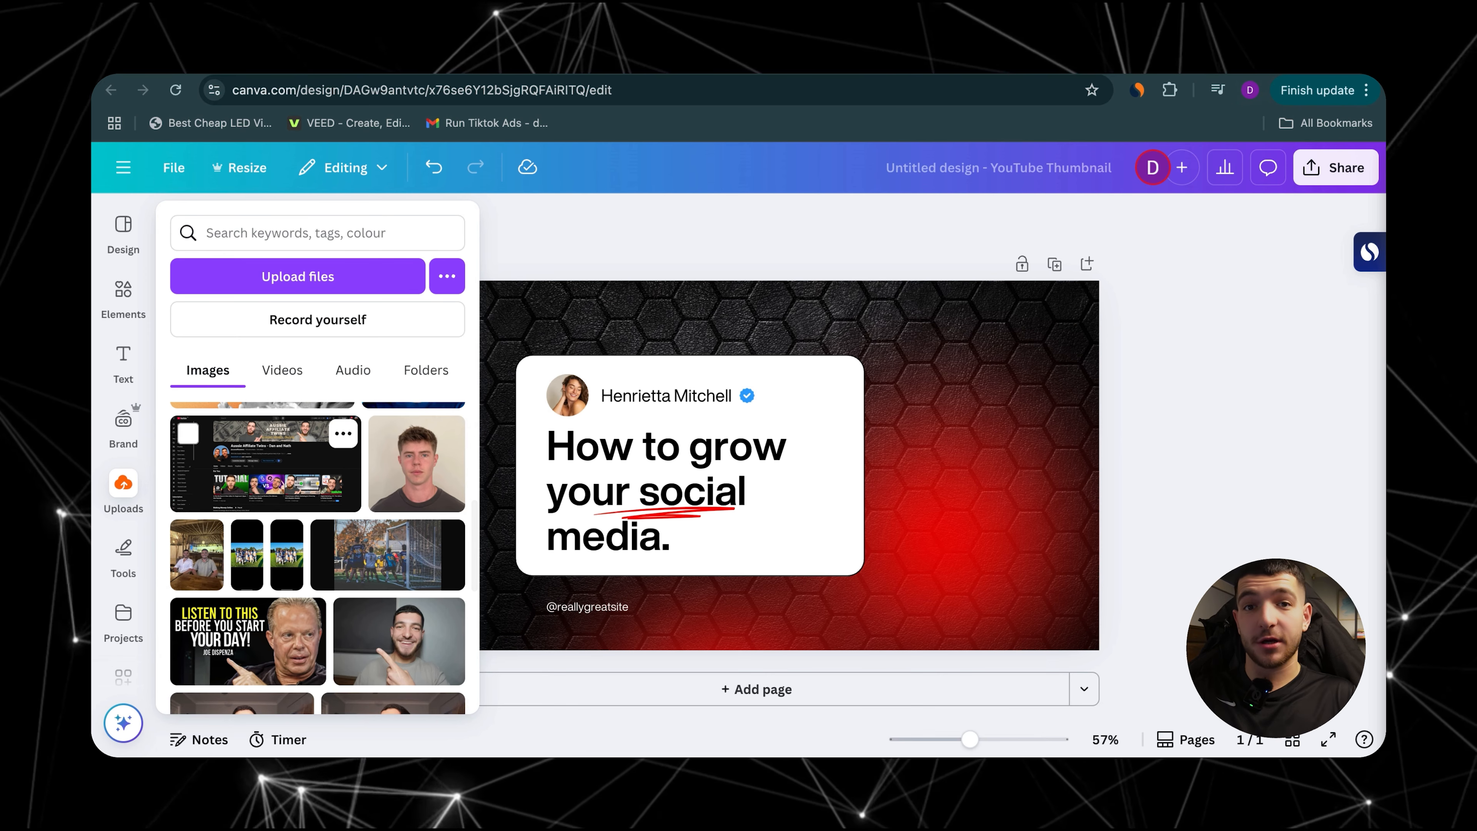
pyautogui.scroll(-3, 388, 534)
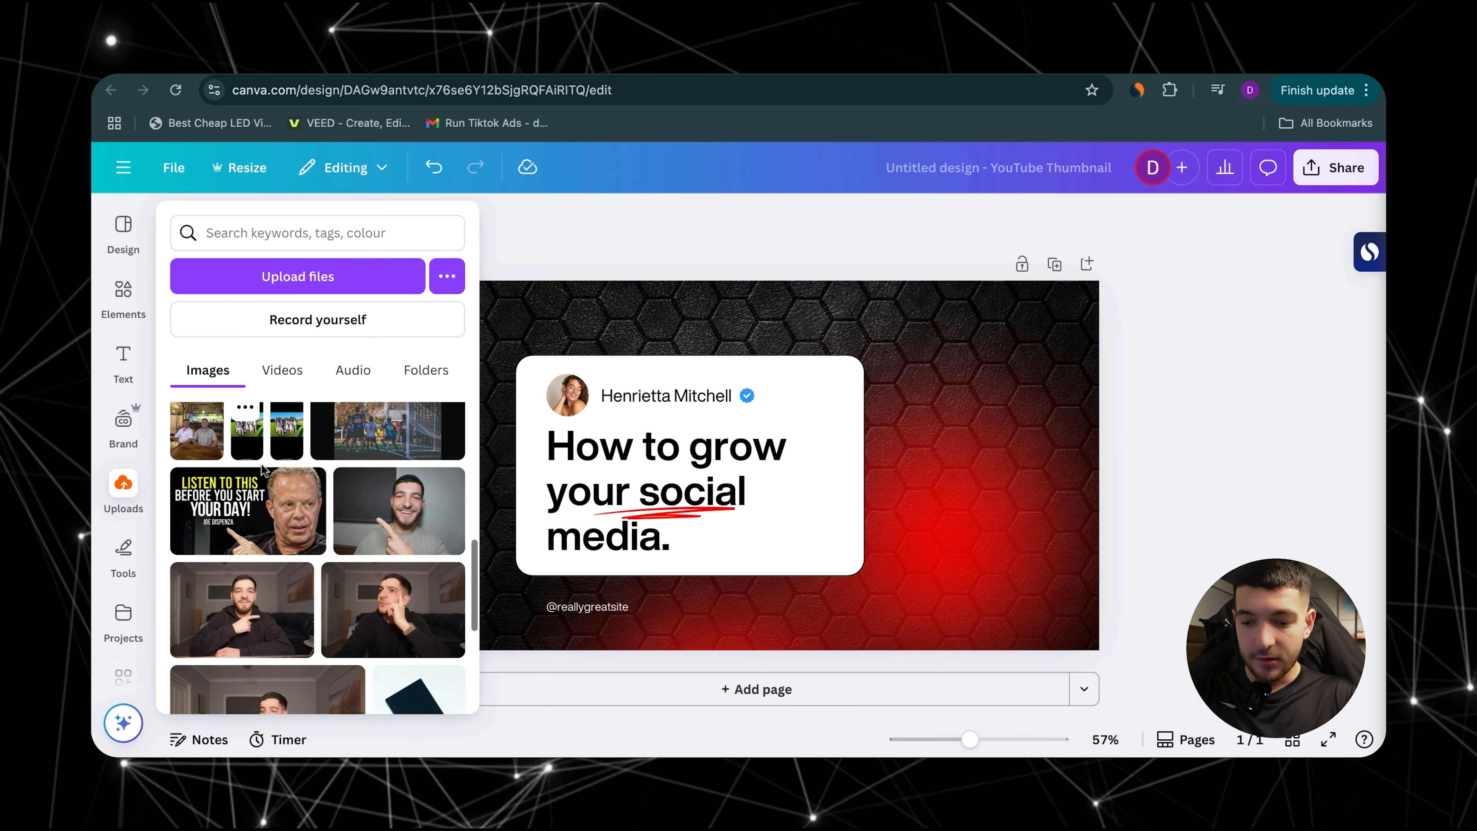
pyautogui.click(389, 534)
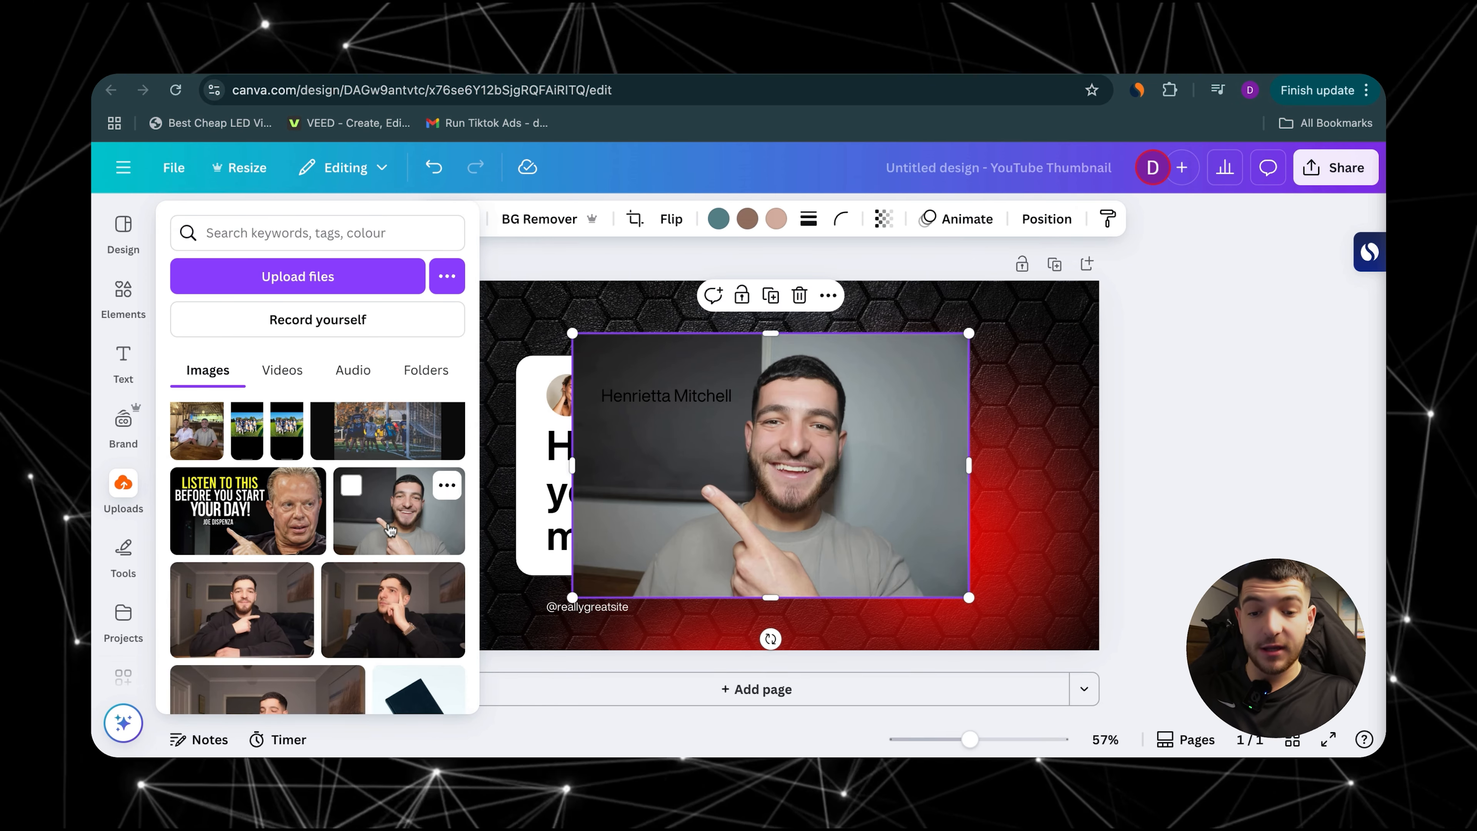
pyautogui.click(482, 457)
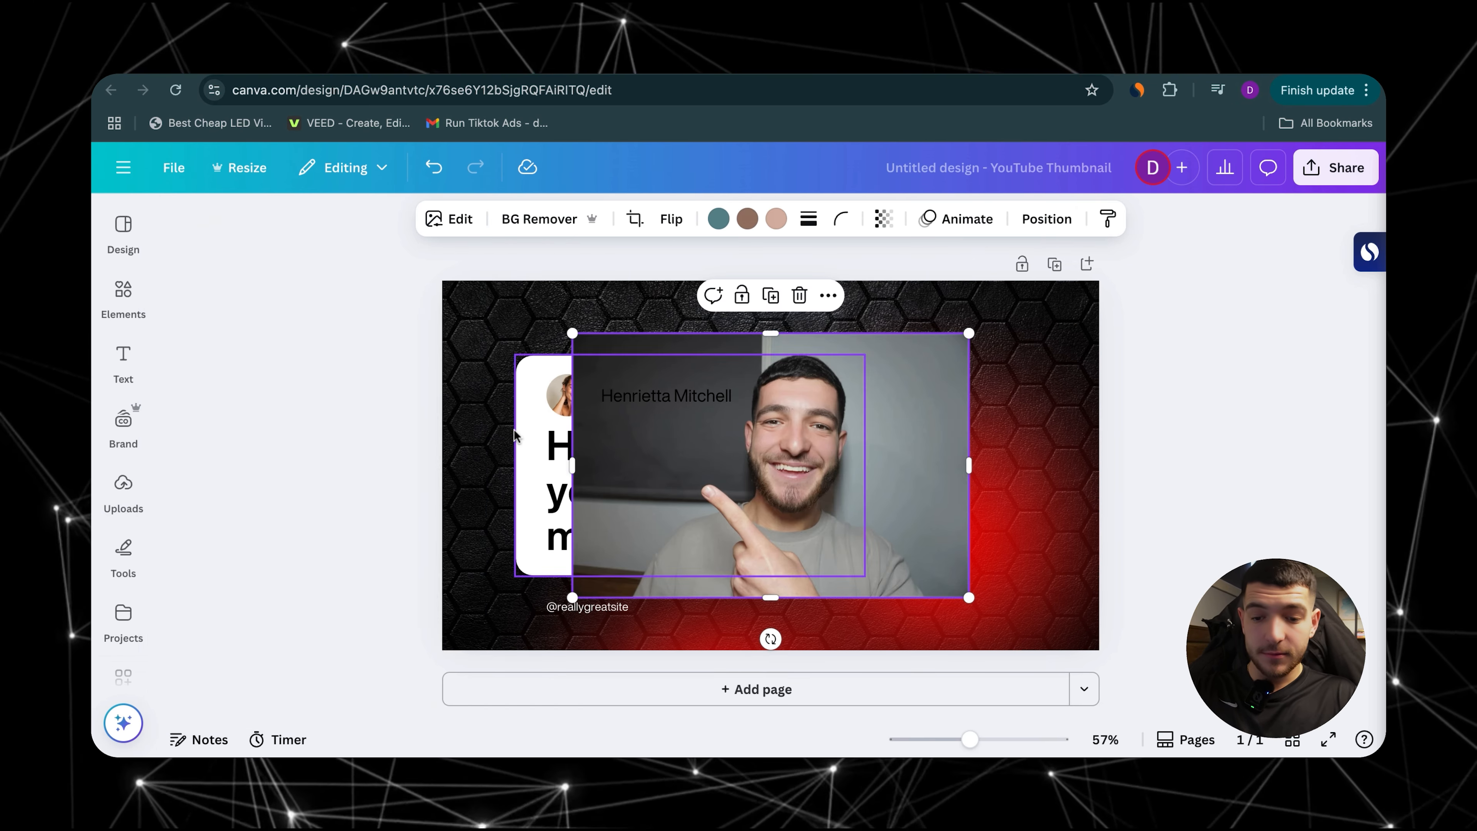
# Step: Remove the inserted photo's background, then enlarge the cut-out and place it beside the headline over the red glow
pyautogui.click(534, 221)
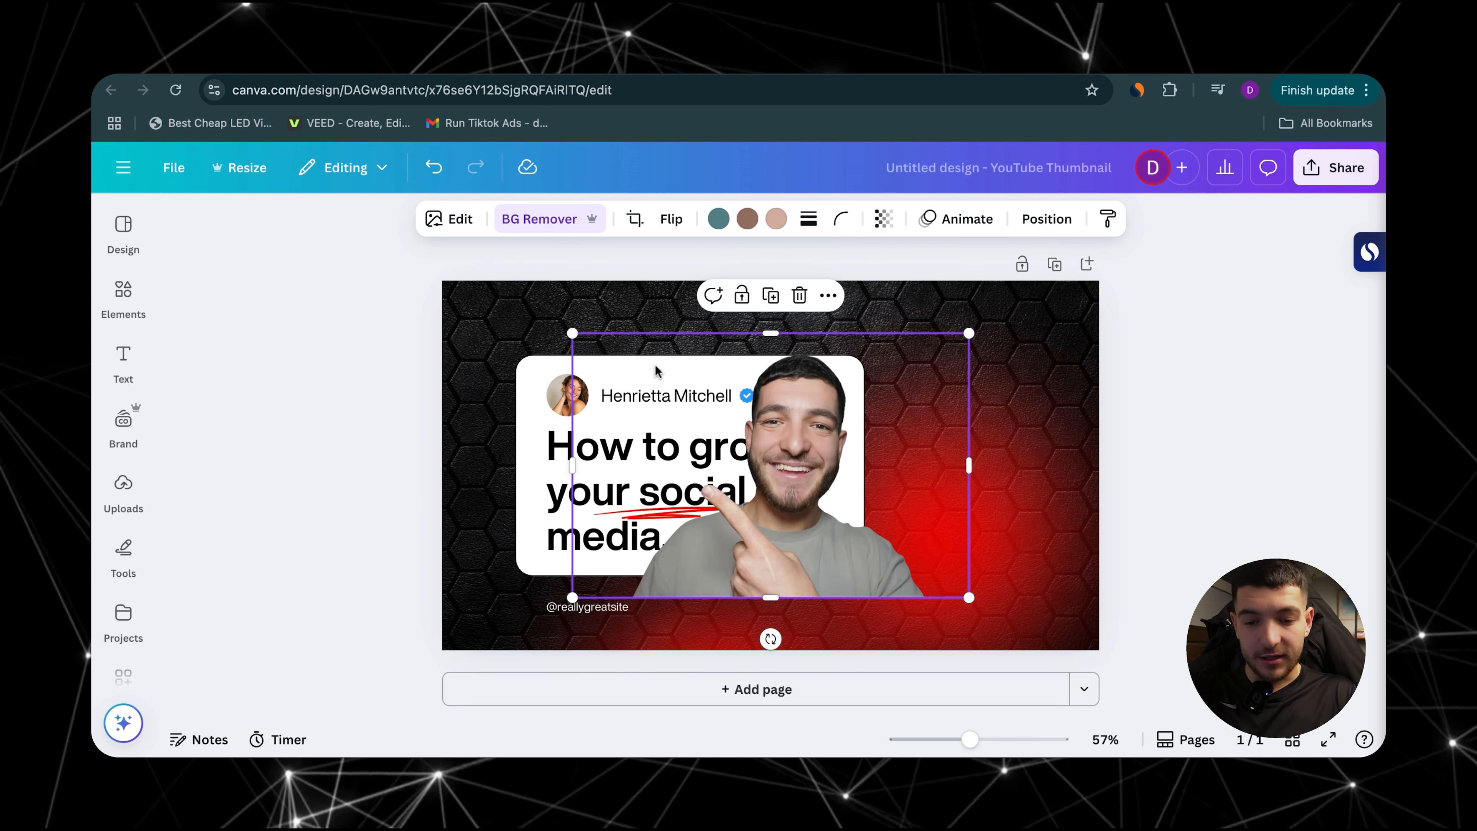
pyautogui.moveTo(798, 521)
pyautogui.mouseDown()
pyautogui.moveTo(861, 519)
pyautogui.moveTo(917, 470)
pyautogui.moveTo(891, 496)
pyautogui.moveTo(871, 475)
pyautogui.moveTo(797, 531)
pyautogui.mouseUp()
pyautogui.moveTo(1042, 549); pyautogui.dragTo(1078, 575)
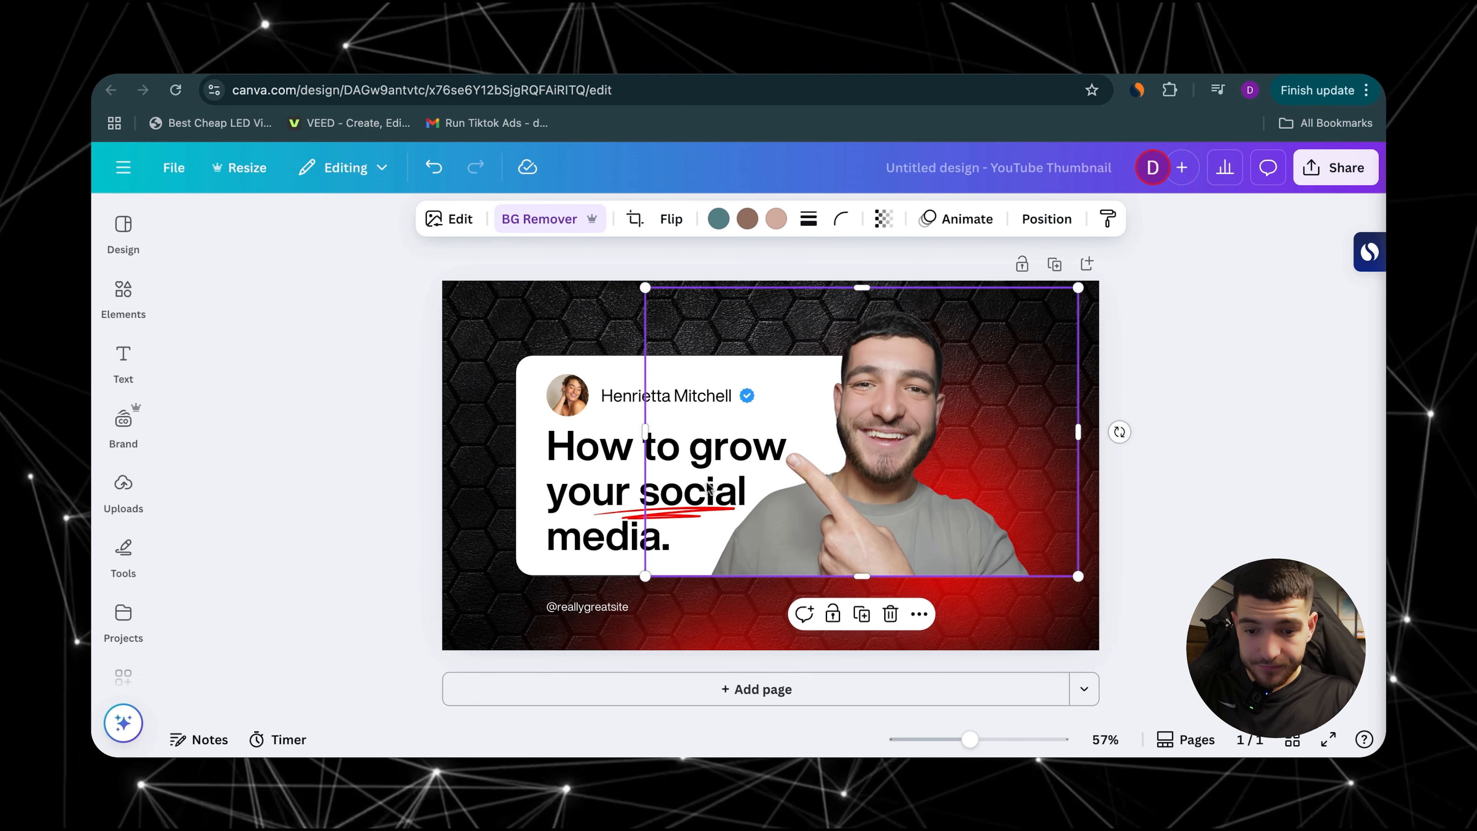
# Step: Warm the cut-out photo's temperature, and set its tint to 26 and its brightness to 20
pyautogui.click(457, 219)
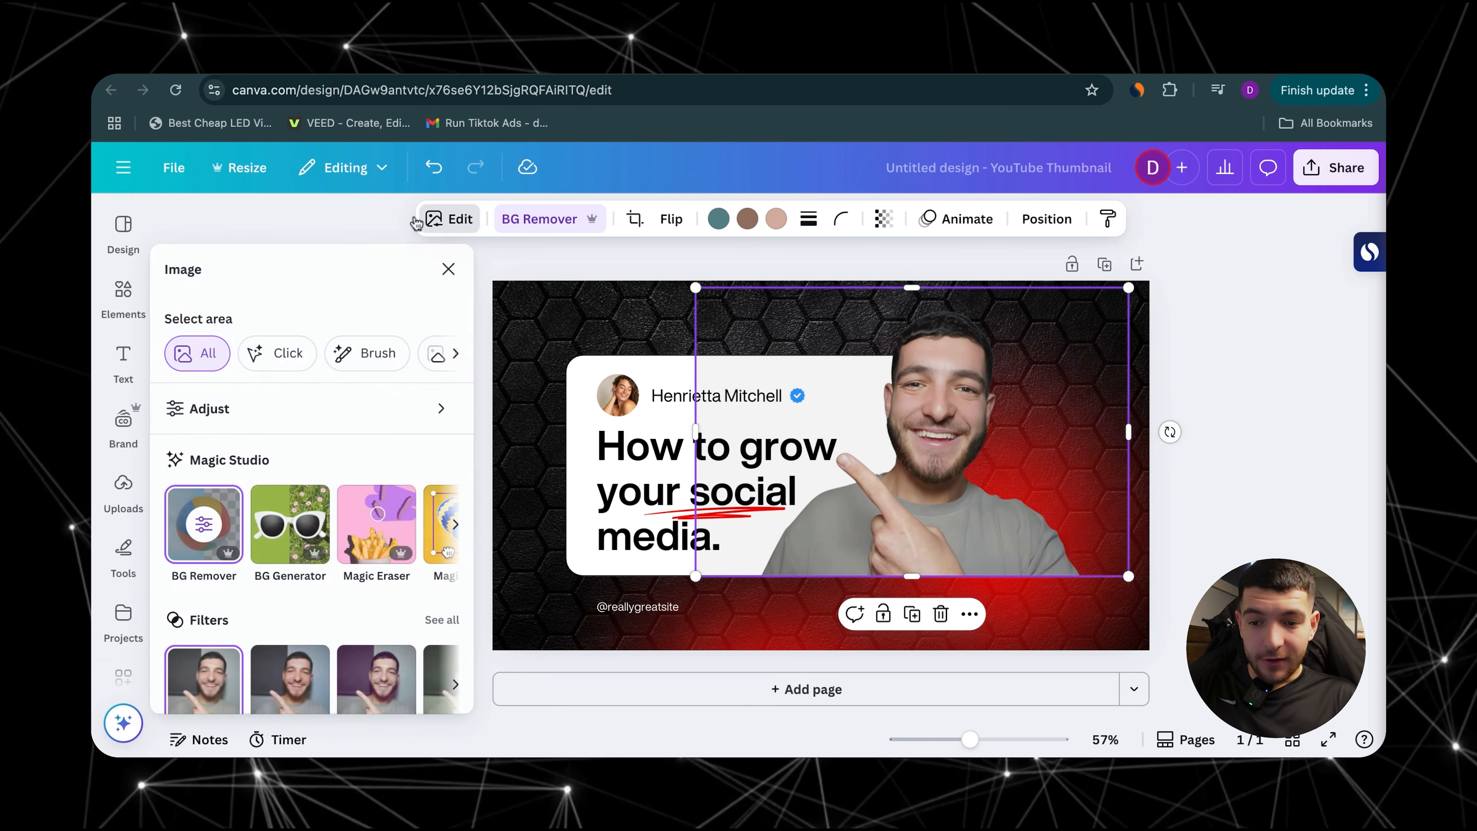
pyautogui.click(313, 397)
pyautogui.scroll(-2, 294, 415)
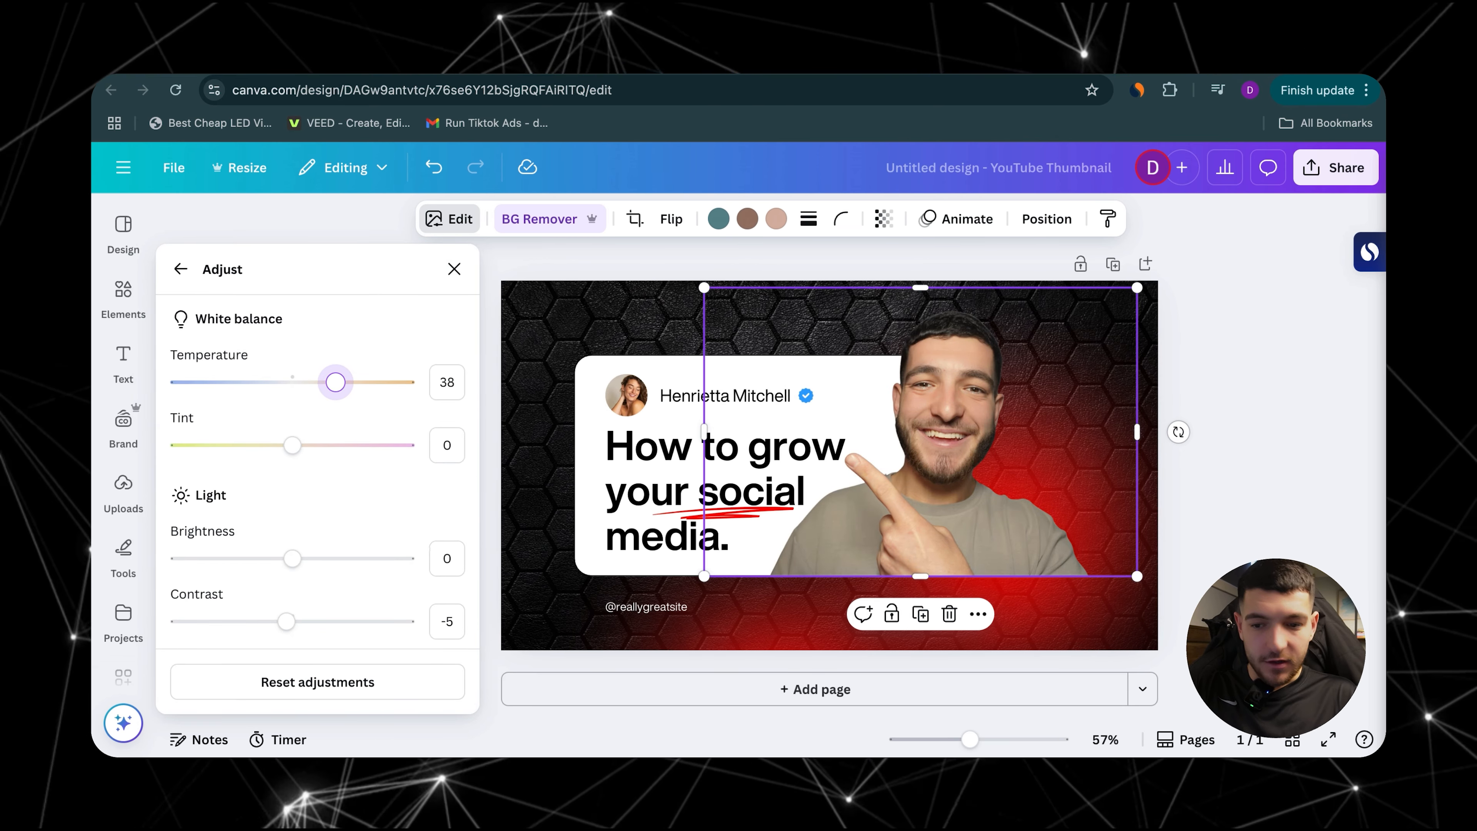
pyautogui.moveTo(233, 381); pyautogui.dragTo(327, 382)
pyautogui.moveTo(299, 445)
pyautogui.mouseDown()
pyautogui.moveTo(349, 445)
pyautogui.moveTo(214, 445)
pyautogui.moveTo(321, 445)
pyautogui.moveTo(317, 428)
pyautogui.moveTo(340, 428)
pyautogui.moveTo(321, 428)
pyautogui.mouseUp()
pyautogui.scroll(-3, 313, 443)
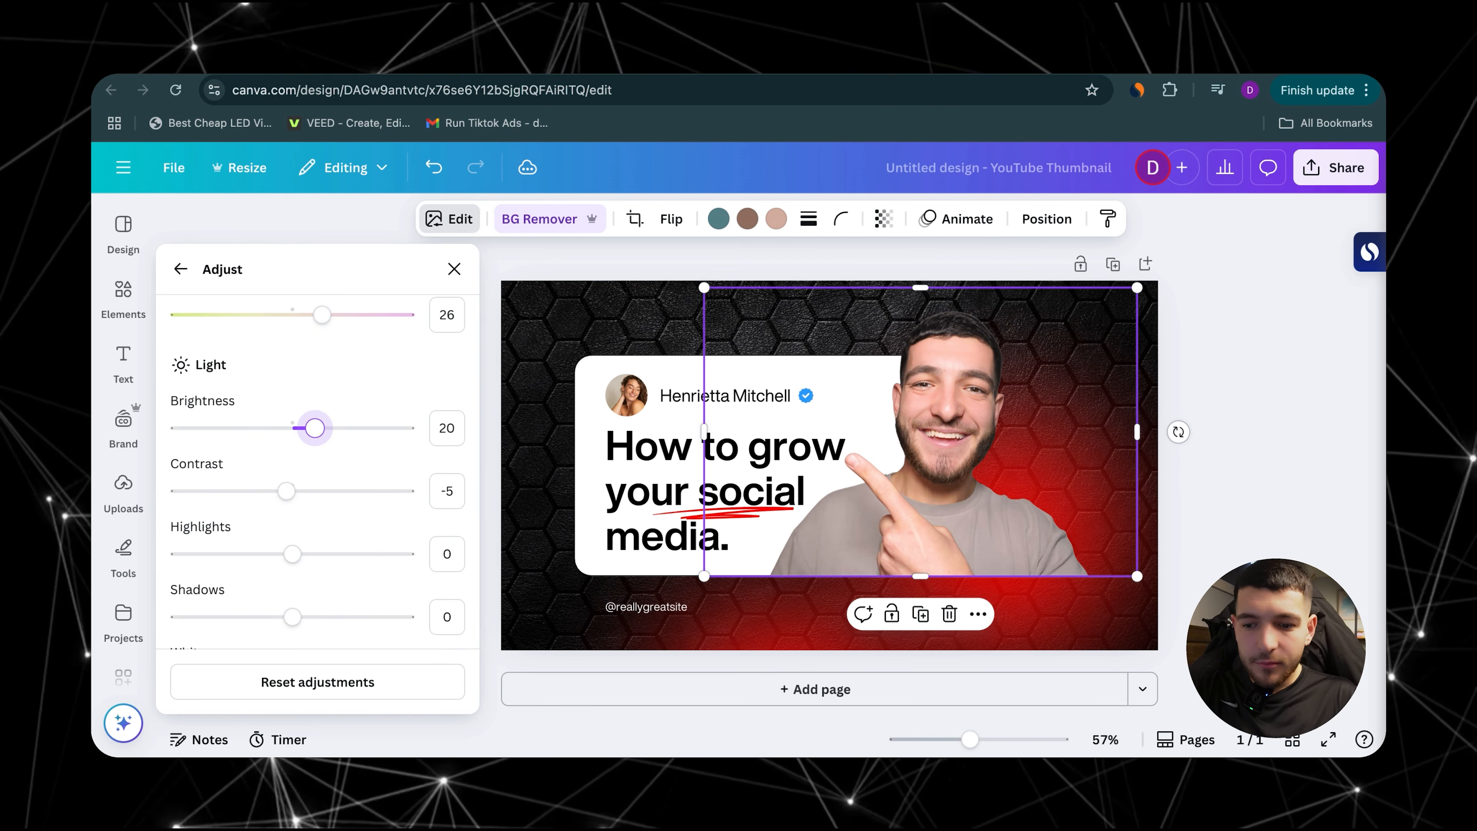
# Step: Set the cut-out photo's contrast to 12, highlights to -19 and shadows to 34
pyautogui.moveTo(286, 490)
pyautogui.mouseDown()
pyautogui.moveTo(348, 490)
pyautogui.moveTo(262, 491)
pyautogui.moveTo(305, 490)
pyautogui.mouseUp()
pyautogui.moveTo(292, 553); pyautogui.dragTo(331, 534)
pyautogui.scroll(-2, 290, 551)
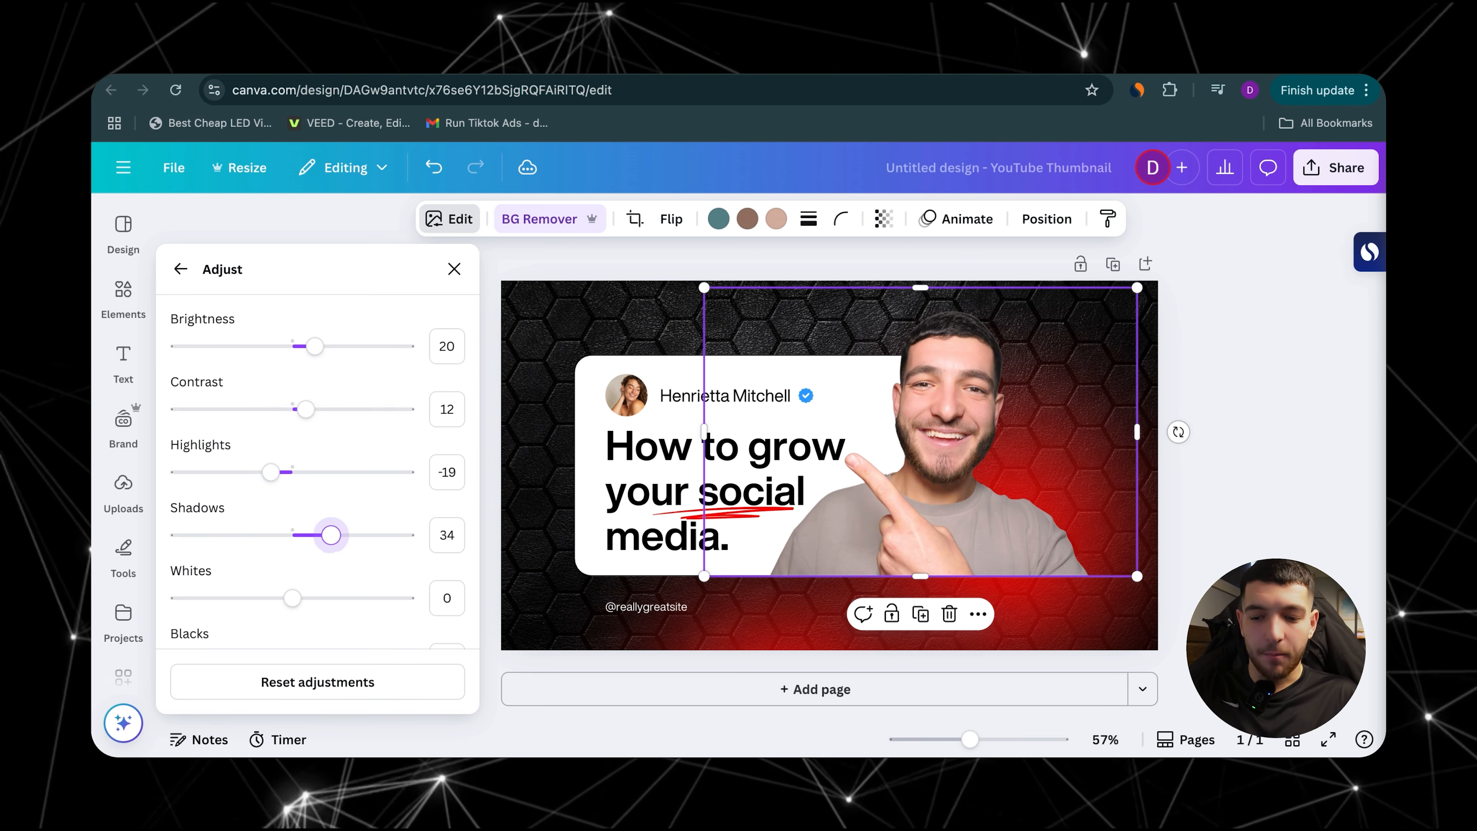
pyautogui.click(495, 495)
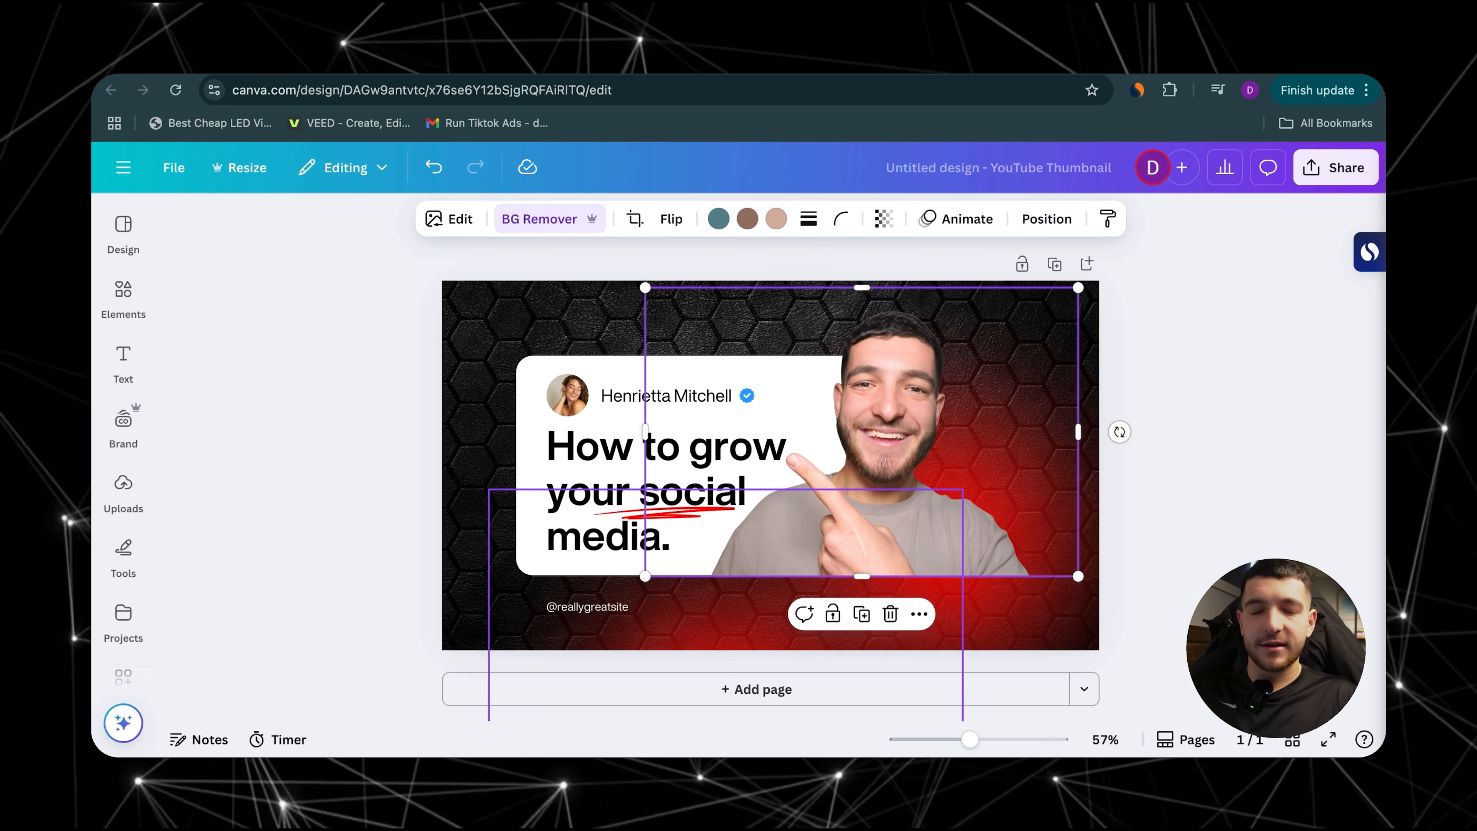
# Step: Replace the headline with "The Secret To $10k/Days With Ecom" and reduce its font size
pyautogui.click(651, 494)
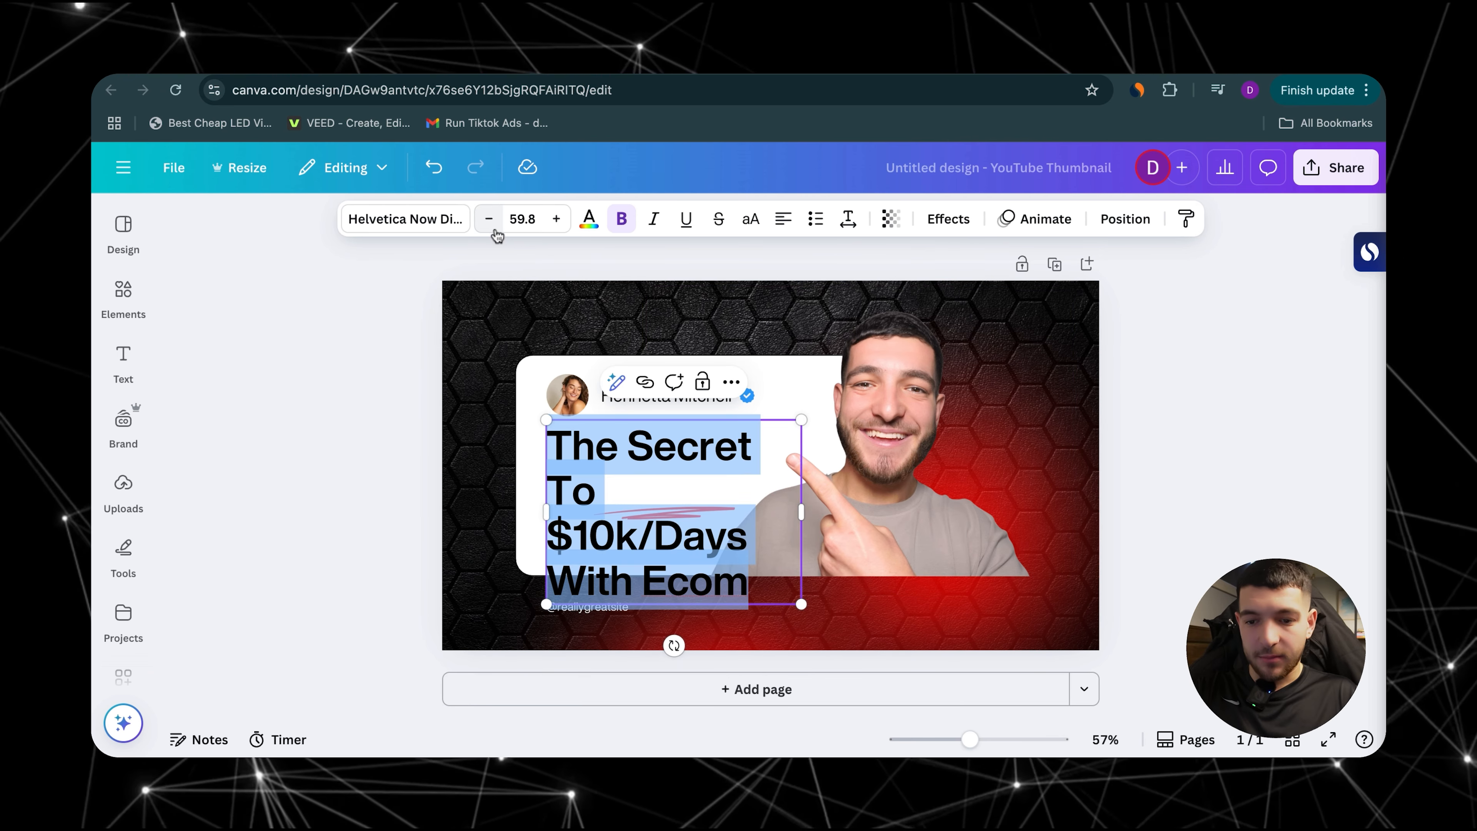
pyautogui.click(494, 229)
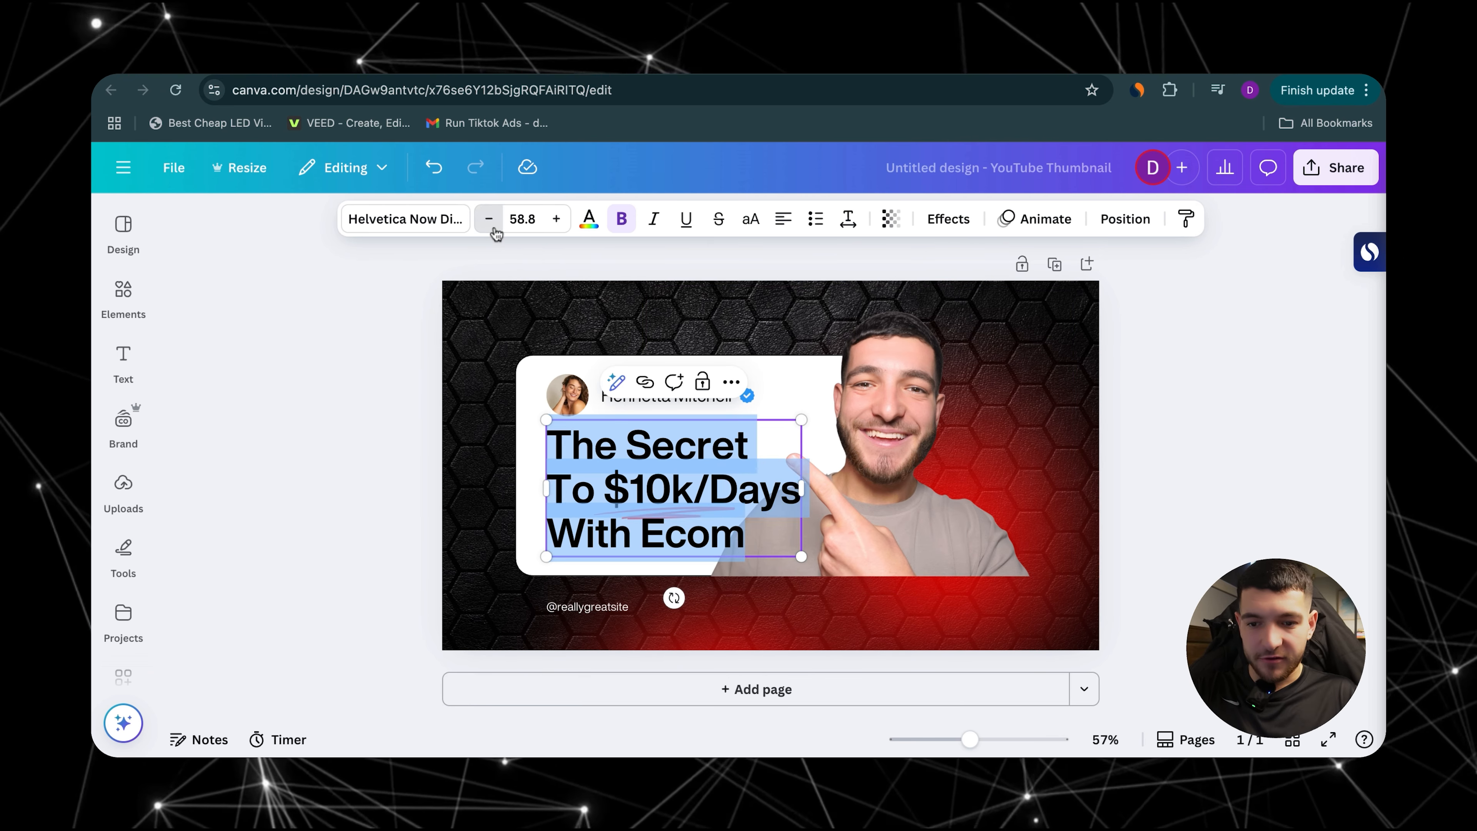
pyautogui.click(494, 229)
pyautogui.click(494, 229)
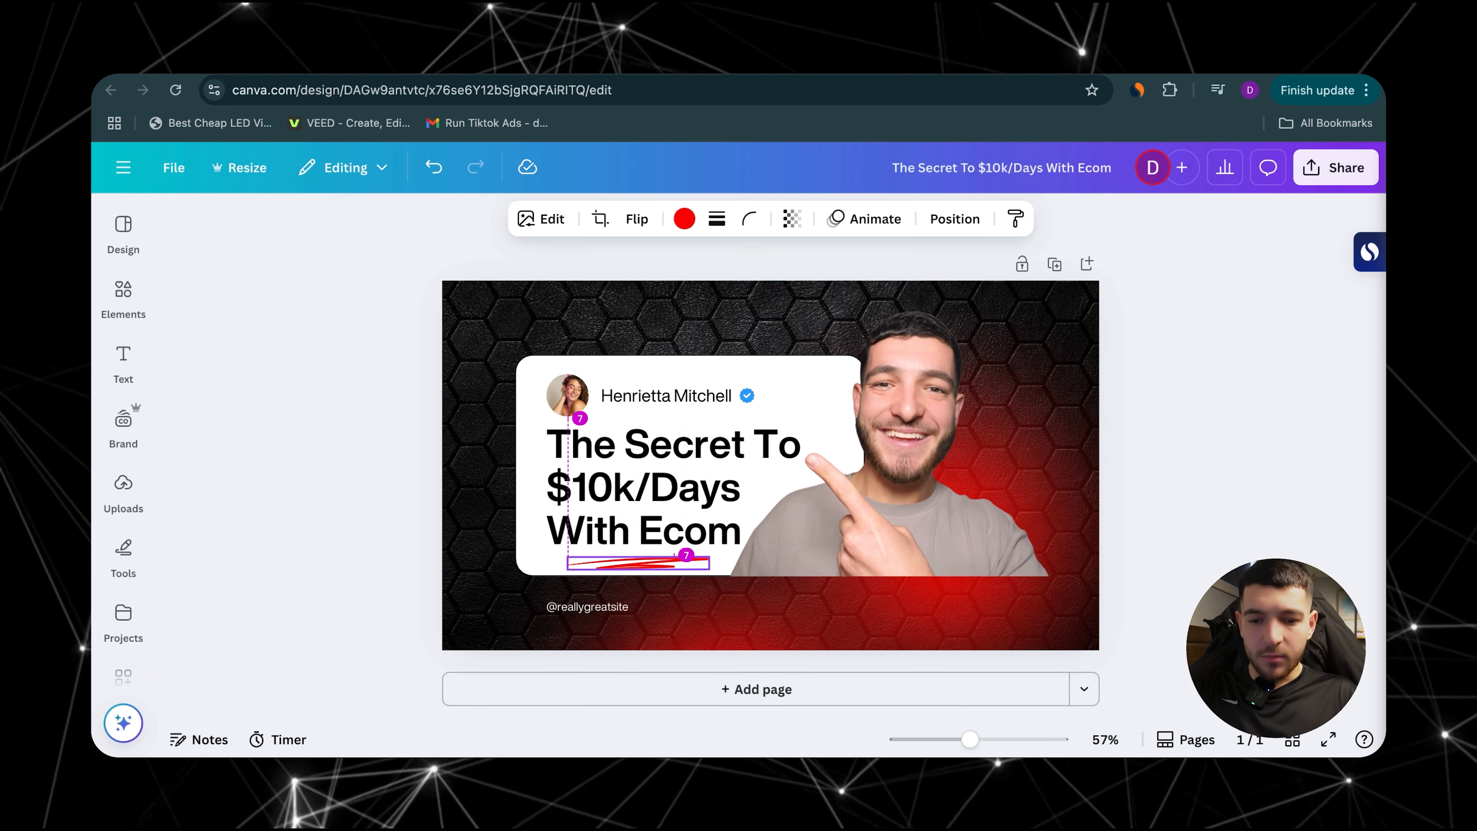
pyautogui.moveTo(638, 561); pyautogui.dragTo(638, 562)
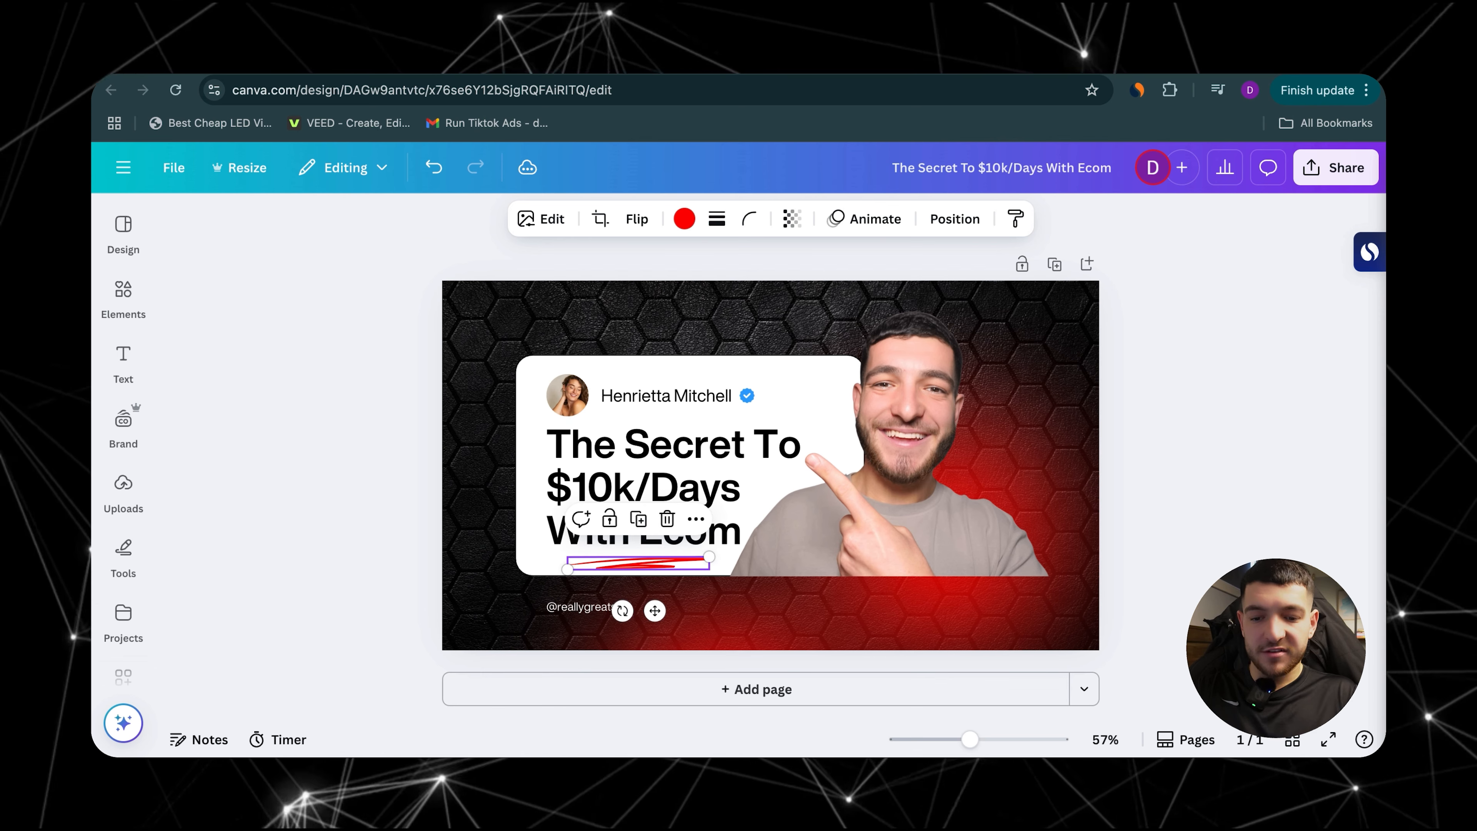
pyautogui.click(572, 624)
pyautogui.click(576, 608)
pyautogui.press('Delete')
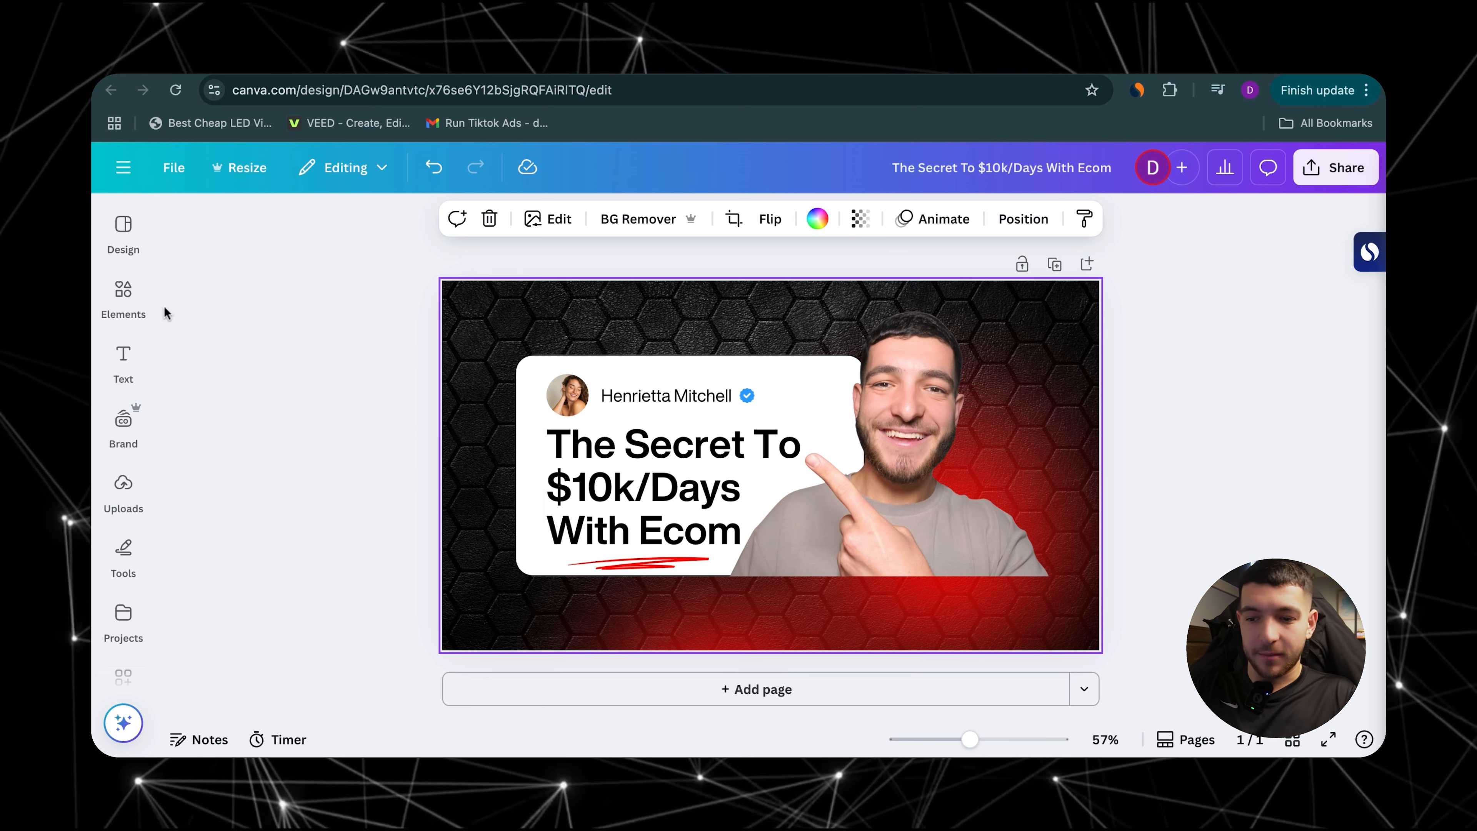
# Step: Search the design elements for "brick wall"
pyautogui.click(124, 294)
pyautogui.write('bri')
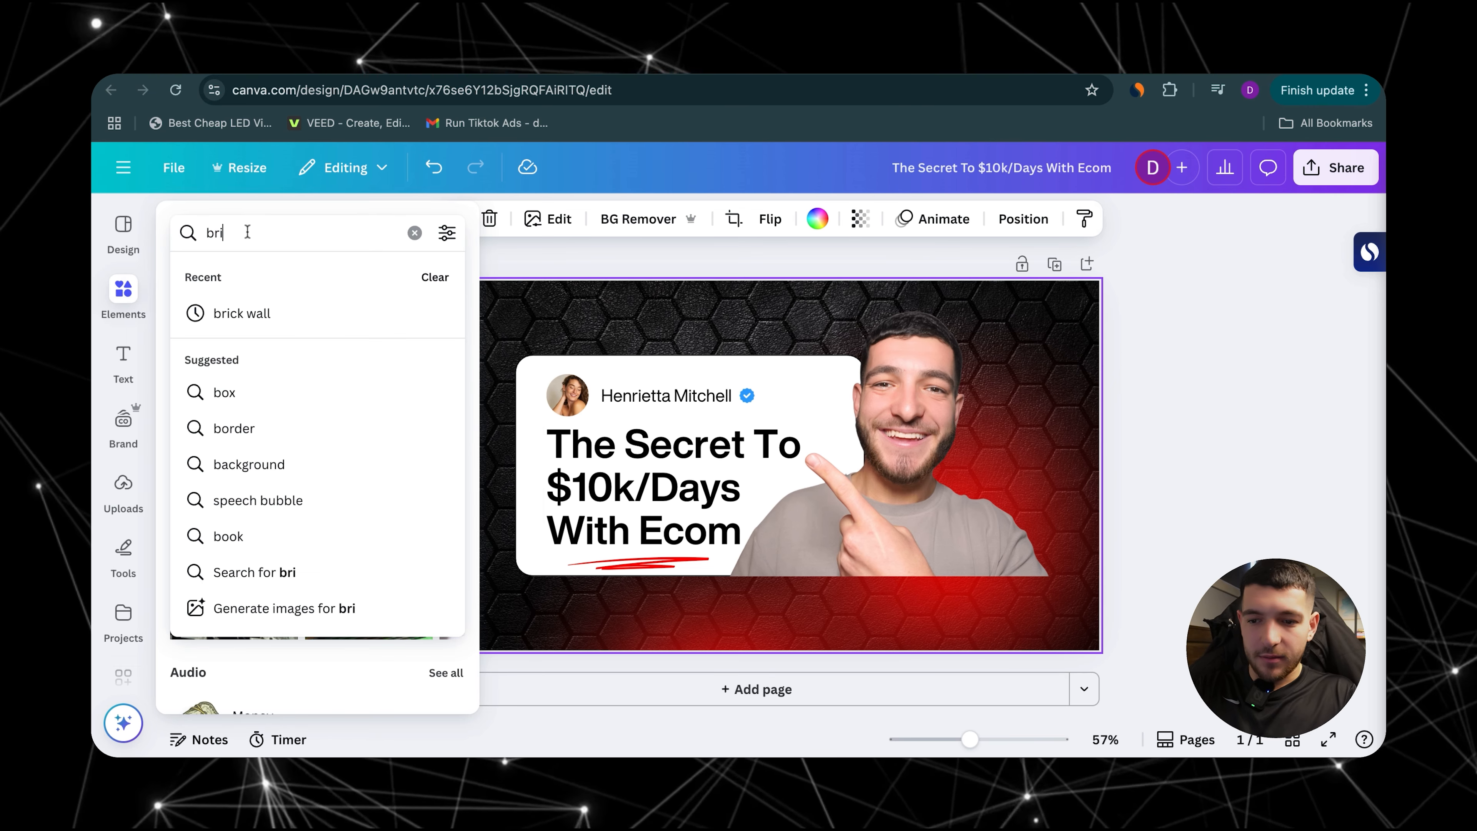
pyautogui.write('ck wall')
pyautogui.press('Return')
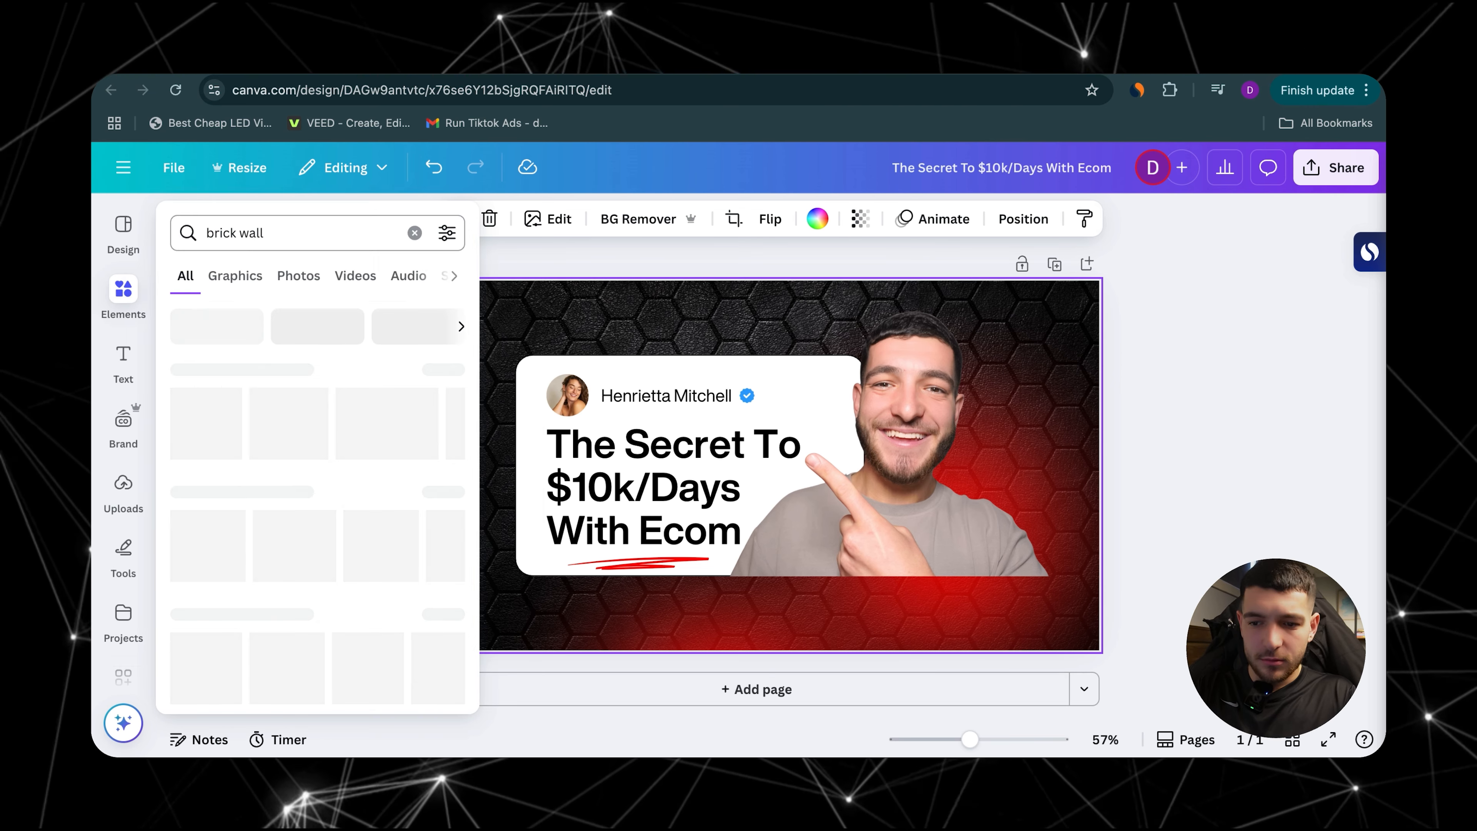
# Step: Cover the whole page with the white brick wall photo and send it to the back of the layers
pyautogui.click(304, 429)
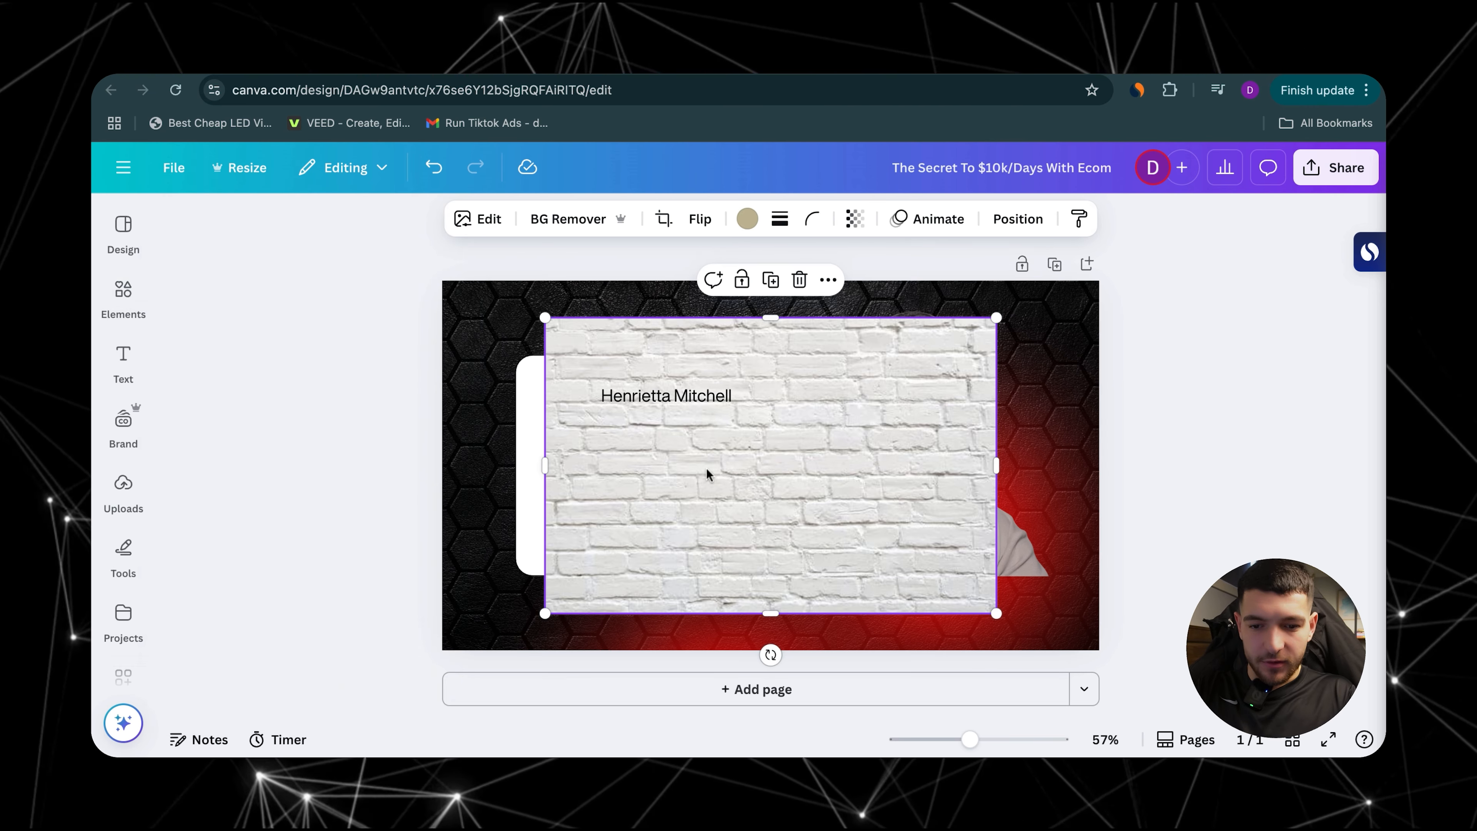
pyautogui.moveTo(647, 547); pyautogui.dragTo(543, 505)
pyautogui.moveTo(894, 572); pyautogui.dragTo(1097, 703)
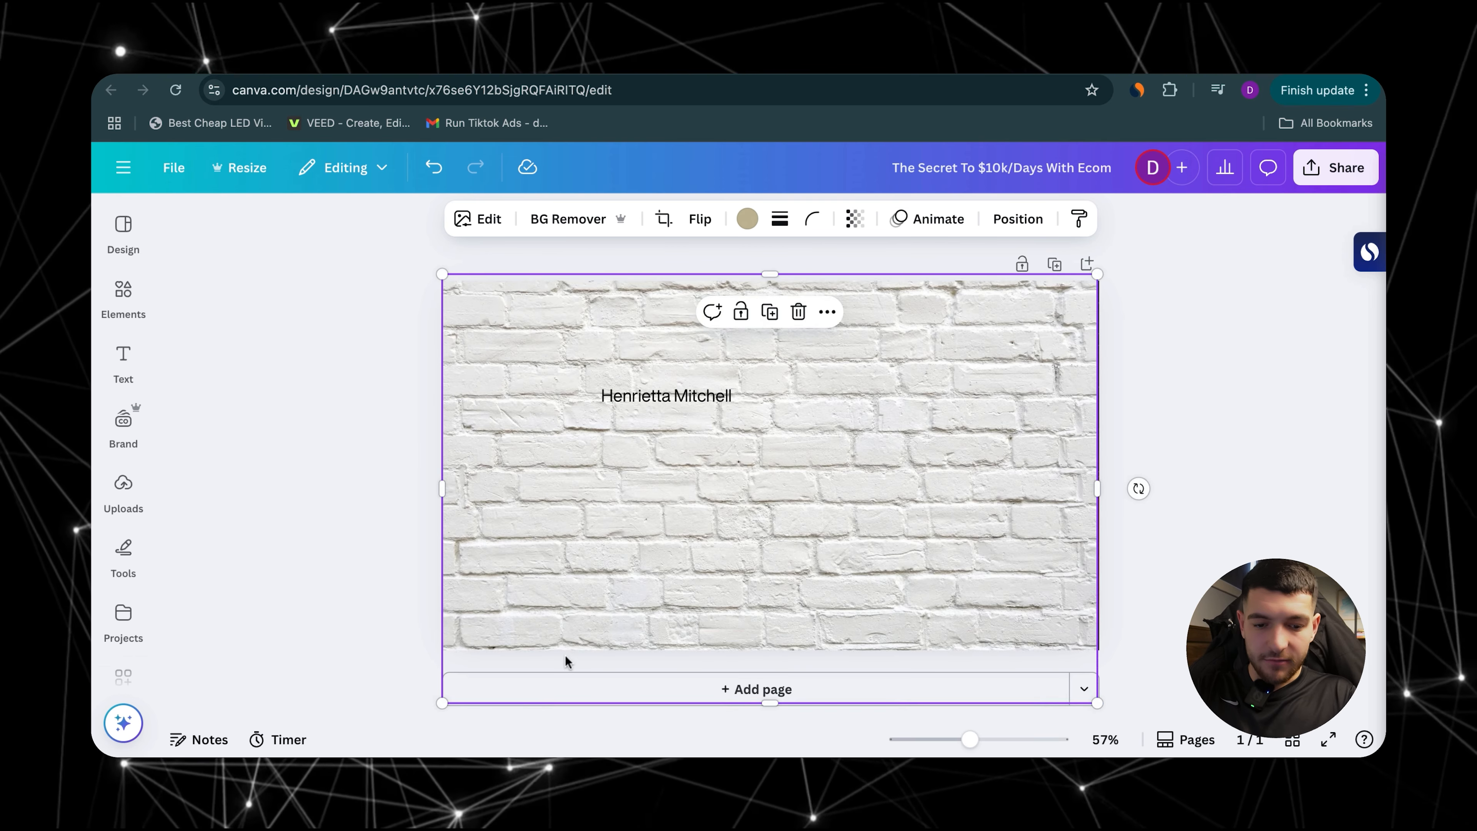
pyautogui.rightClick(503, 627)
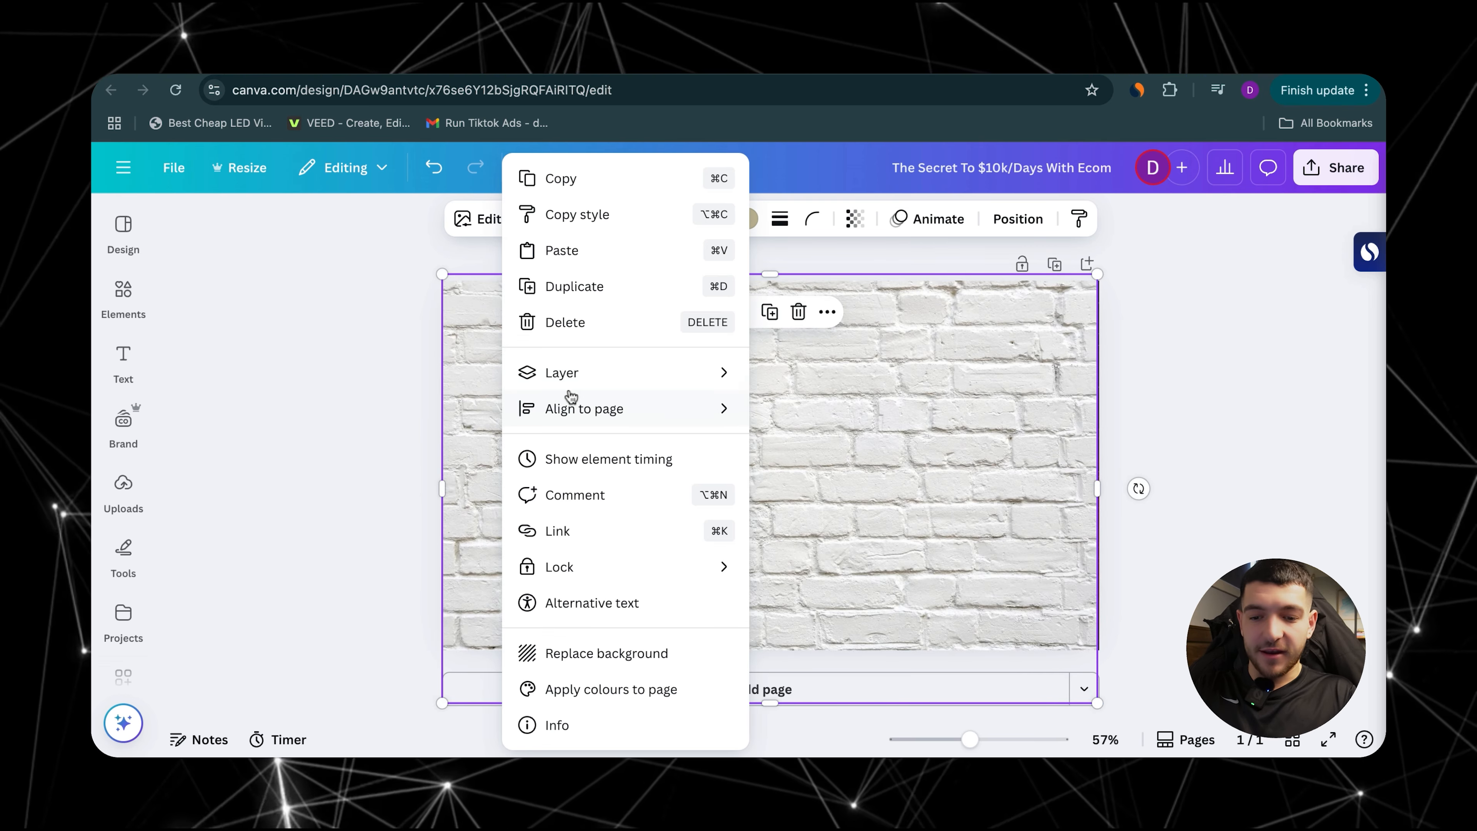
pyautogui.moveTo(567, 372)
pyautogui.click(837, 480)
pyautogui.click(355, 408)
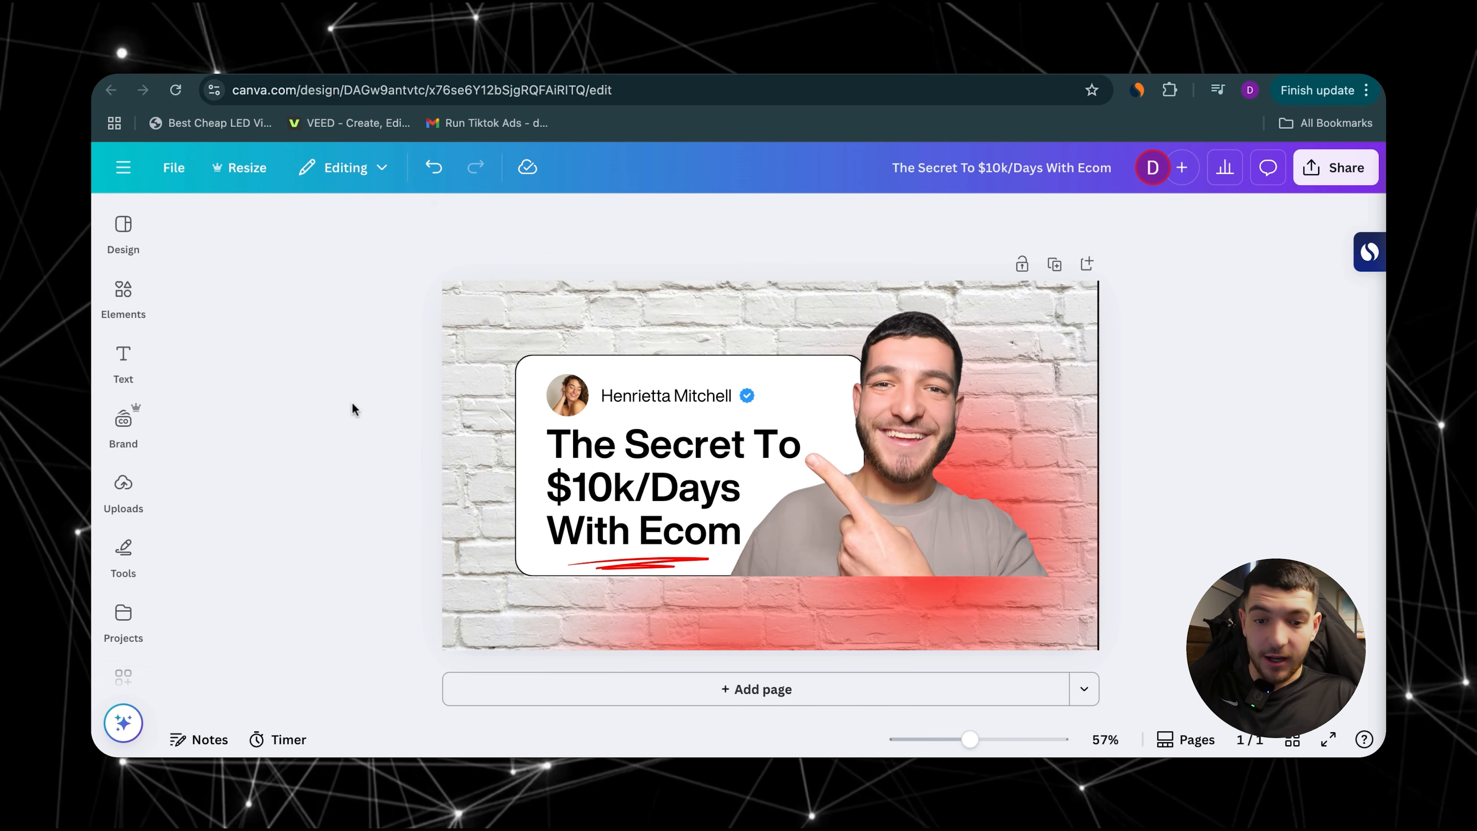
# Step: Delete the white brick wall photo from behind the card and cut-out
pyautogui.click(878, 472)
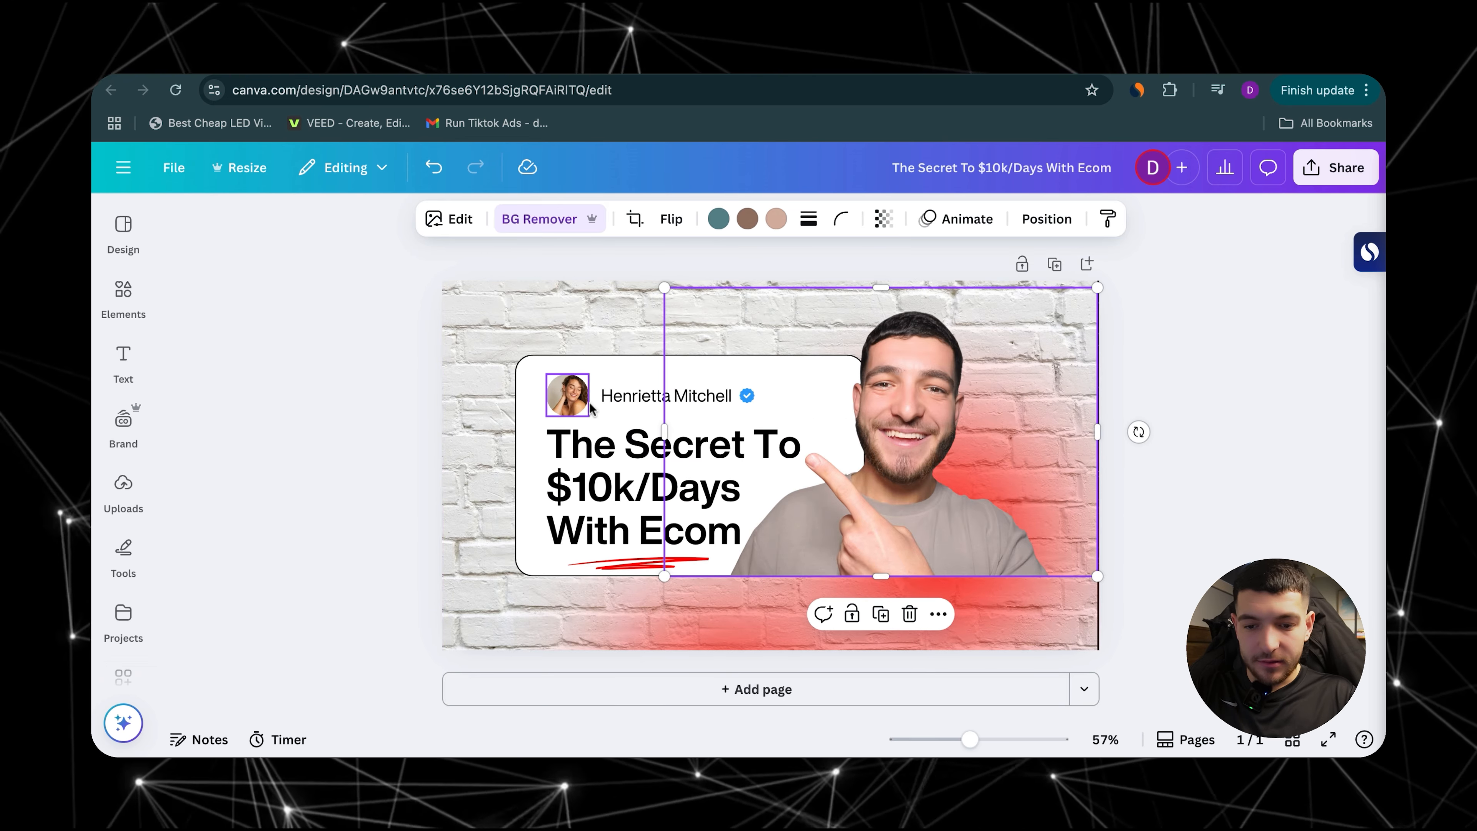
pyautogui.click(609, 364)
pyautogui.click(600, 339)
pyautogui.moveTo(118, 306)
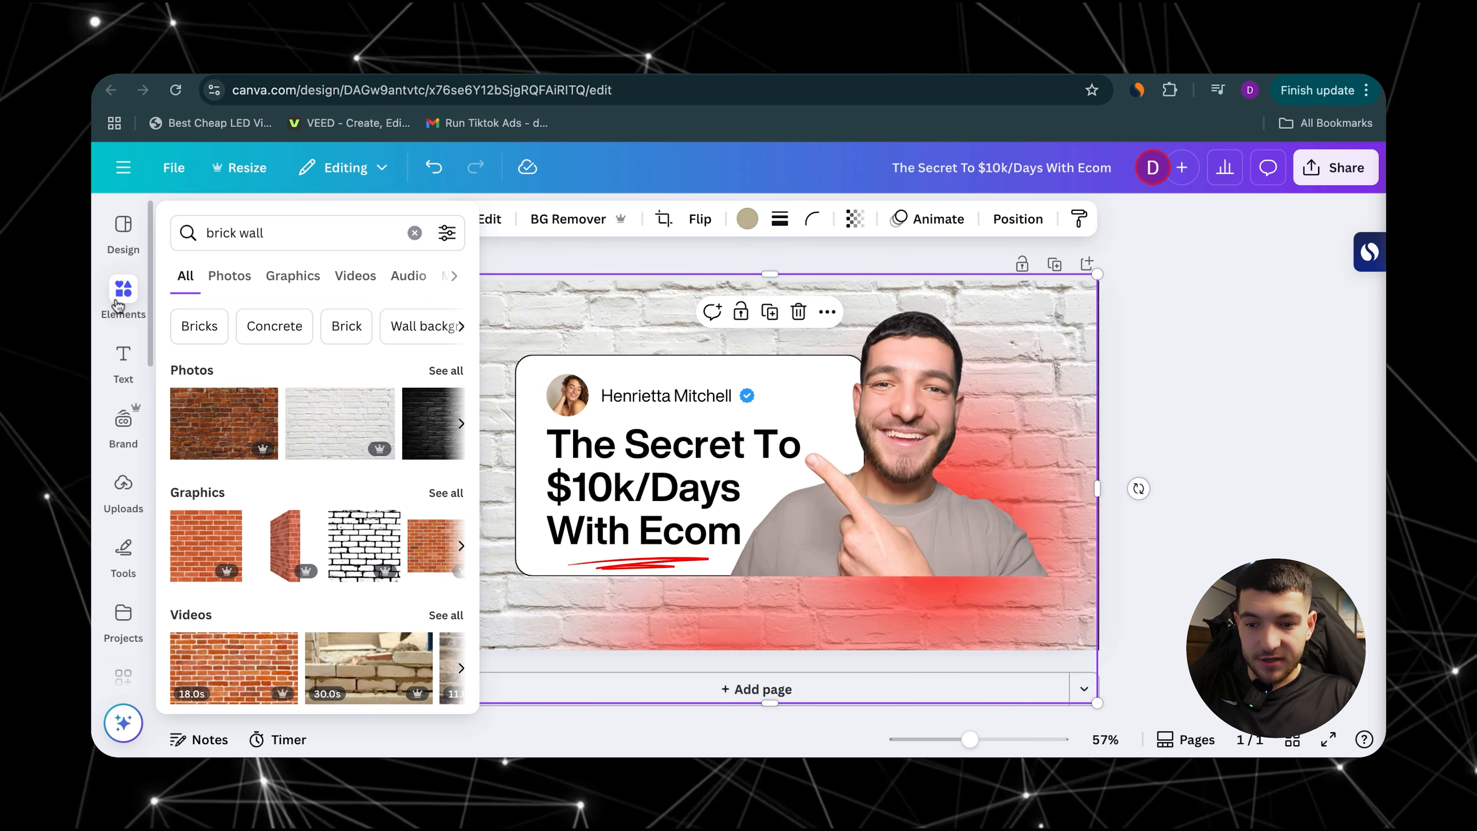
pyautogui.press('Delete')
# Step: Add the red-brown brick wall photo, enlarge it to cover the whole page and send it to the back of the layers
pyautogui.click(123, 294)
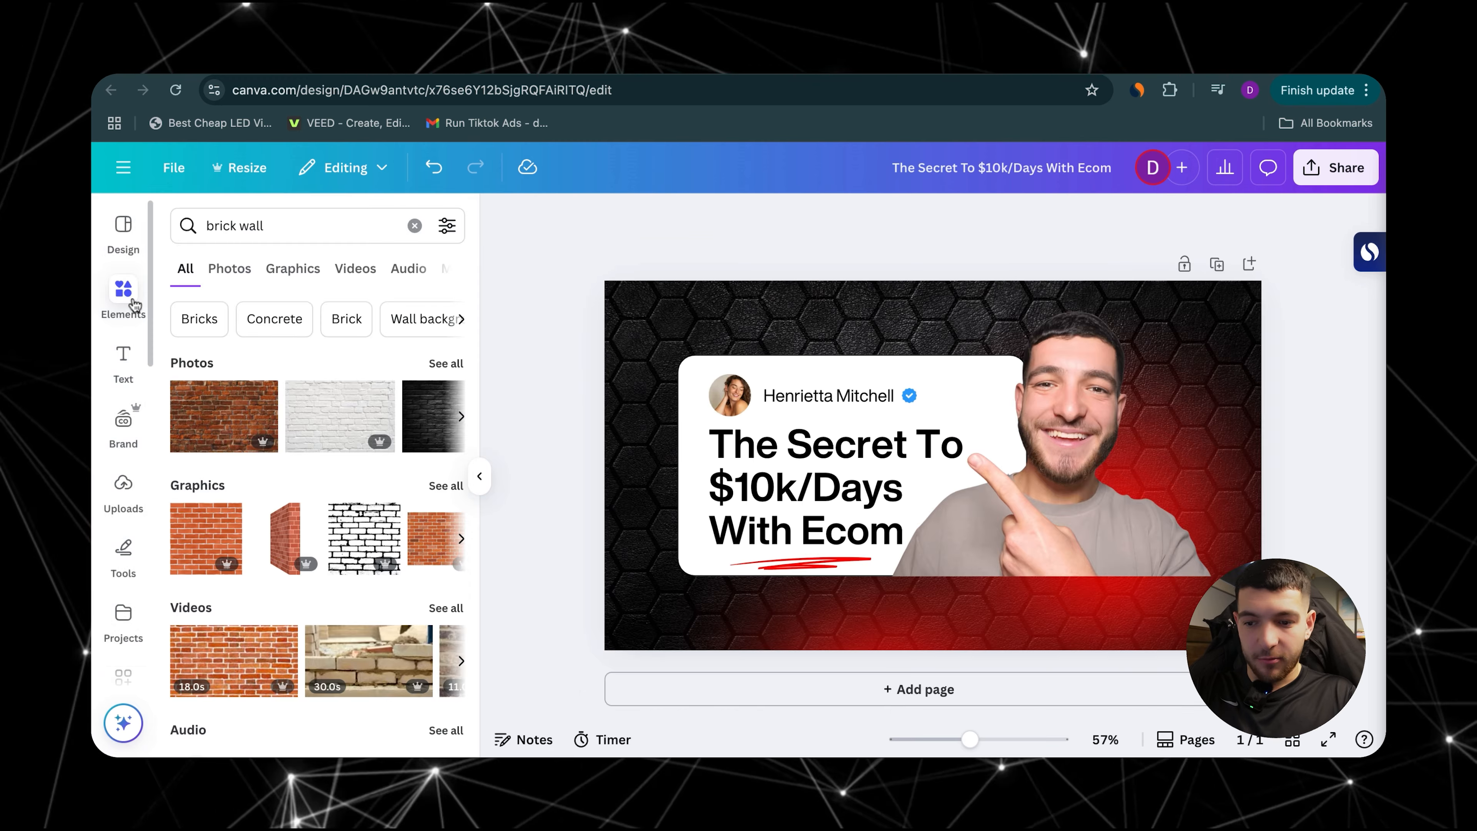
pyautogui.click(208, 408)
pyautogui.moveTo(790, 574); pyautogui.dragTo(668, 558)
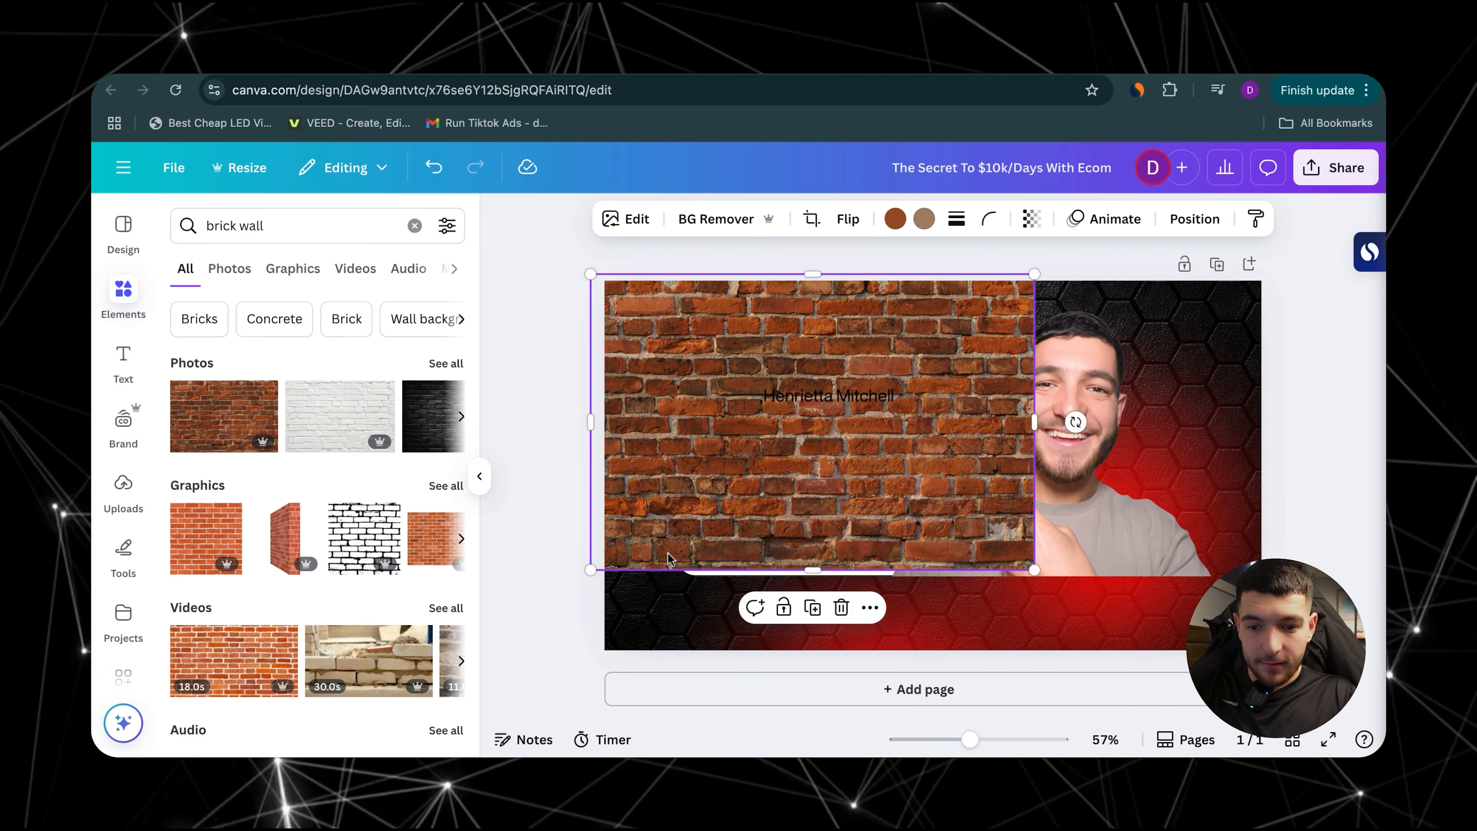
pyautogui.moveTo(1034, 569); pyautogui.dragTo(1260, 720)
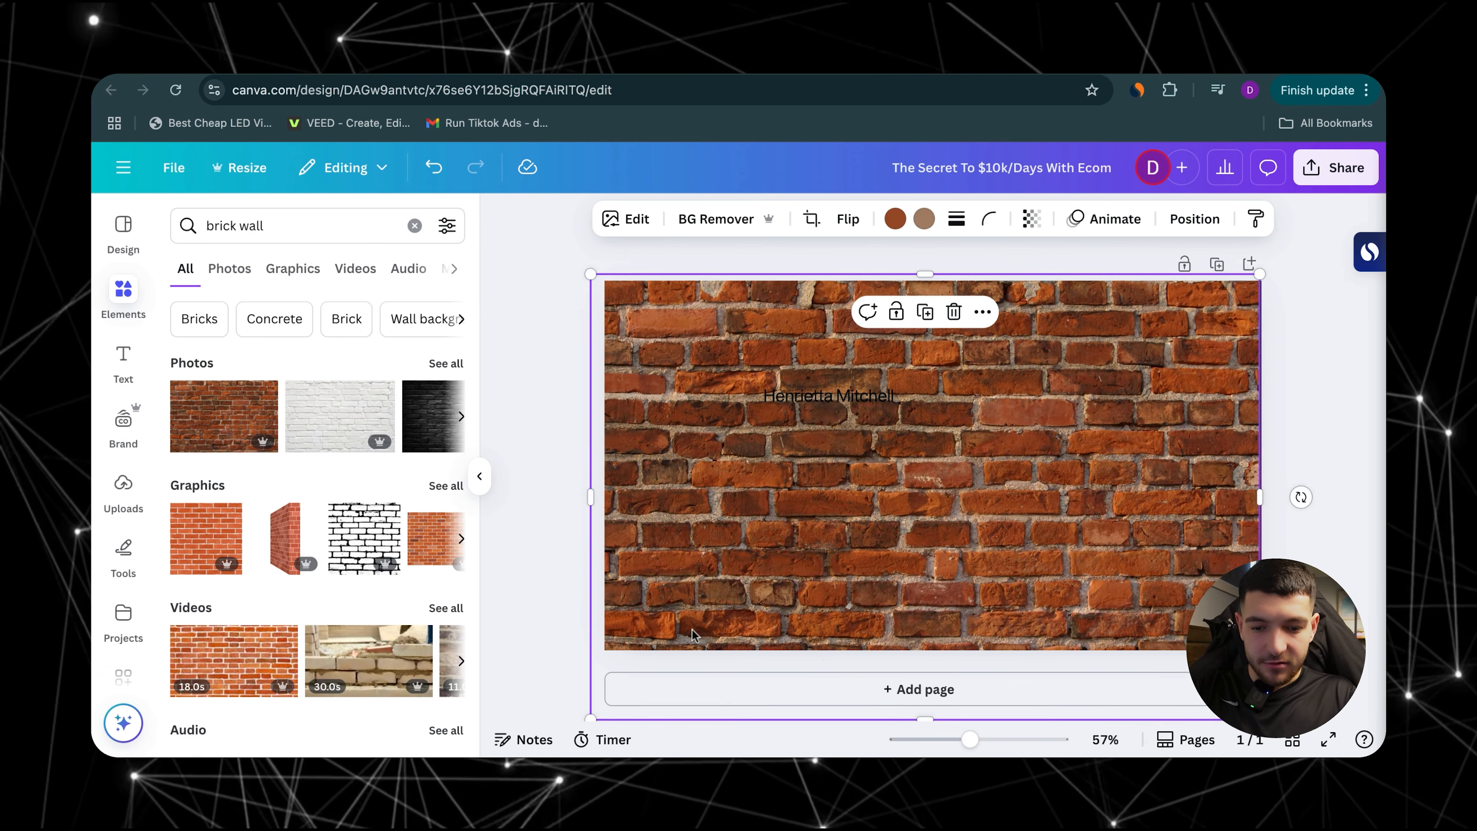
pyautogui.rightClick(672, 500)
pyautogui.moveTo(771, 374)
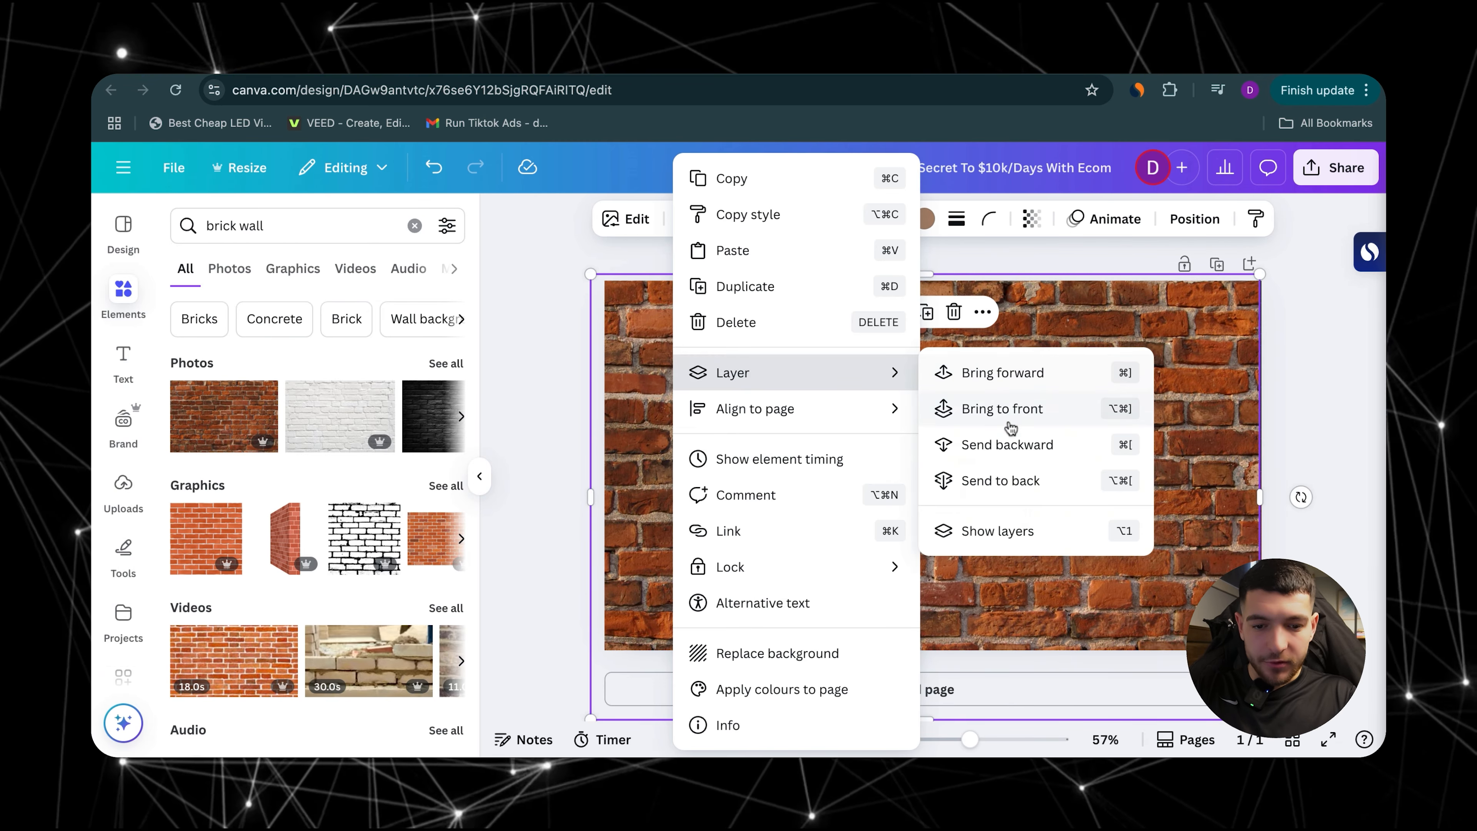
pyautogui.click(995, 483)
# Step: Recolour the lower-left red gradient glow dark blue using the default solid colours
pyautogui.click(673, 490)
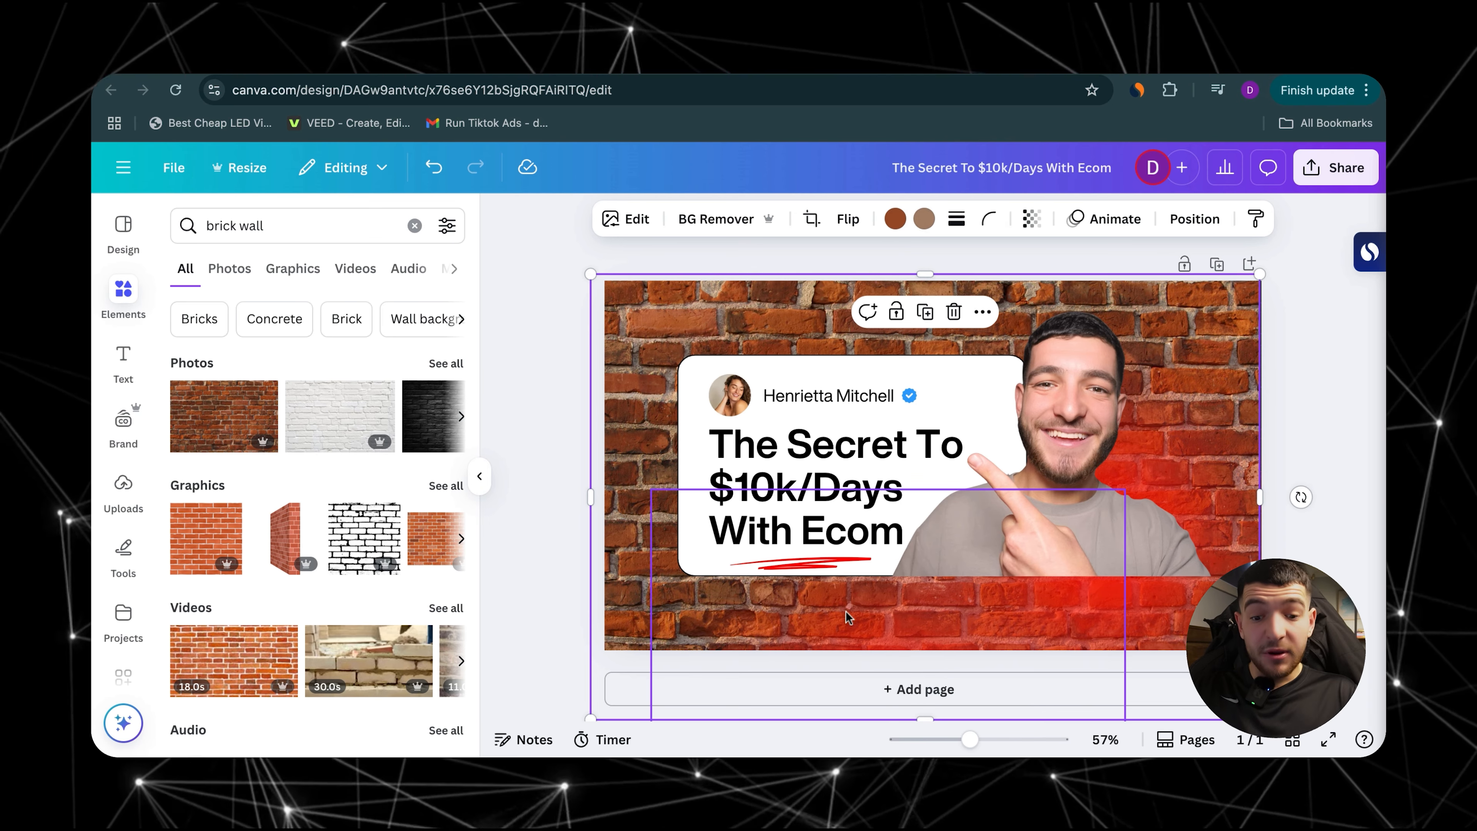
pyautogui.click(909, 219)
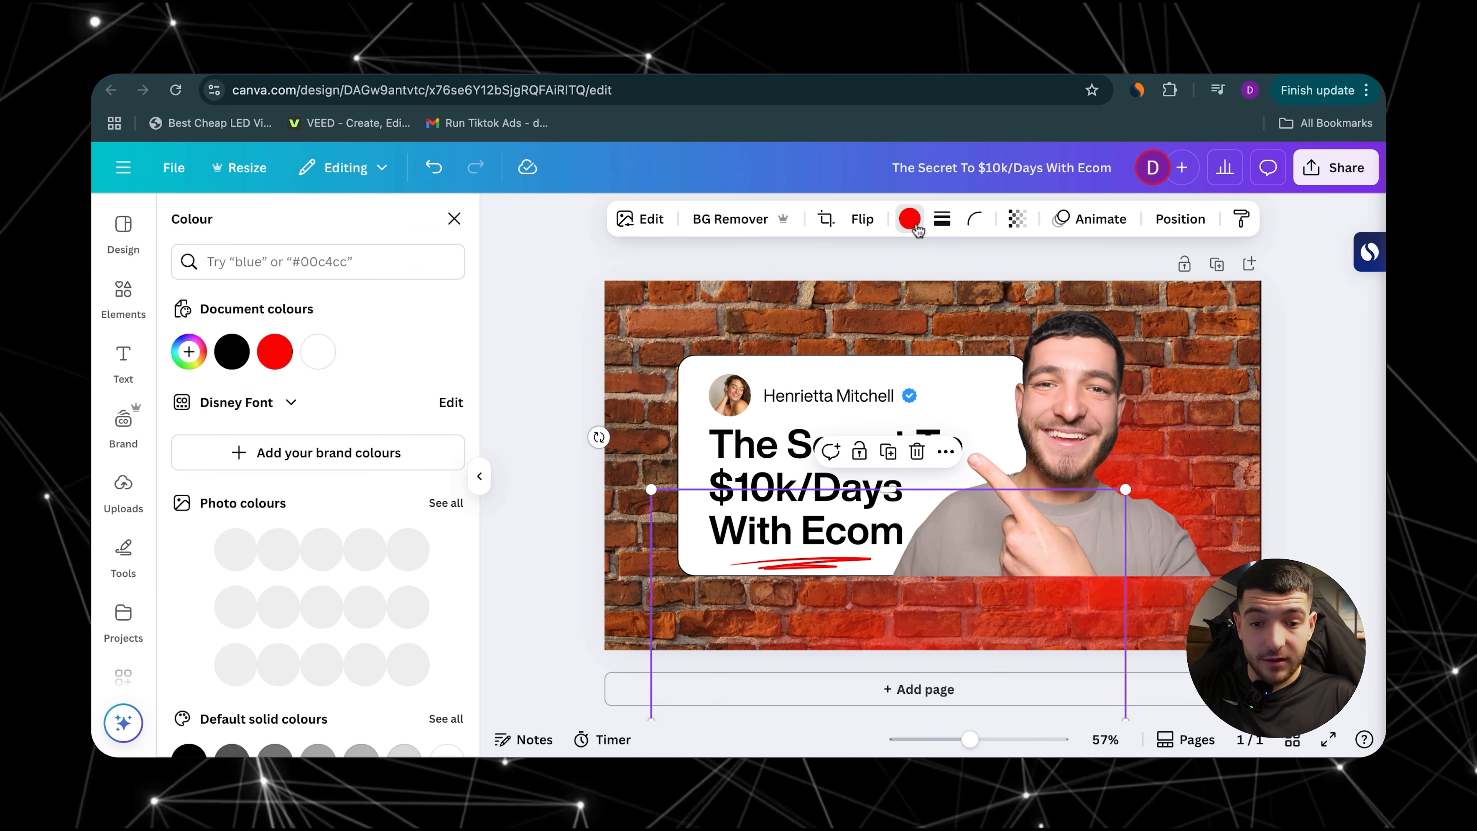
pyautogui.scroll(-3, 273, 629)
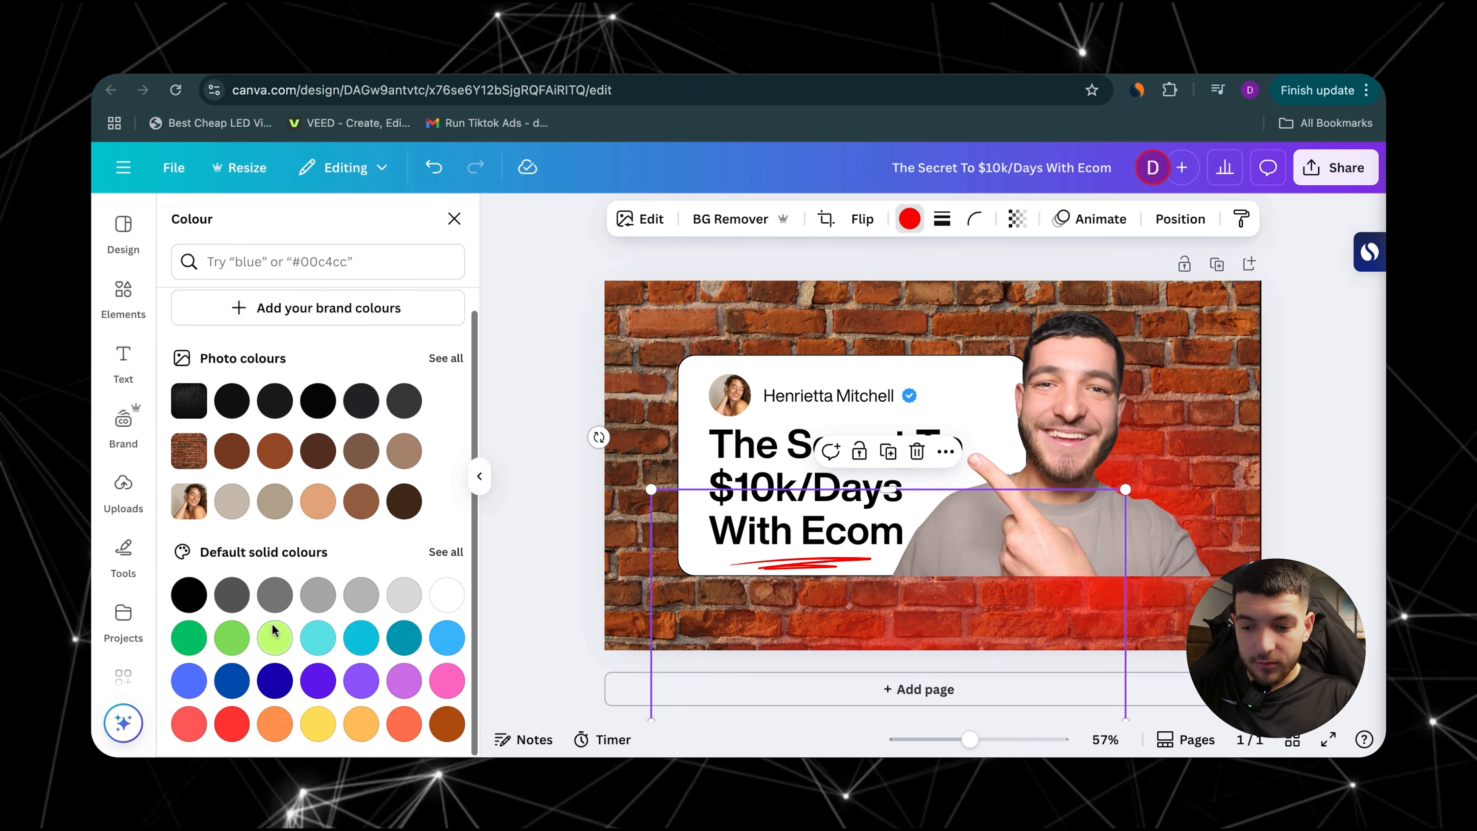
pyautogui.click(275, 680)
# Step: Recolour the gradient glow behind the cut-out man yellow using the default solid colours
pyautogui.click(1158, 495)
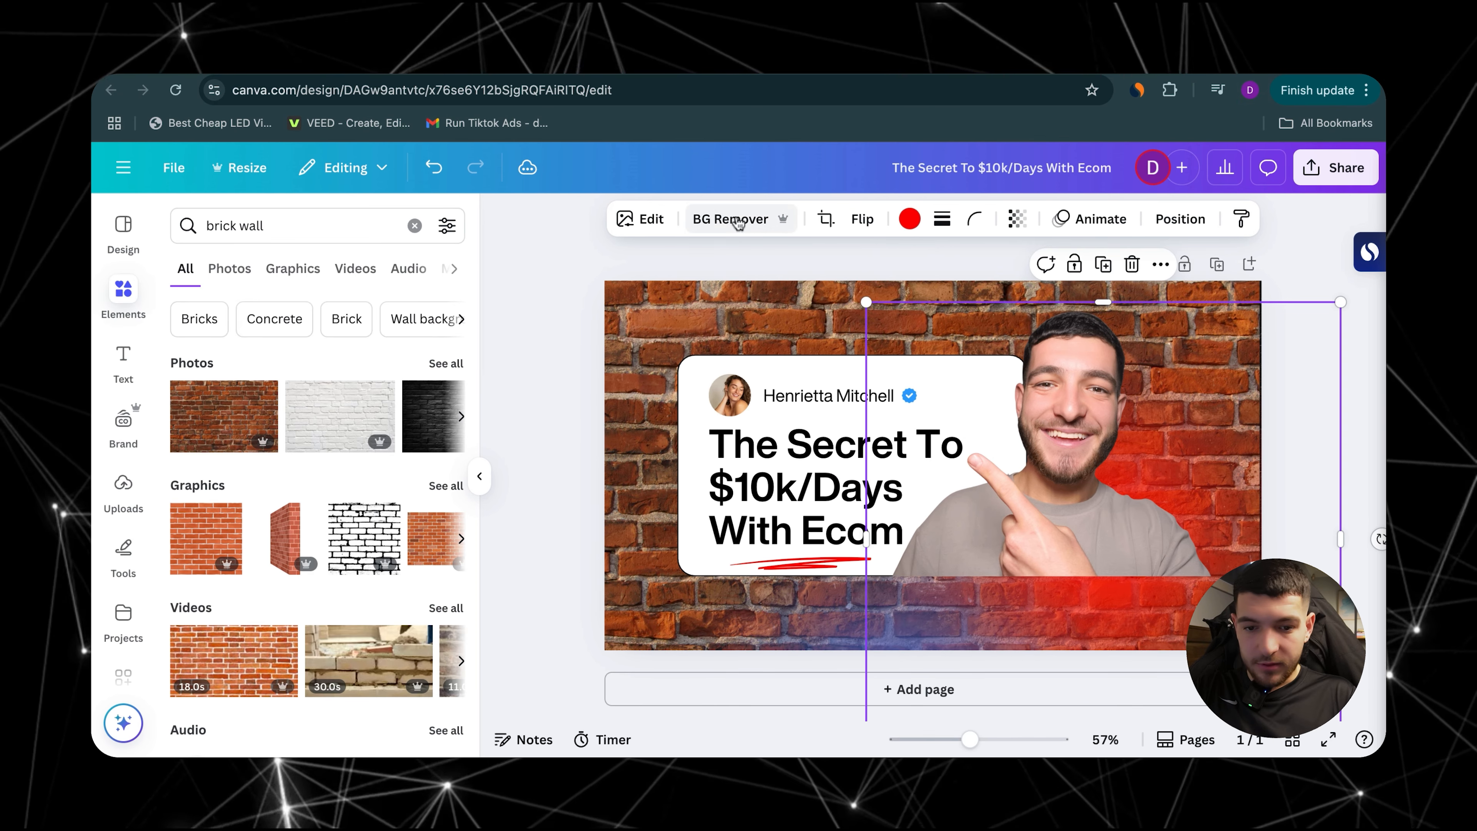
pyautogui.click(909, 219)
pyautogui.scroll(-3, 352, 579)
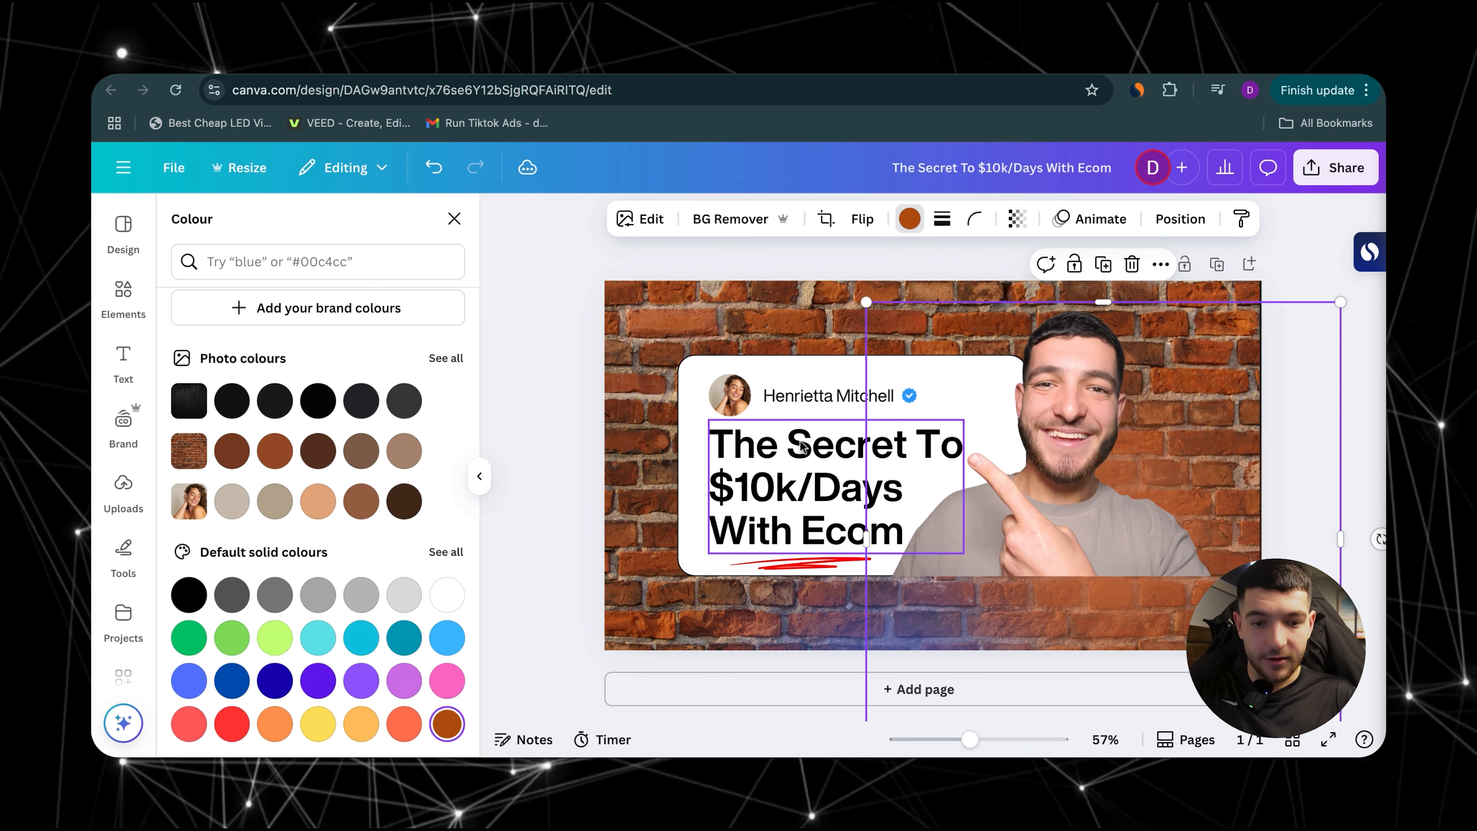
pyautogui.click(318, 723)
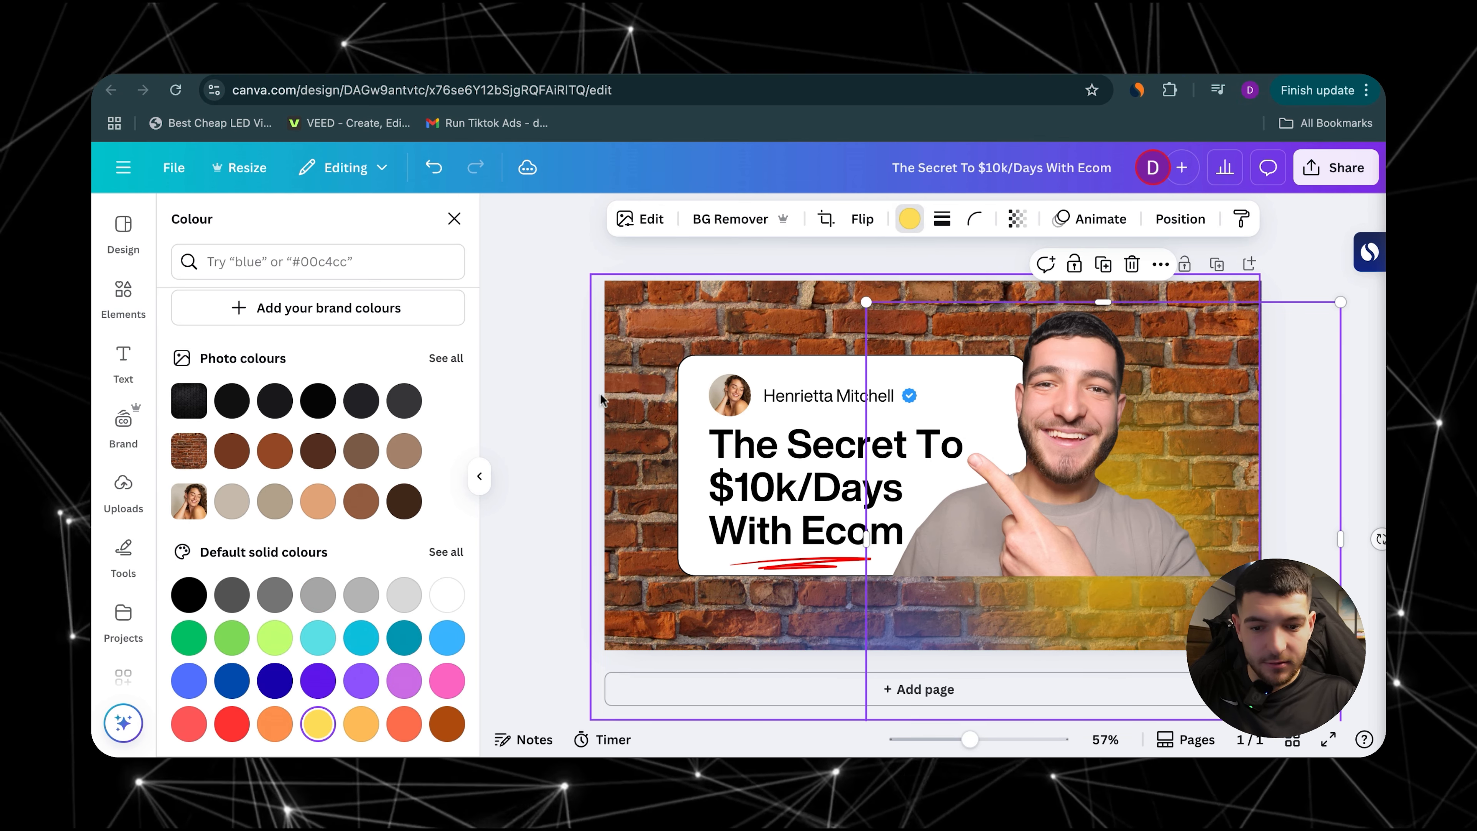
pyautogui.click(528, 615)
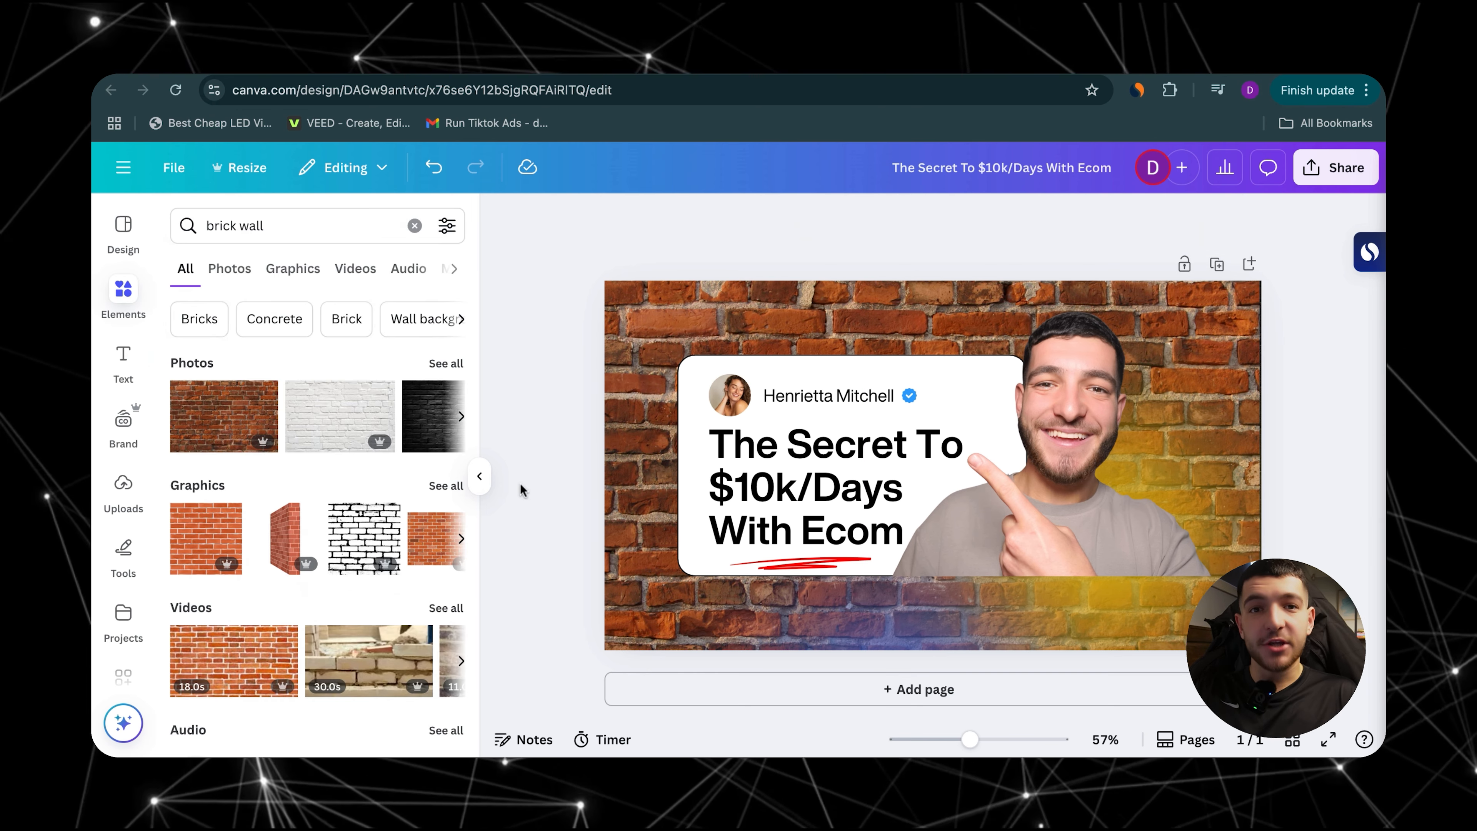
# Step: Browse the thumbnail templates similar to the current one and the brick wall element results
pyautogui.click(123, 225)
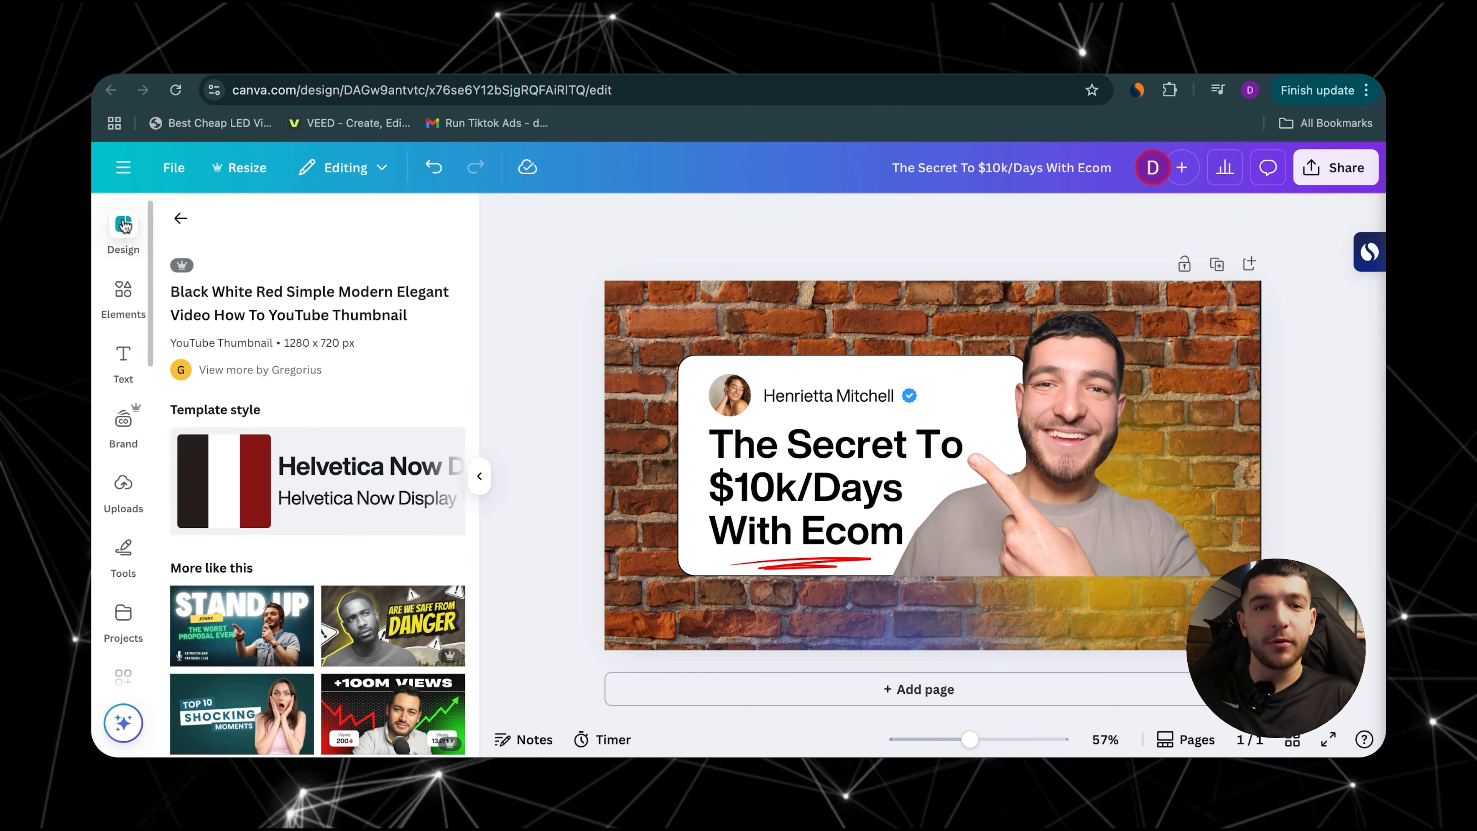
pyautogui.scroll(-5, 280, 484)
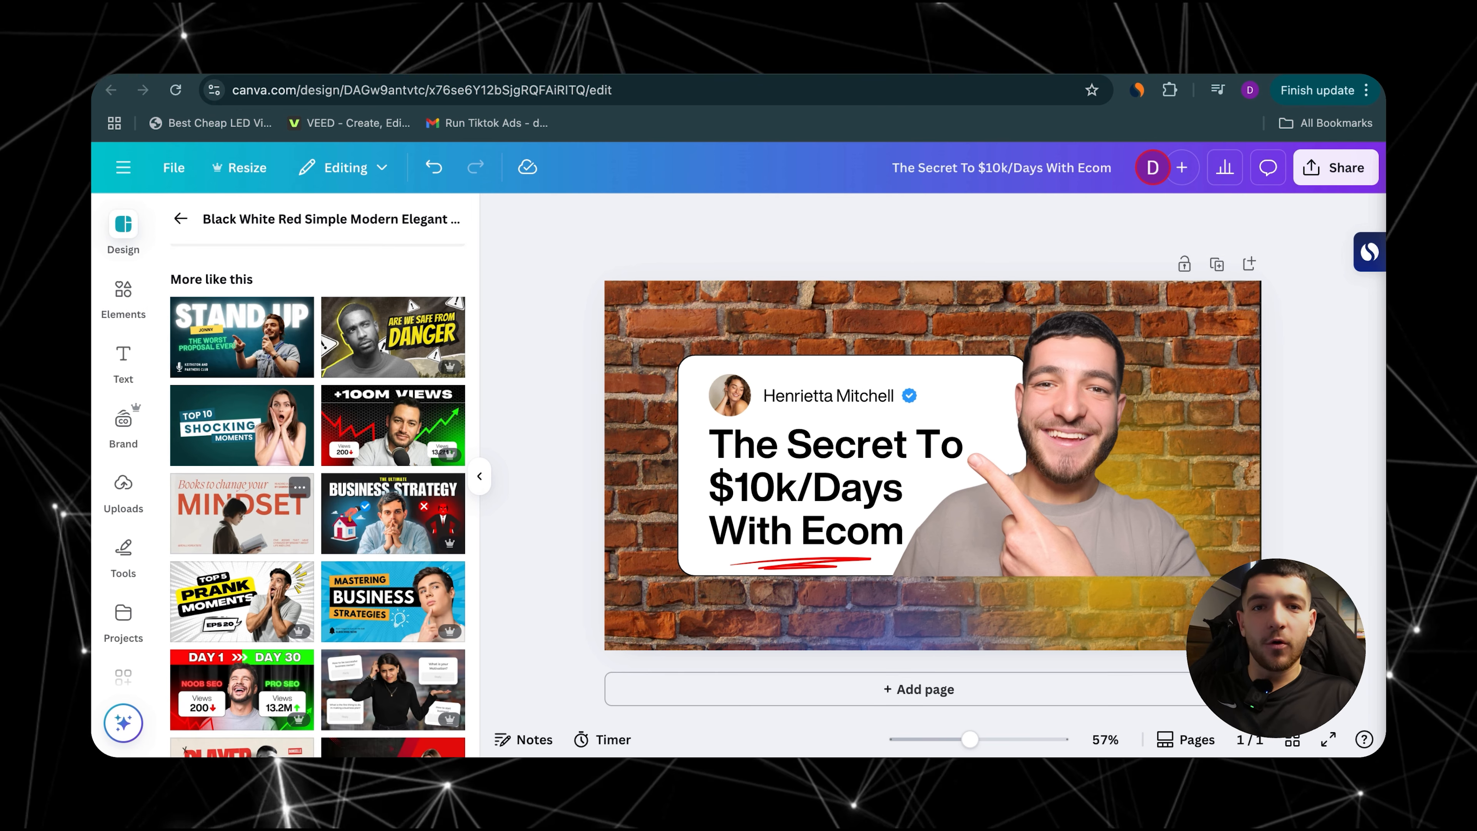
pyautogui.scroll(-2, 317, 500)
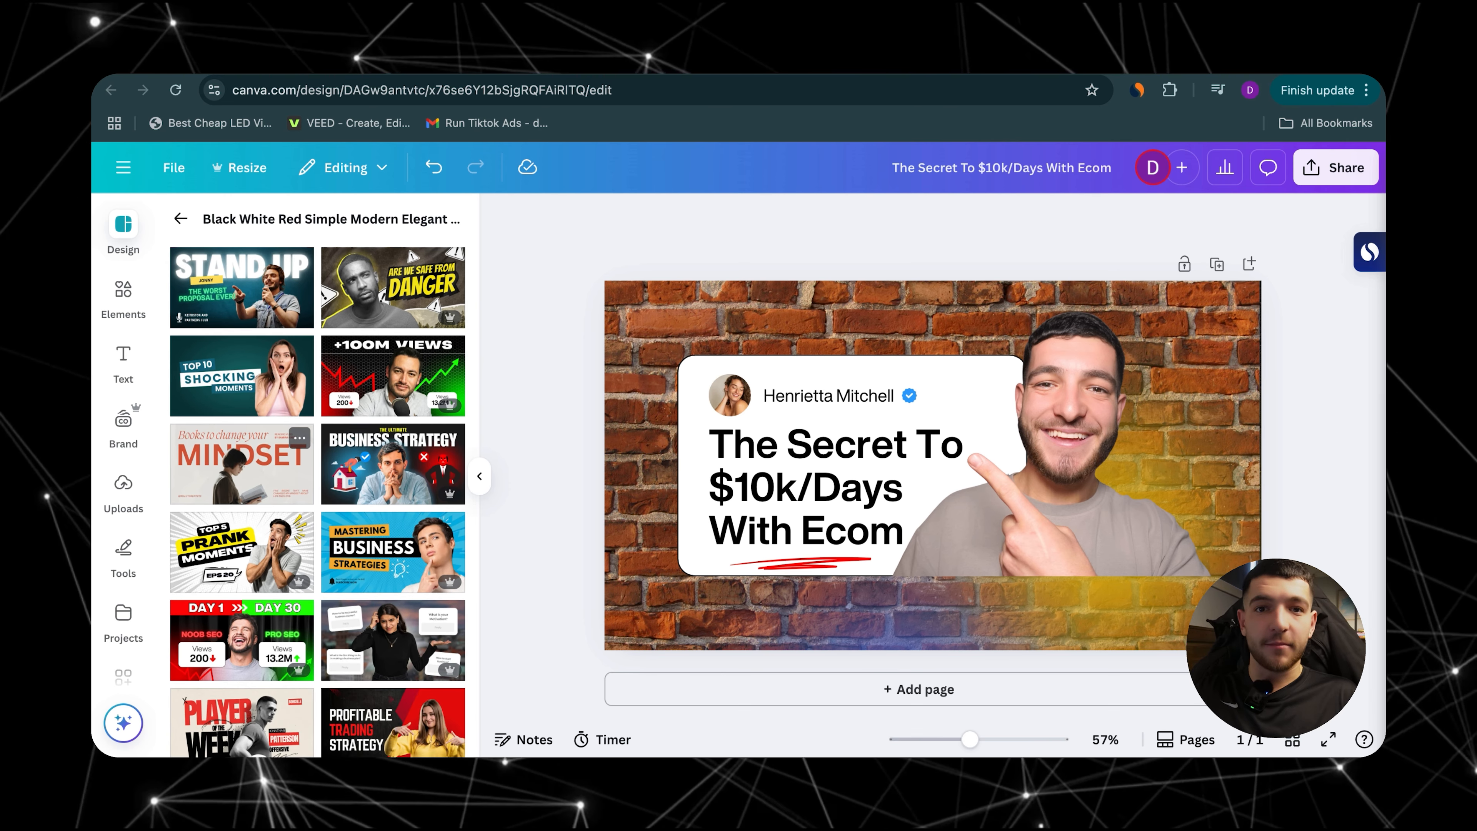
pyautogui.scroll(-4, 329, 405)
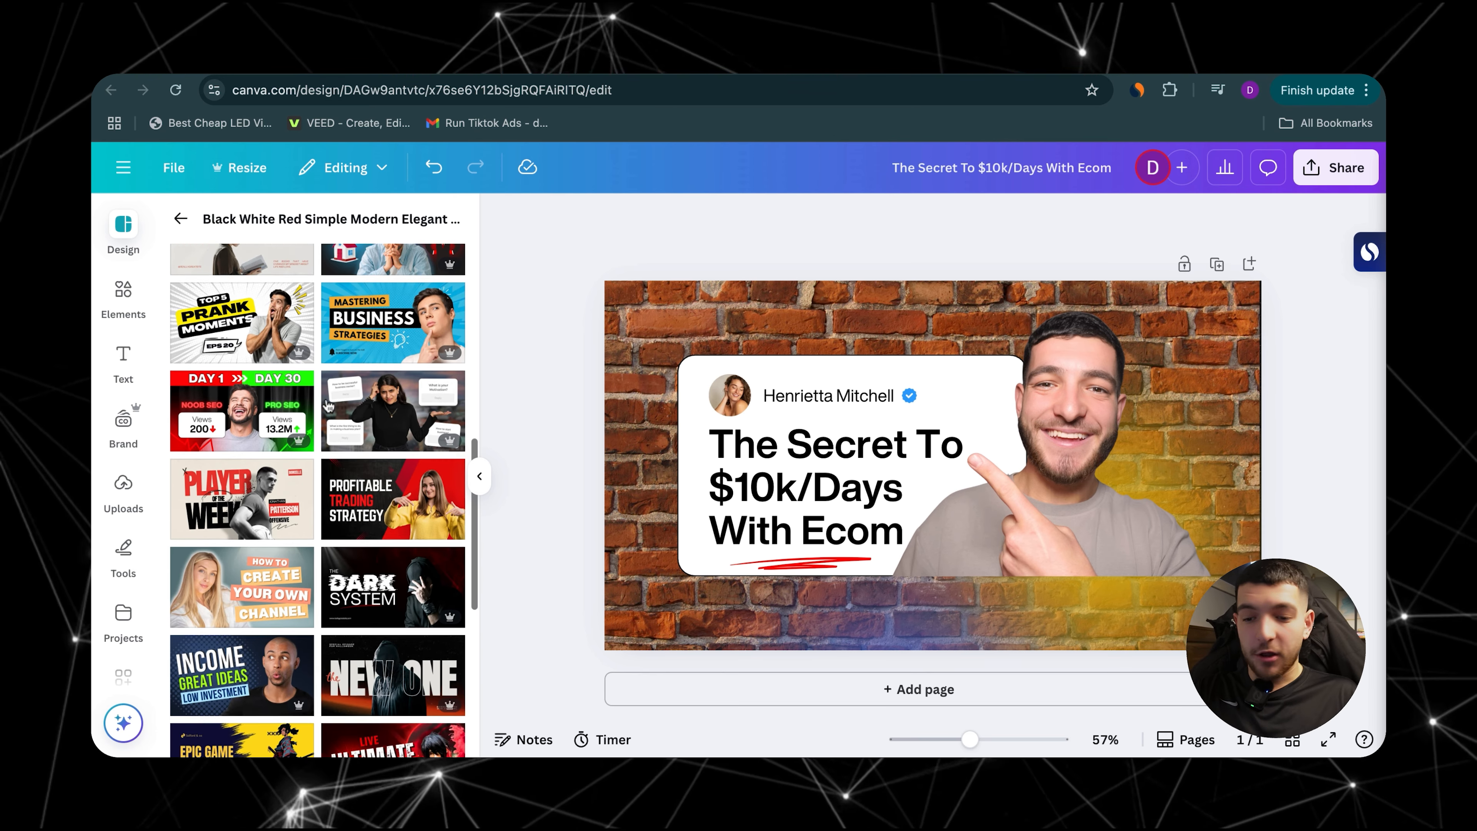
pyautogui.scroll(-5, 328, 406)
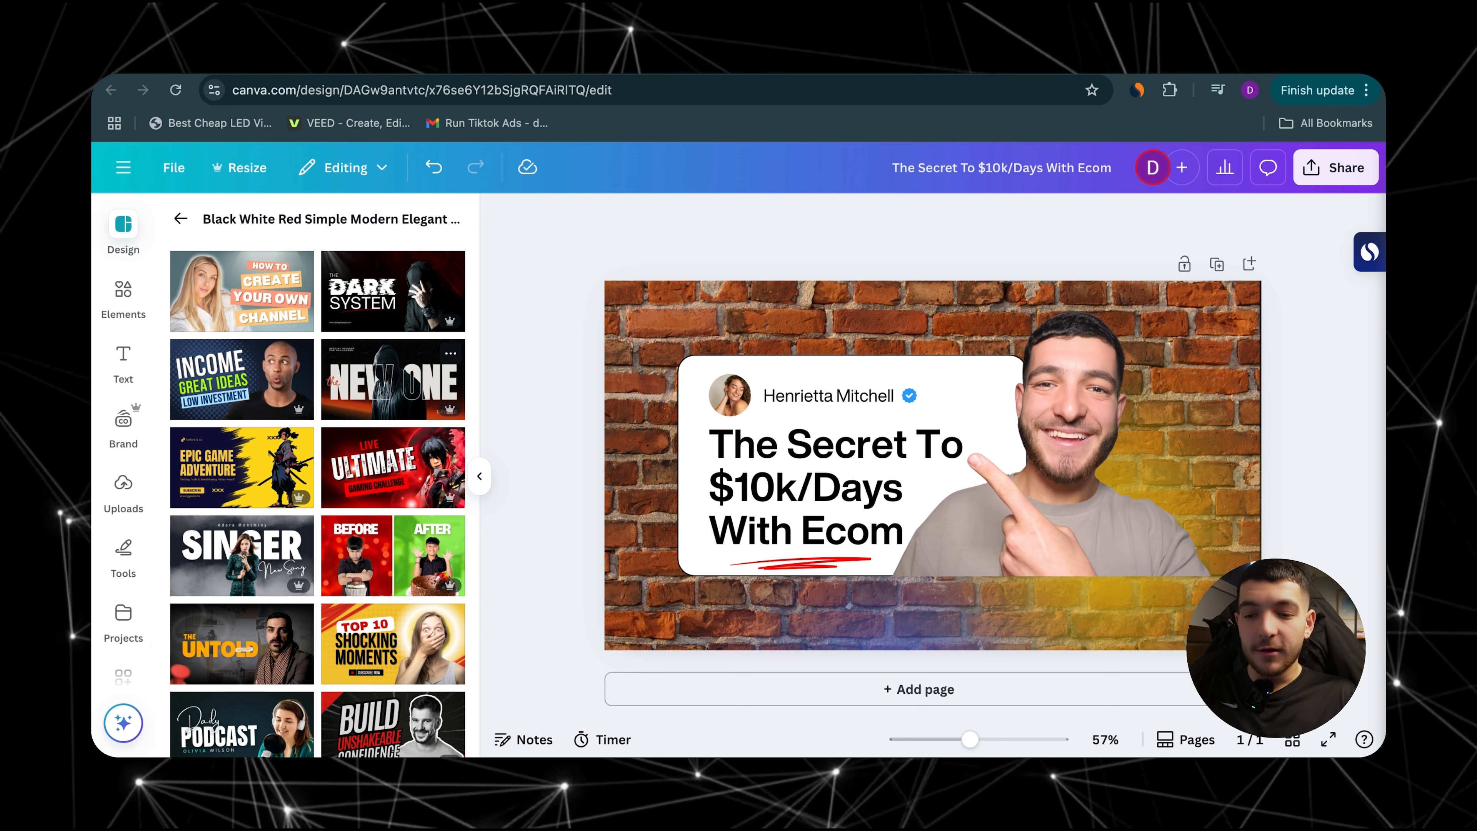
pyautogui.click(123, 290)
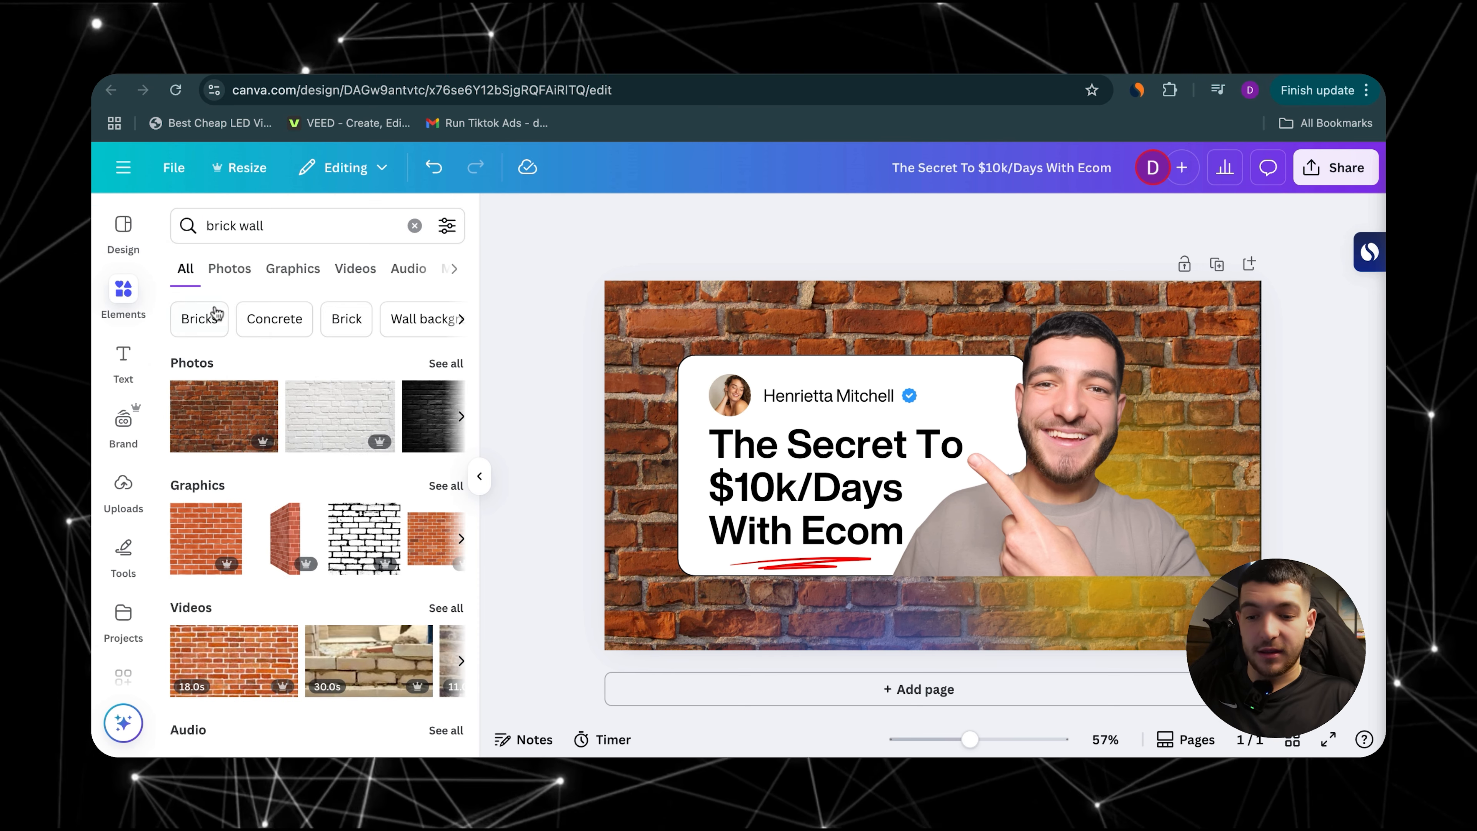
pyautogui.scroll(-3, 349, 349)
pyautogui.scroll(-2, 370, 371)
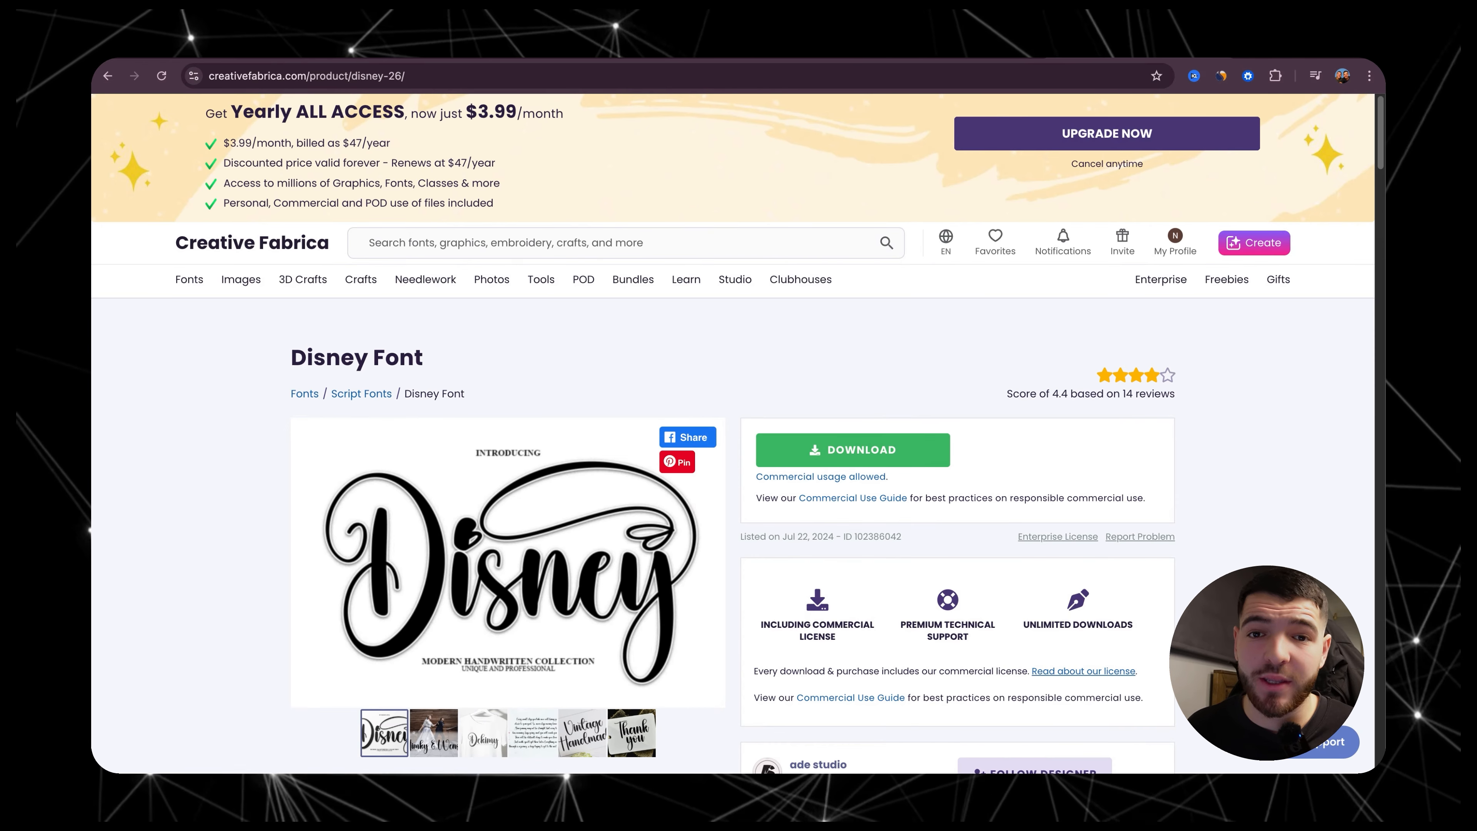
# Step: Download the Disney Font from Creative Fabrica and extract its zip archive in the Downloads folder in Finder
pyautogui.click(854, 446)
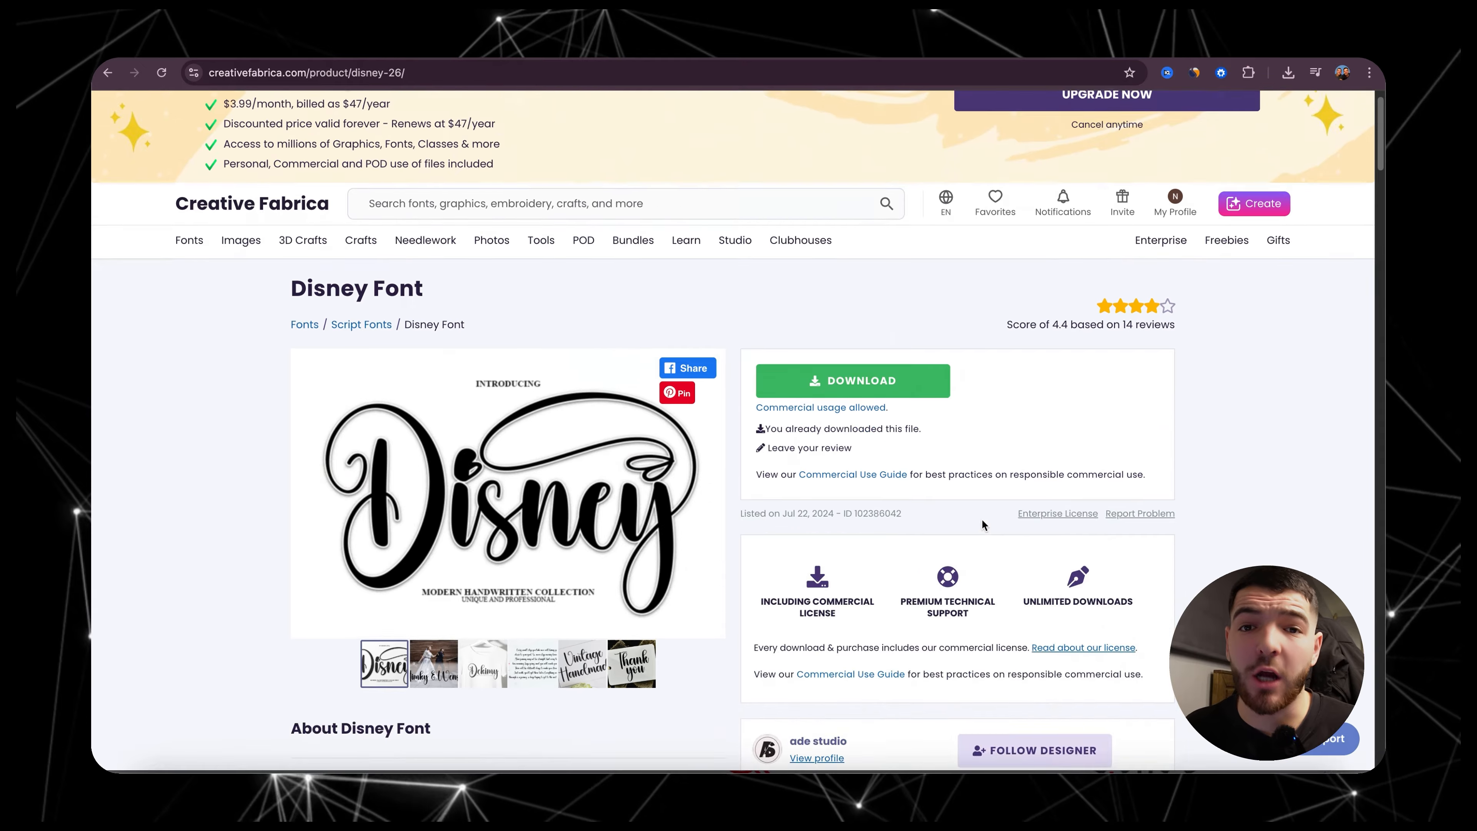
pyautogui.scroll(1, 983, 522)
pyautogui.click(159, 779)
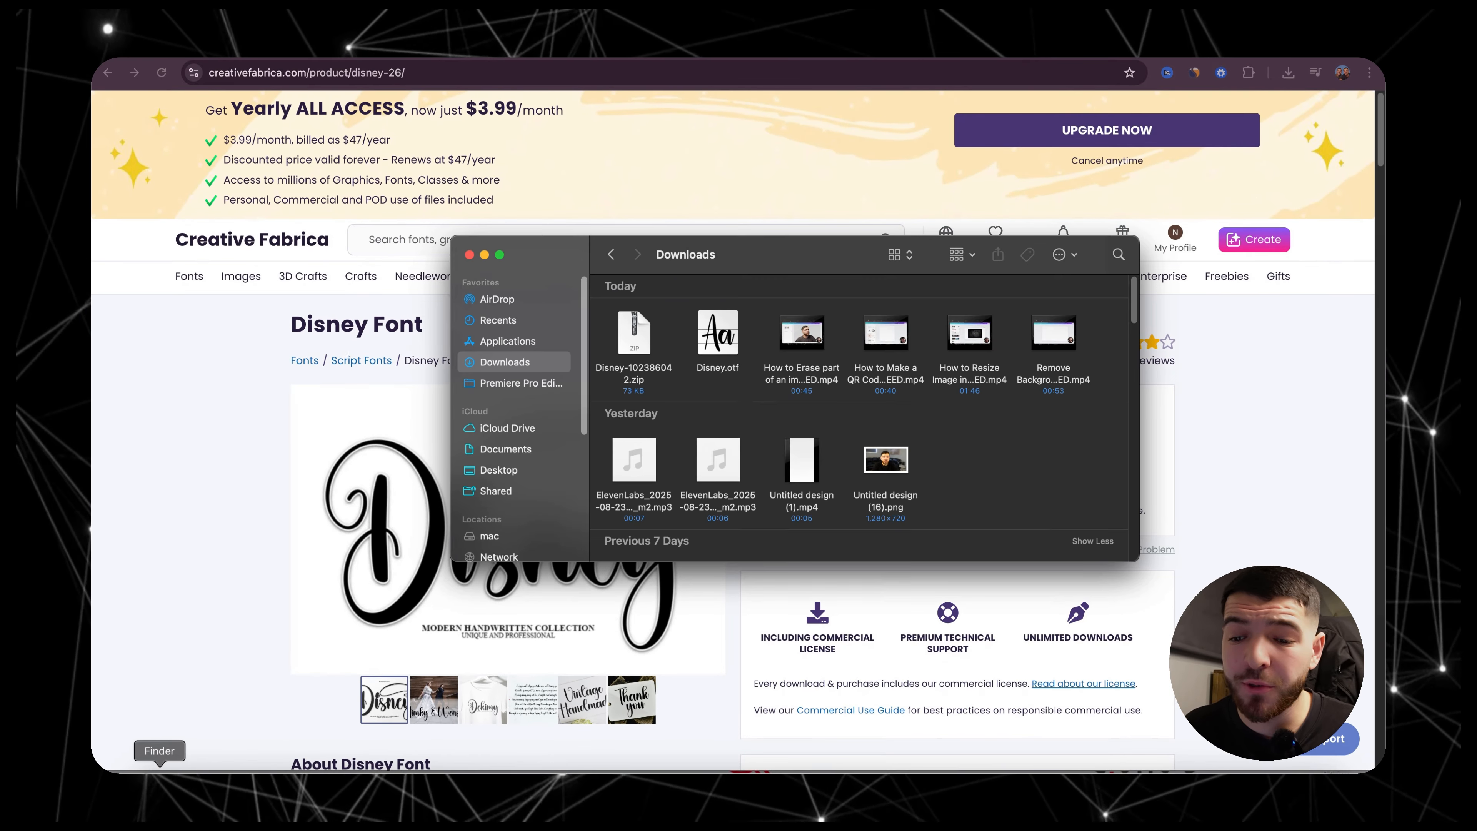
pyautogui.click(634, 329)
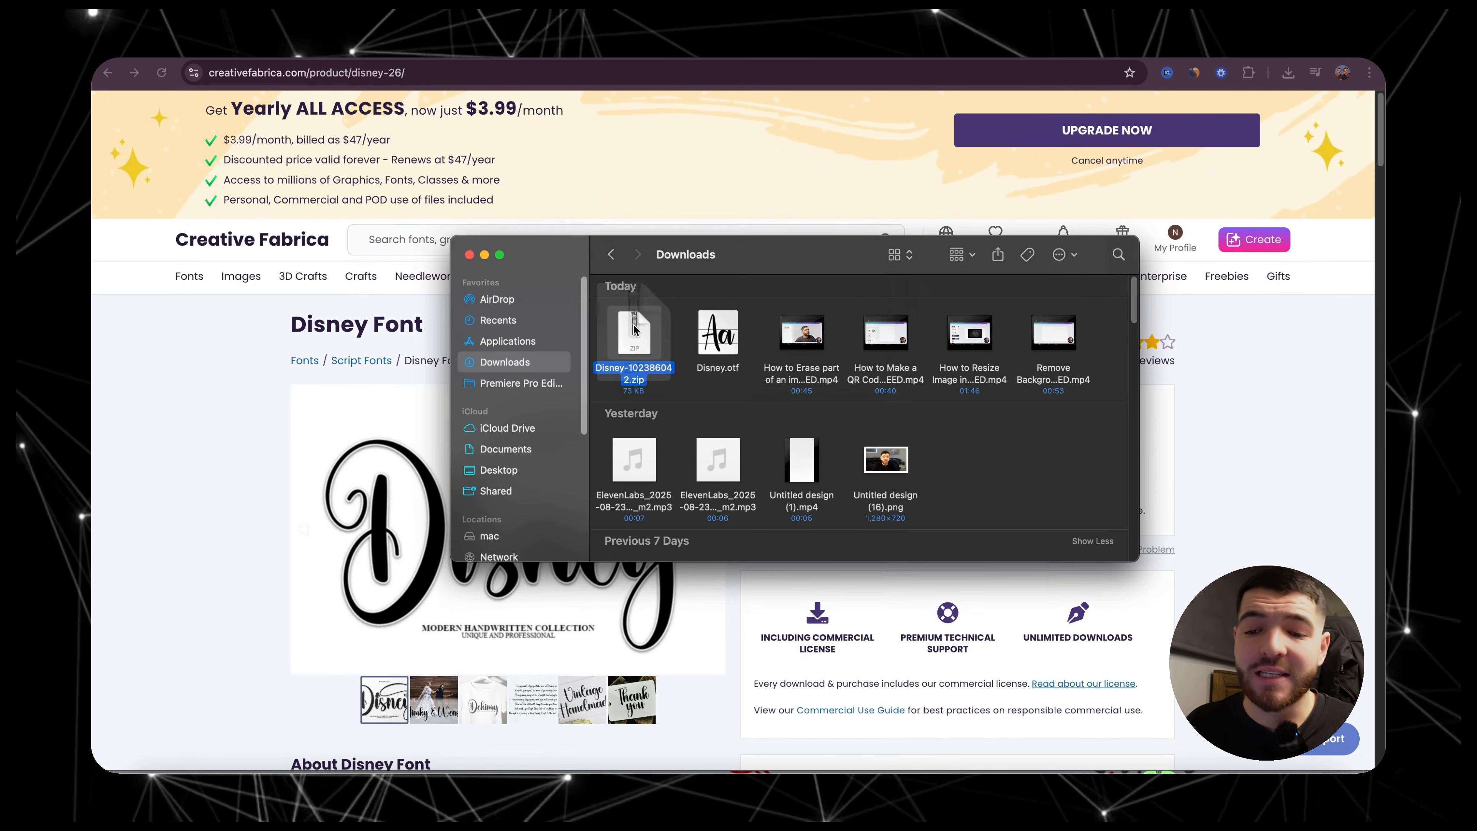
pyautogui.doubleClick(634, 329)
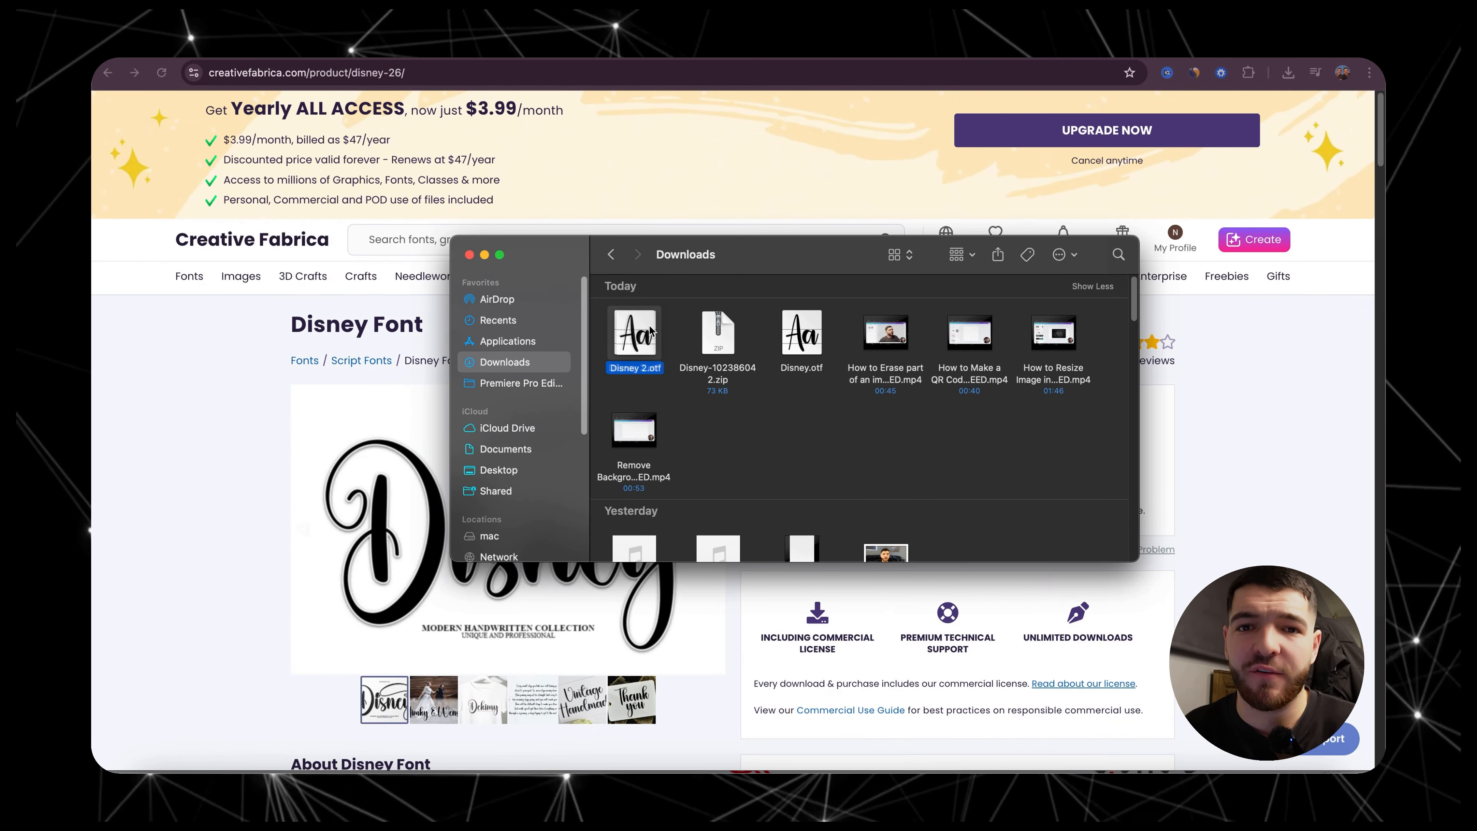
pyautogui.click(638, 393)
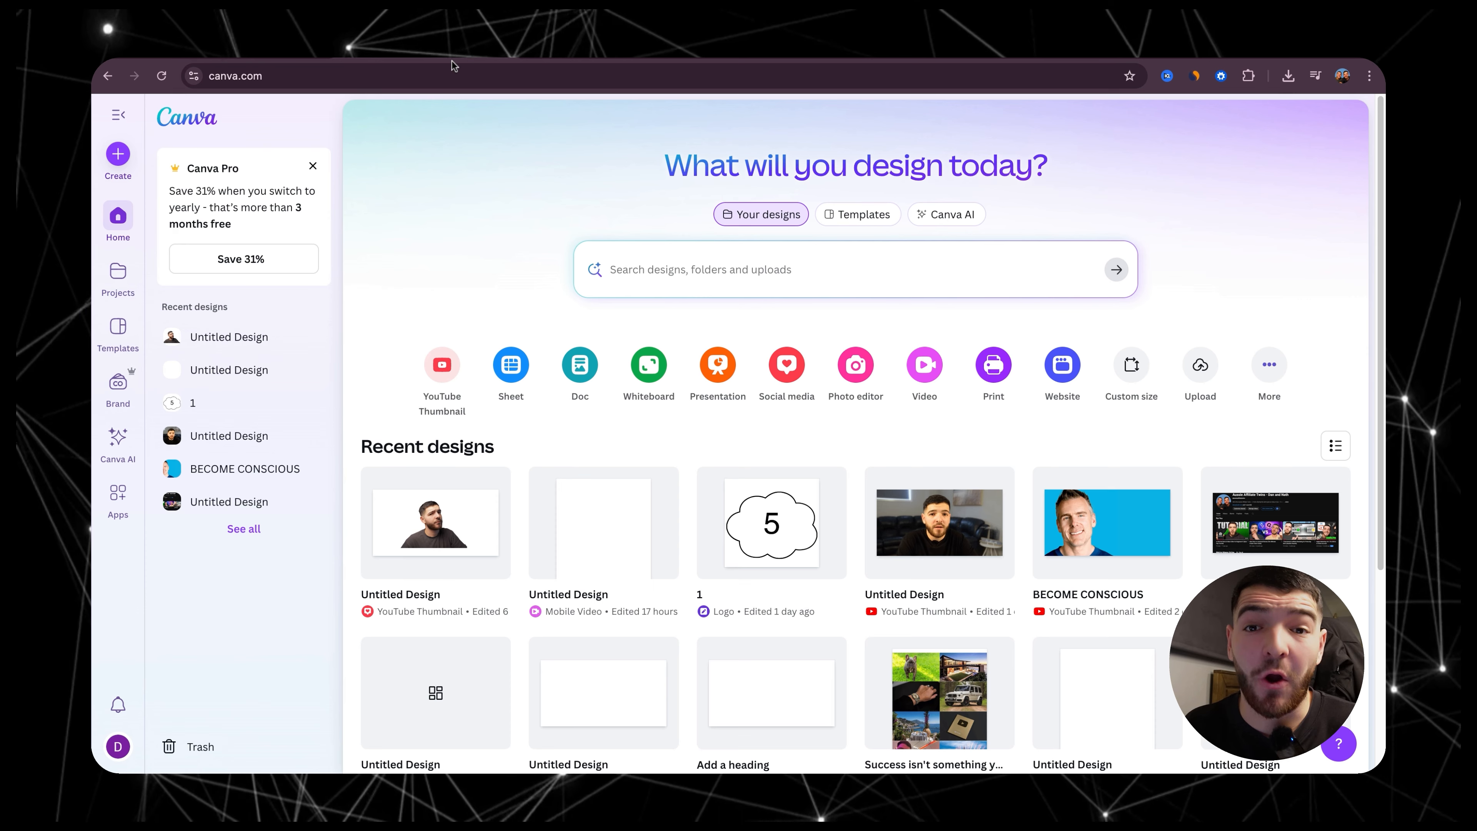
# Step: Switch to Canva and create a new Brand Kit named "Disney Font"
pyautogui.click(119, 384)
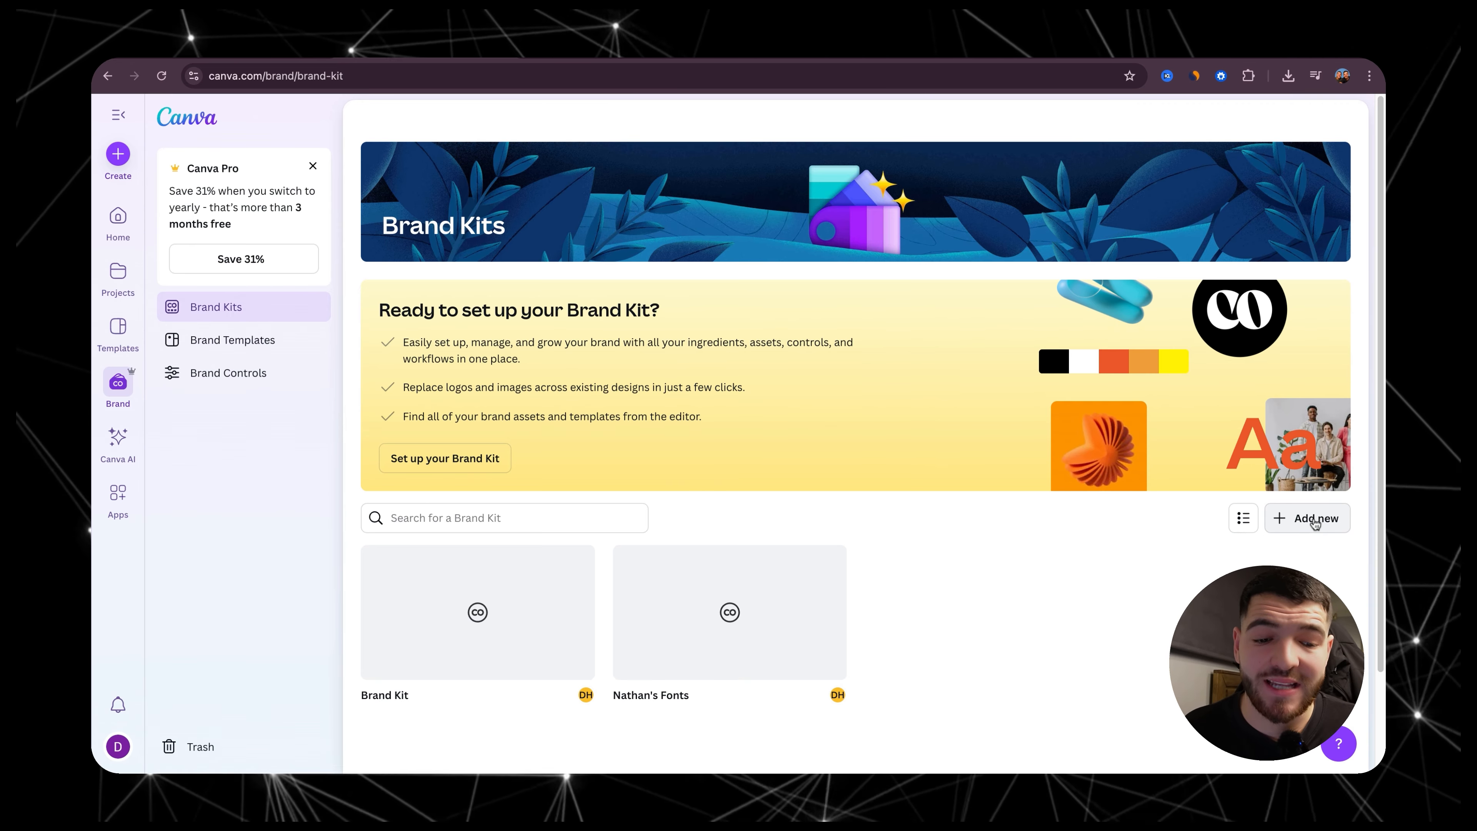
pyautogui.click(1301, 518)
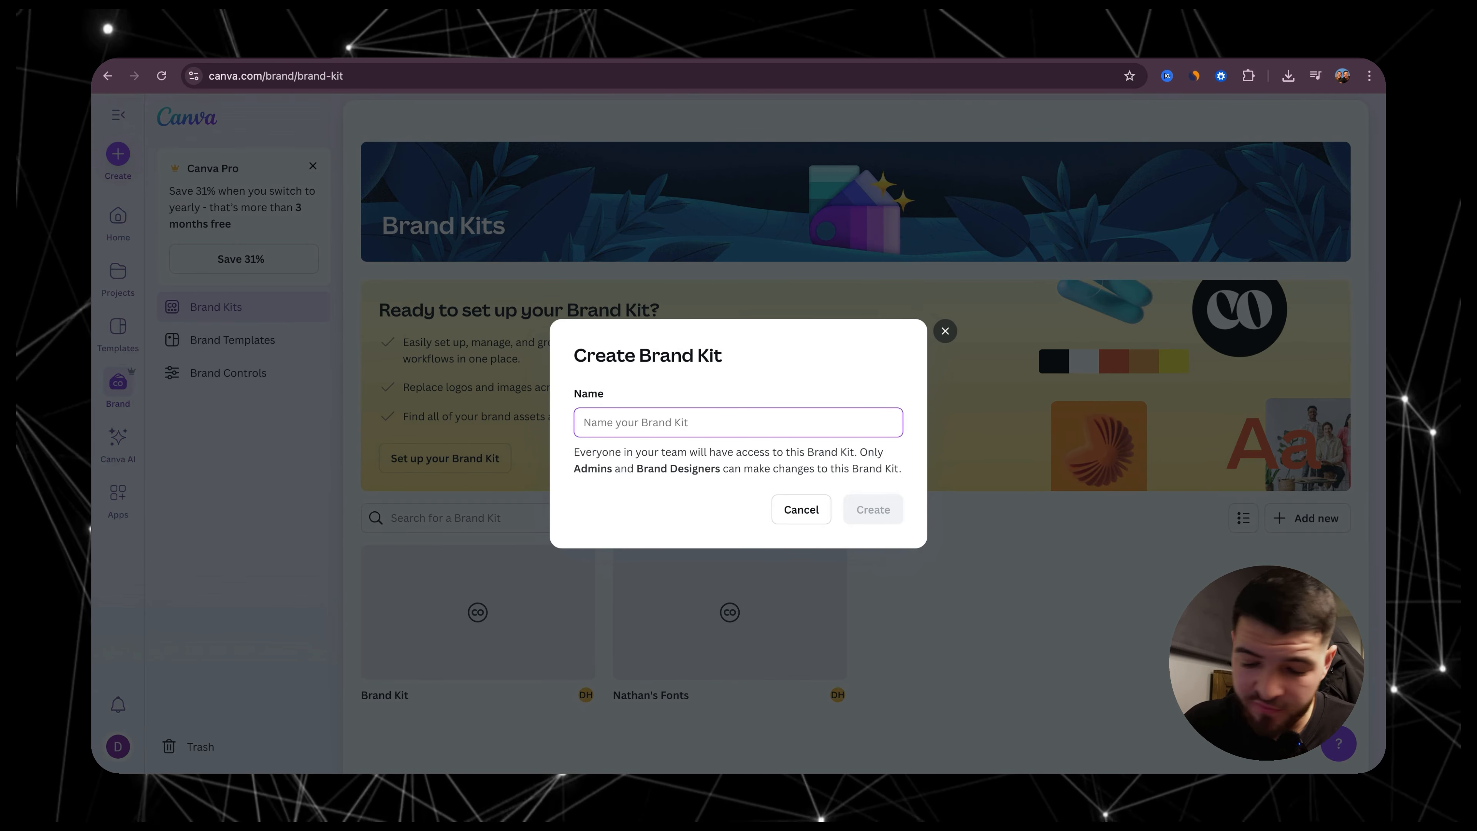
pyautogui.write('Disney Font')
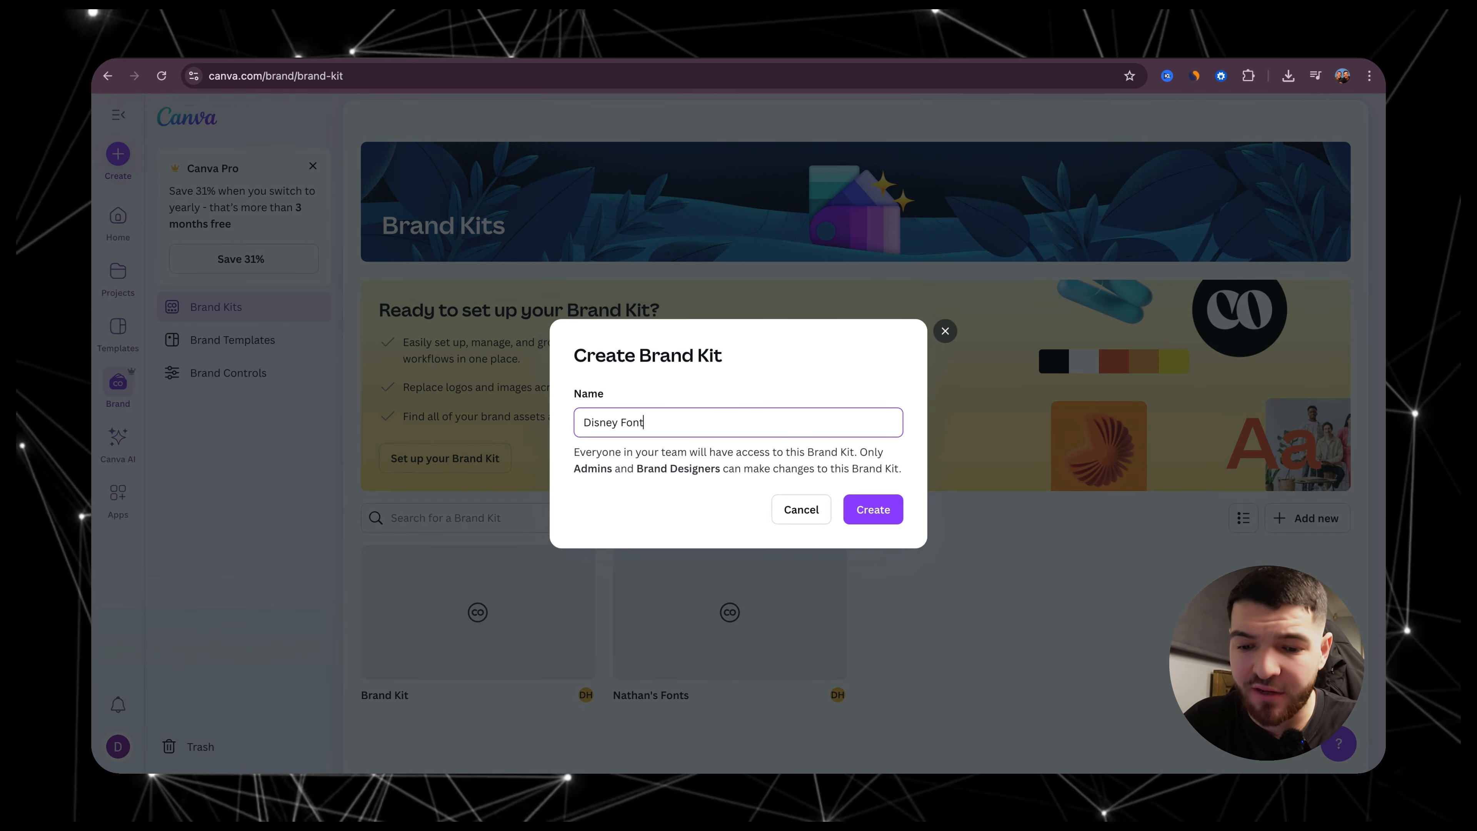
pyautogui.click(871, 510)
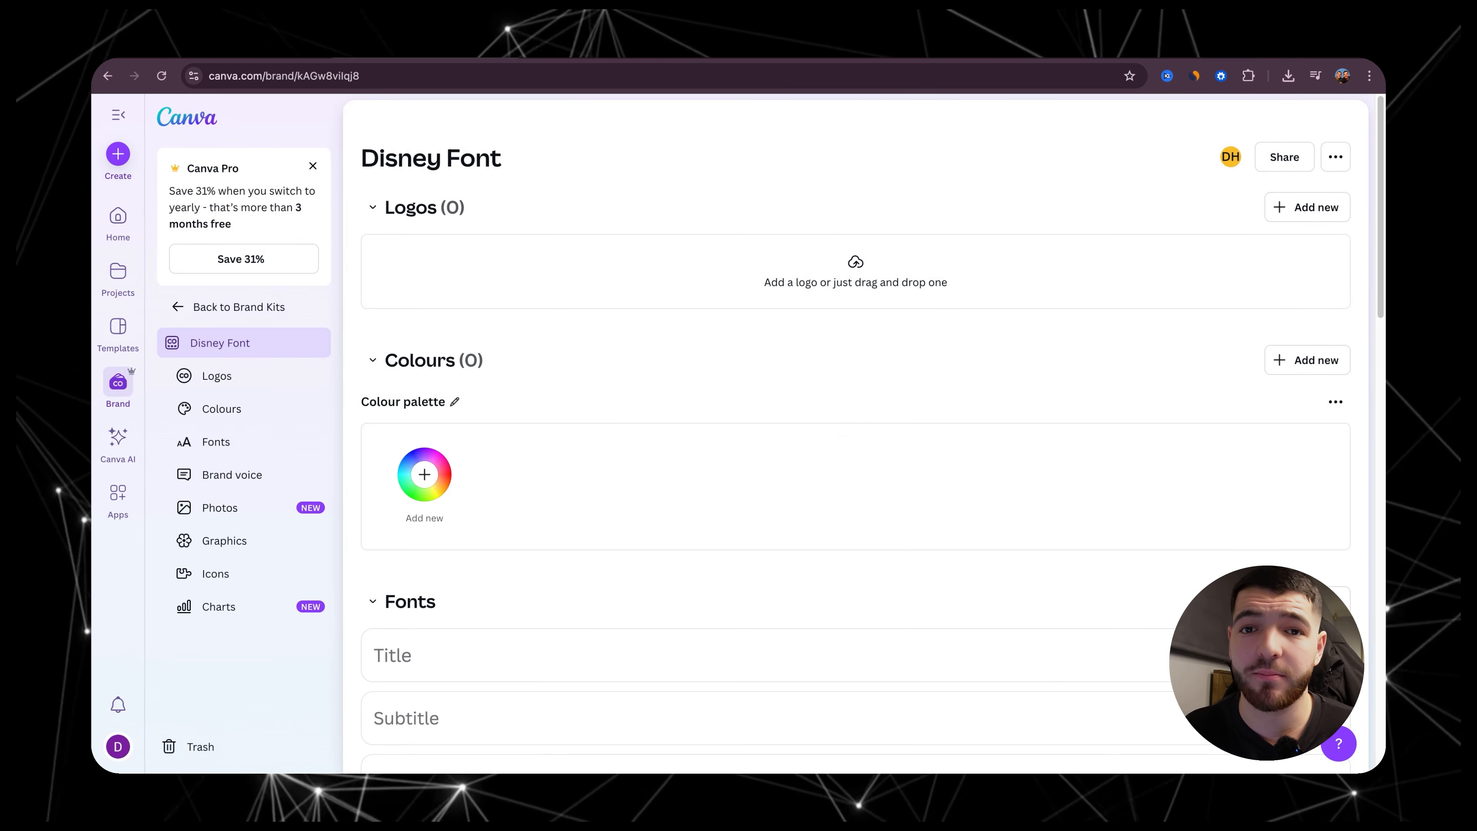
# Step: Upload Disney.otf as a custom font to the Disney Font Brand Kit, acknowledging the right to use it
pyautogui.scroll(-3, 870, 317)
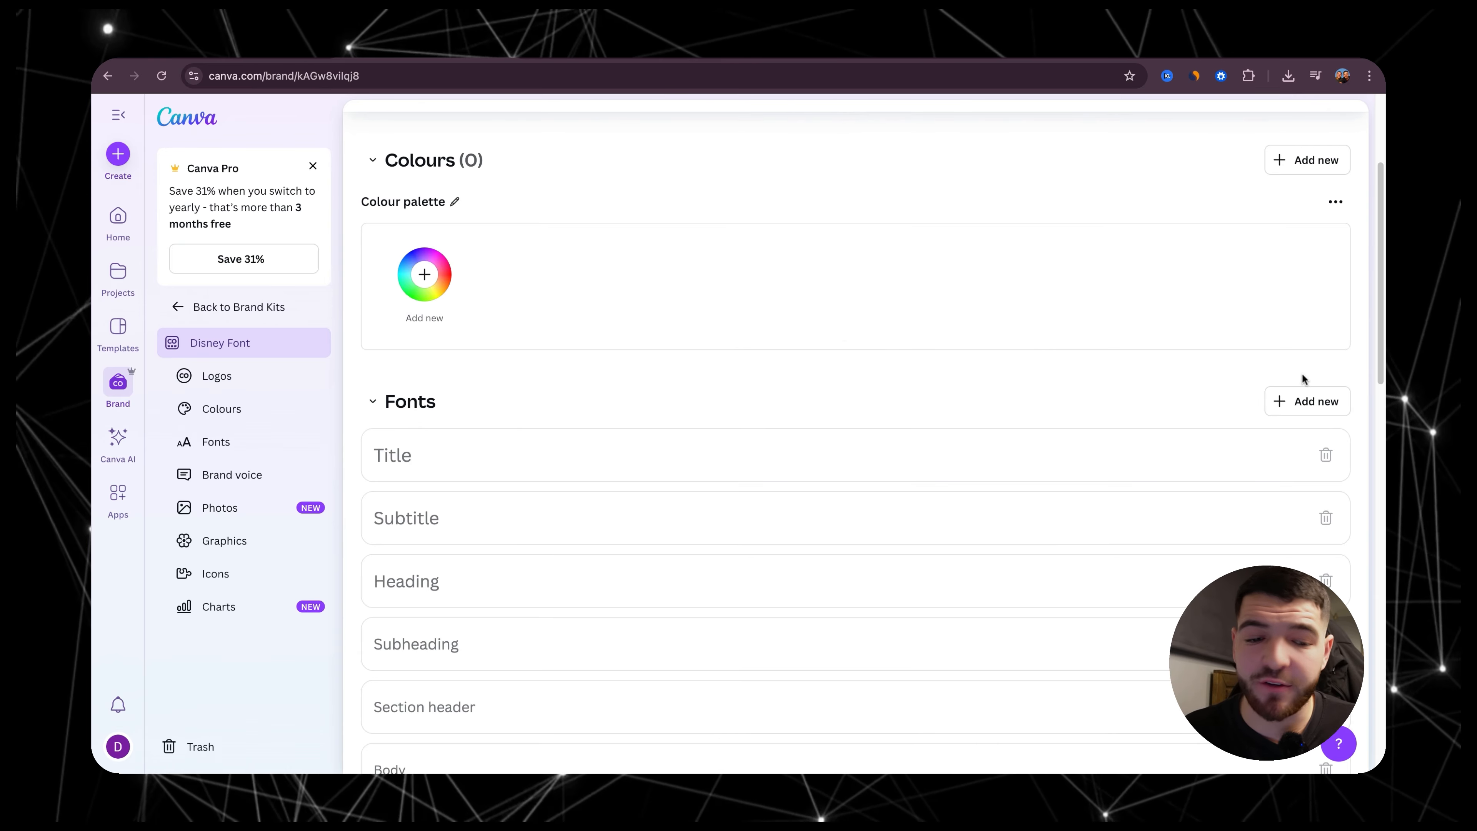
pyautogui.click(1293, 402)
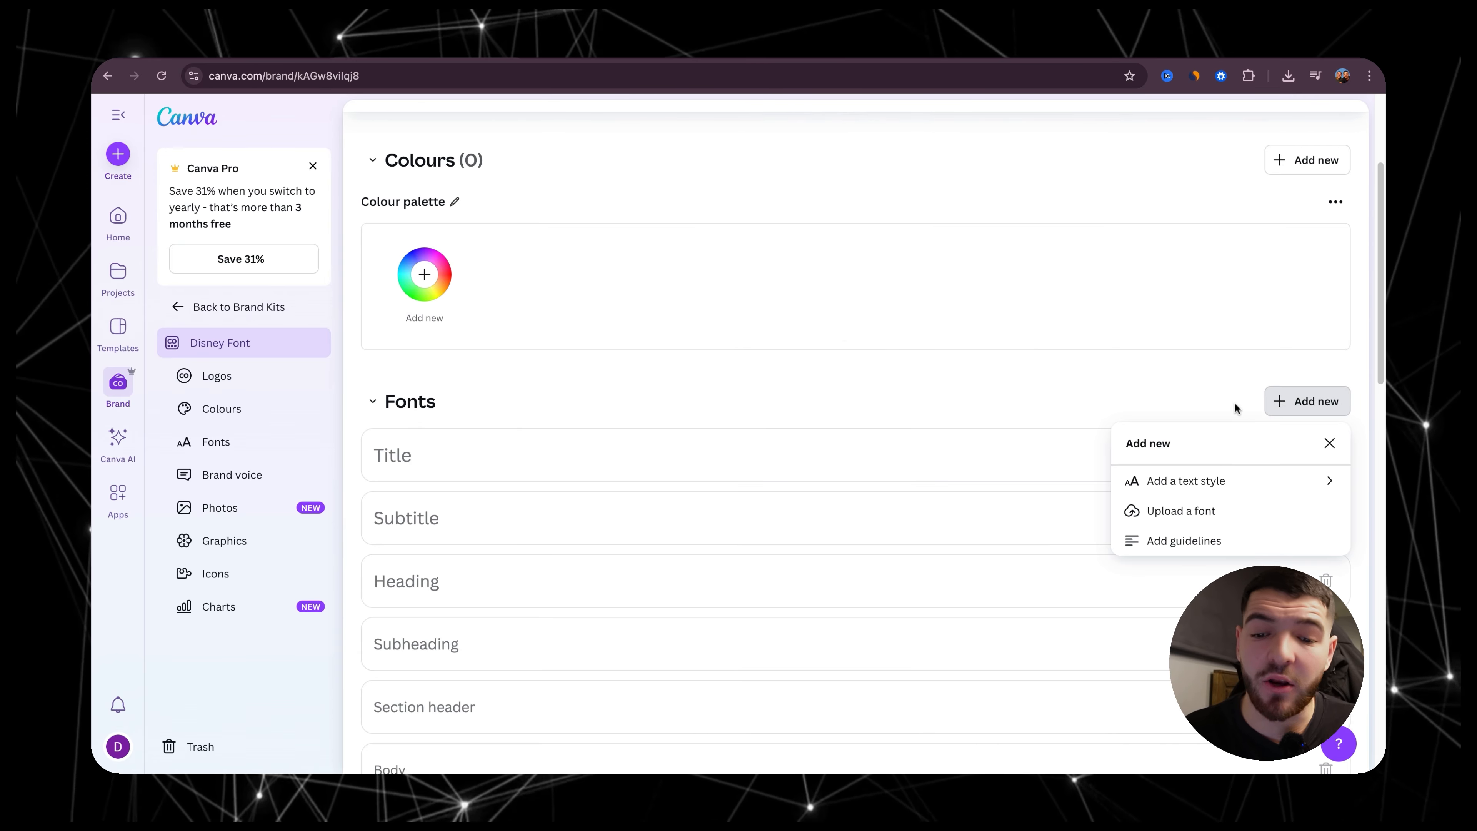
pyautogui.click(1196, 512)
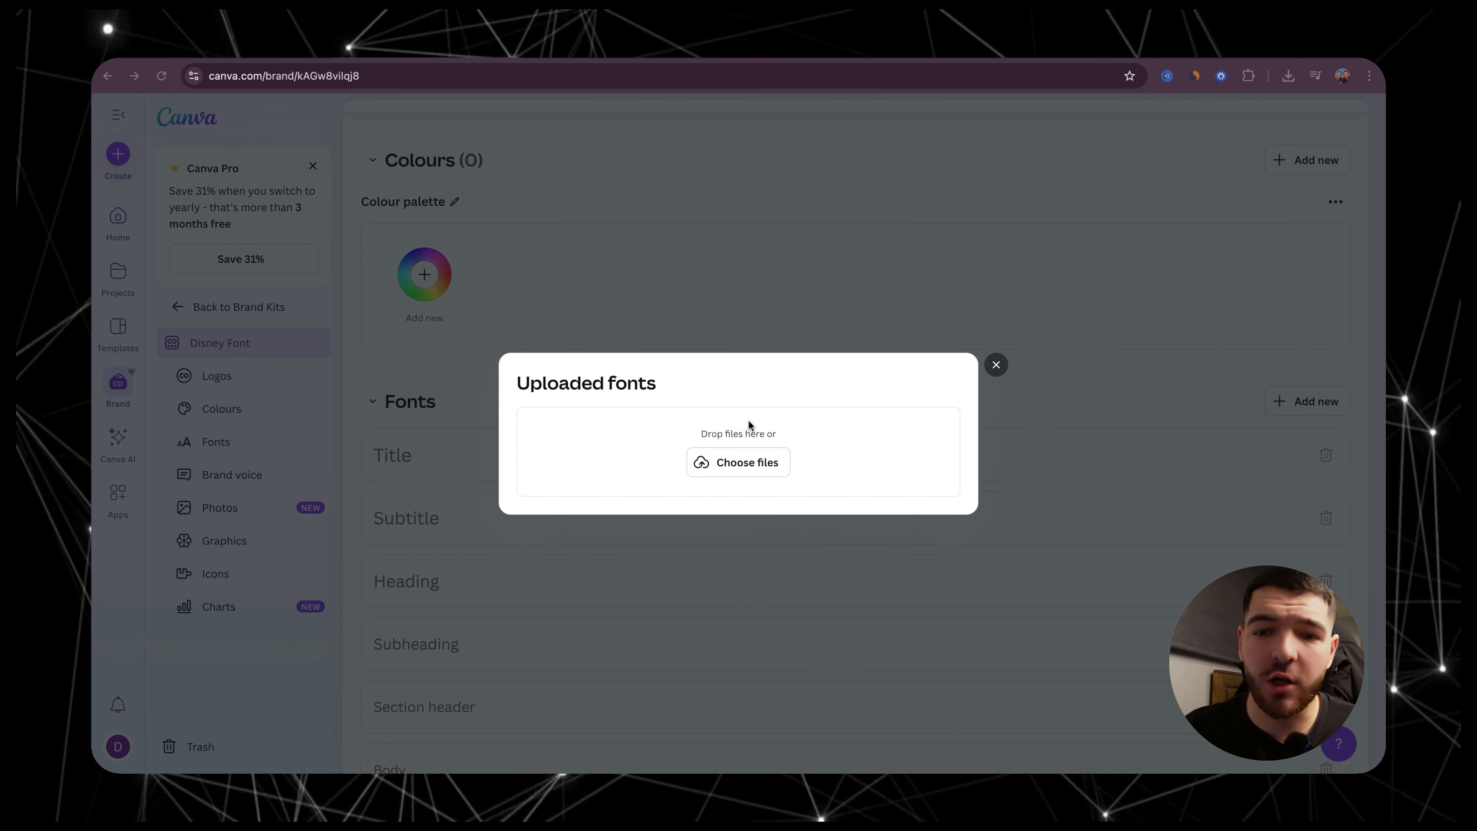
pyautogui.doubleClick(586, 381)
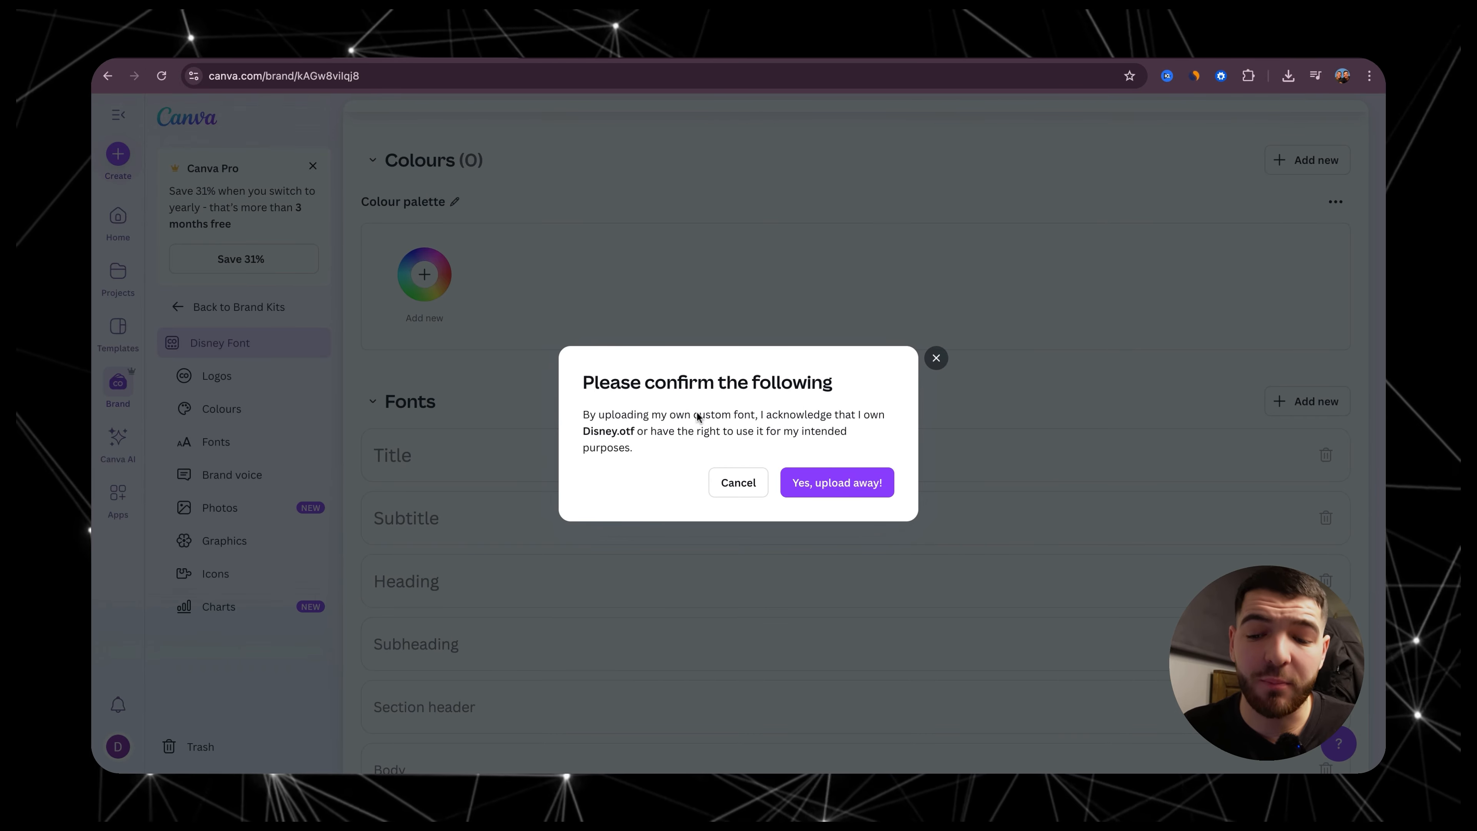
pyautogui.click(826, 482)
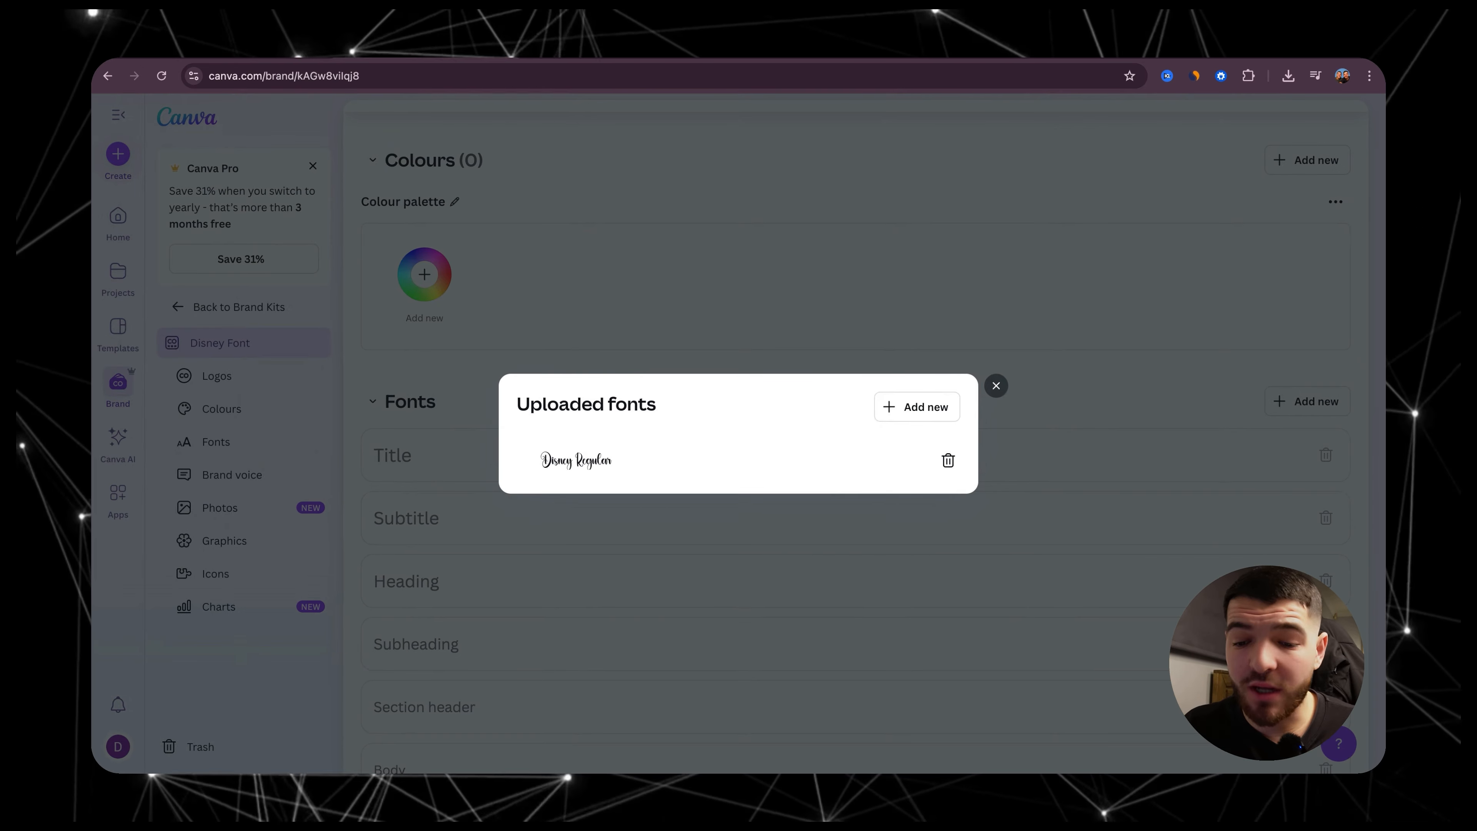
pyautogui.click(996, 386)
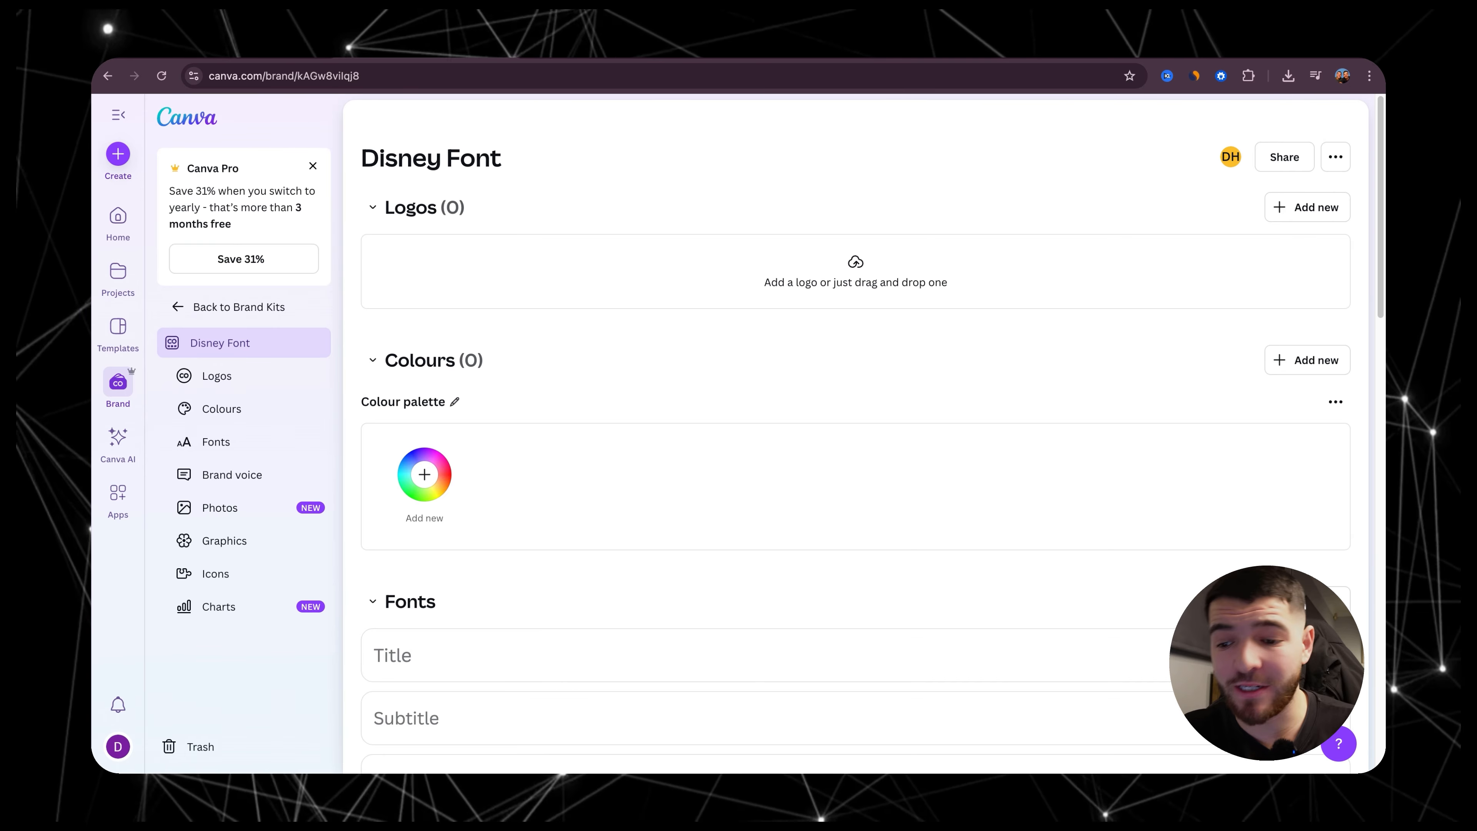
pyautogui.scroll(-10, 855, 436)
pyautogui.scroll(-2, 437, 446)
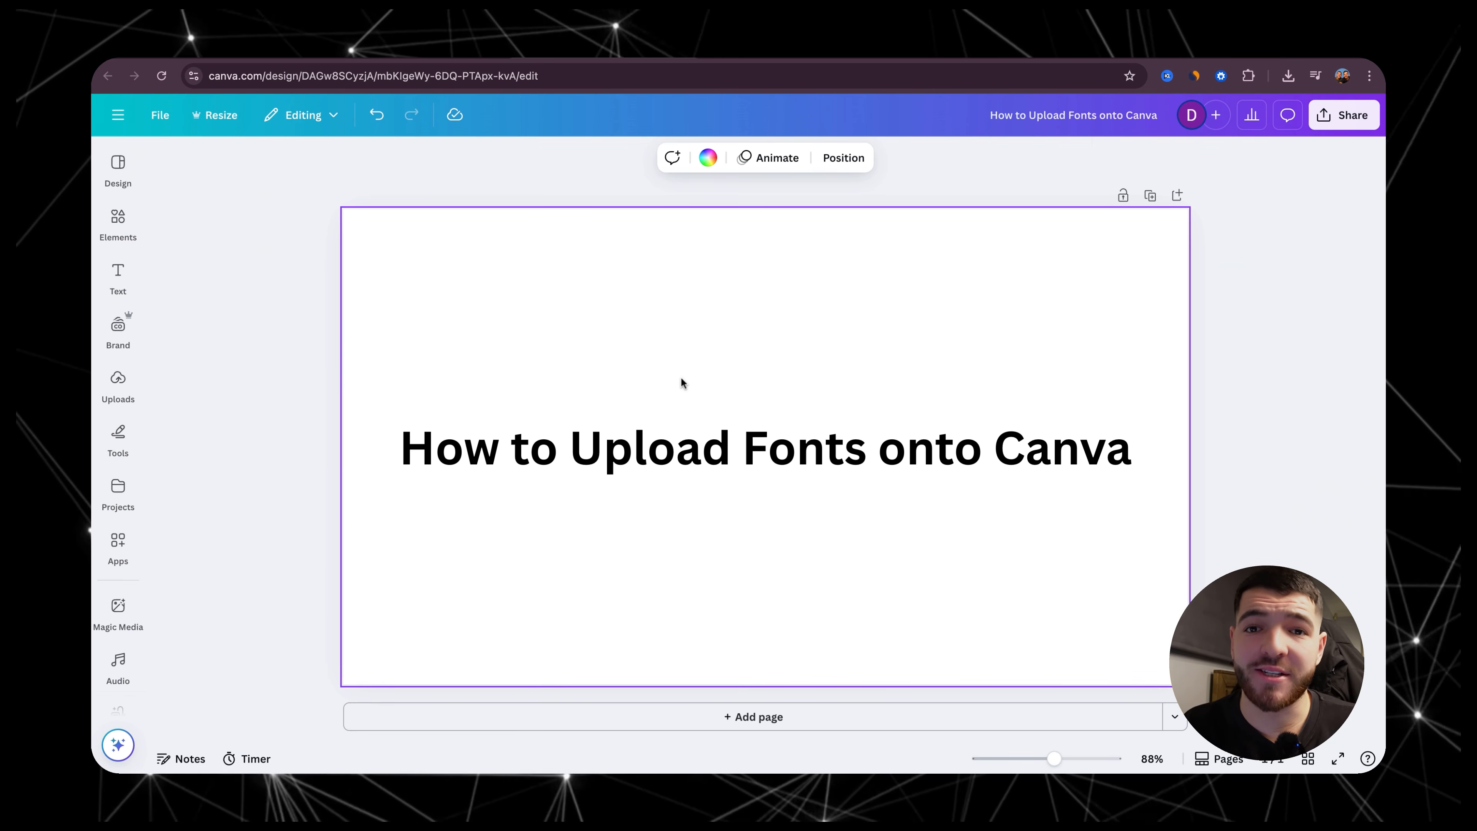
pyautogui.click(686, 448)
pyautogui.click(118, 270)
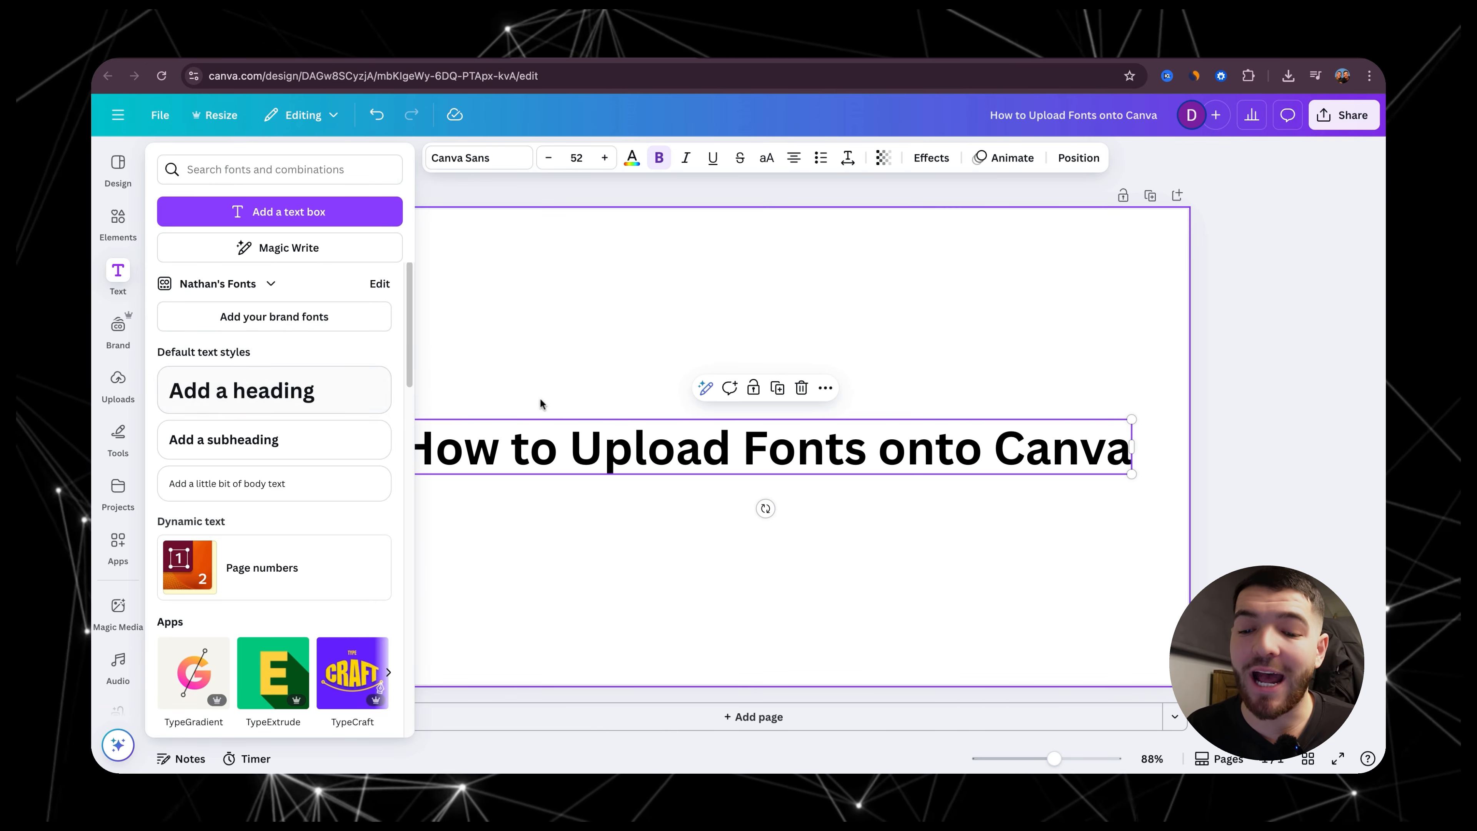
pyautogui.click(631, 389)
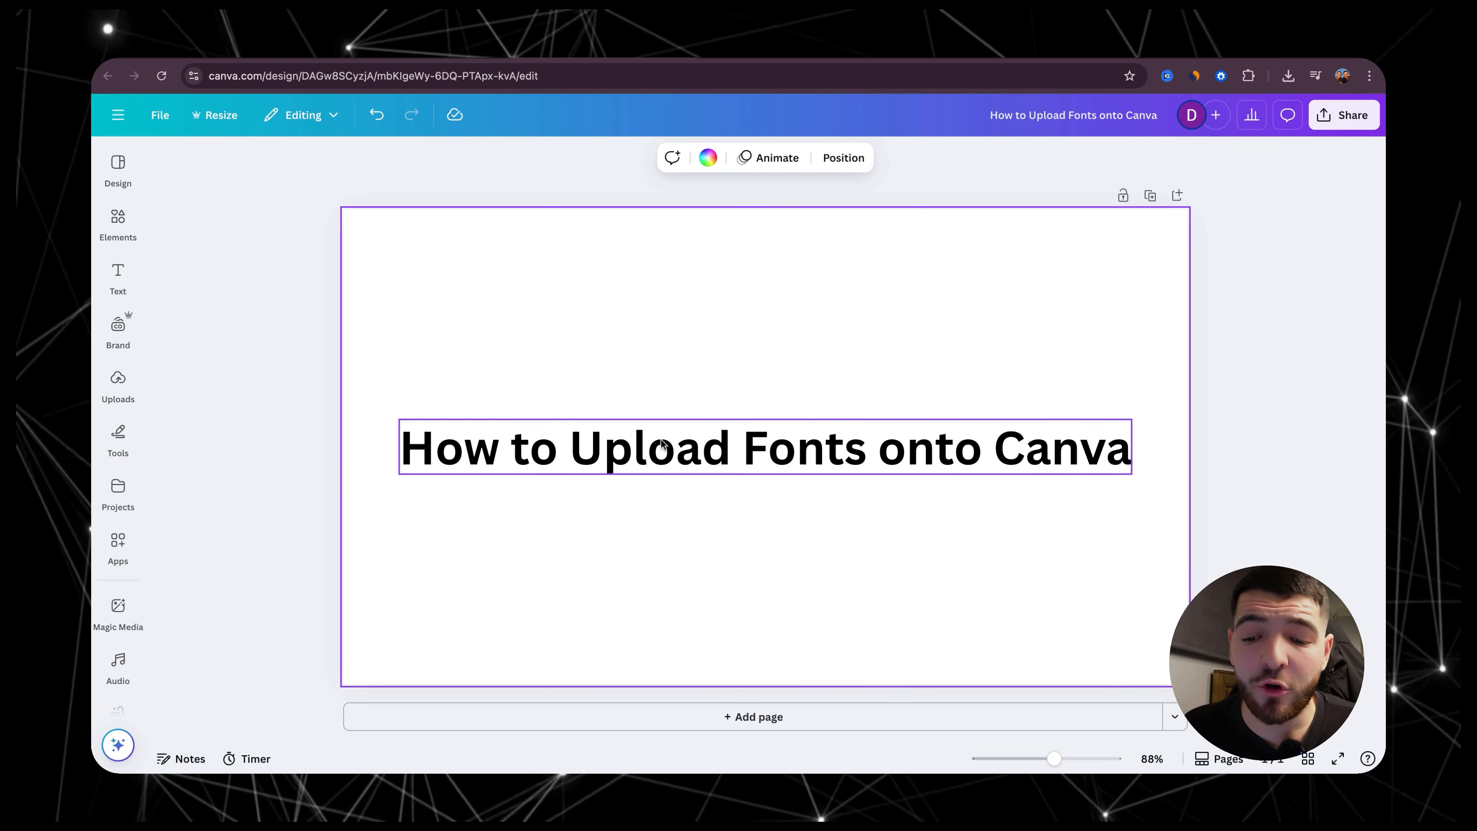
# Step: Select the "How to Upload Fonts onto Canva" heading and choose the Disney Font Brand Kit as the source of its brand fonts
pyautogui.click(637, 445)
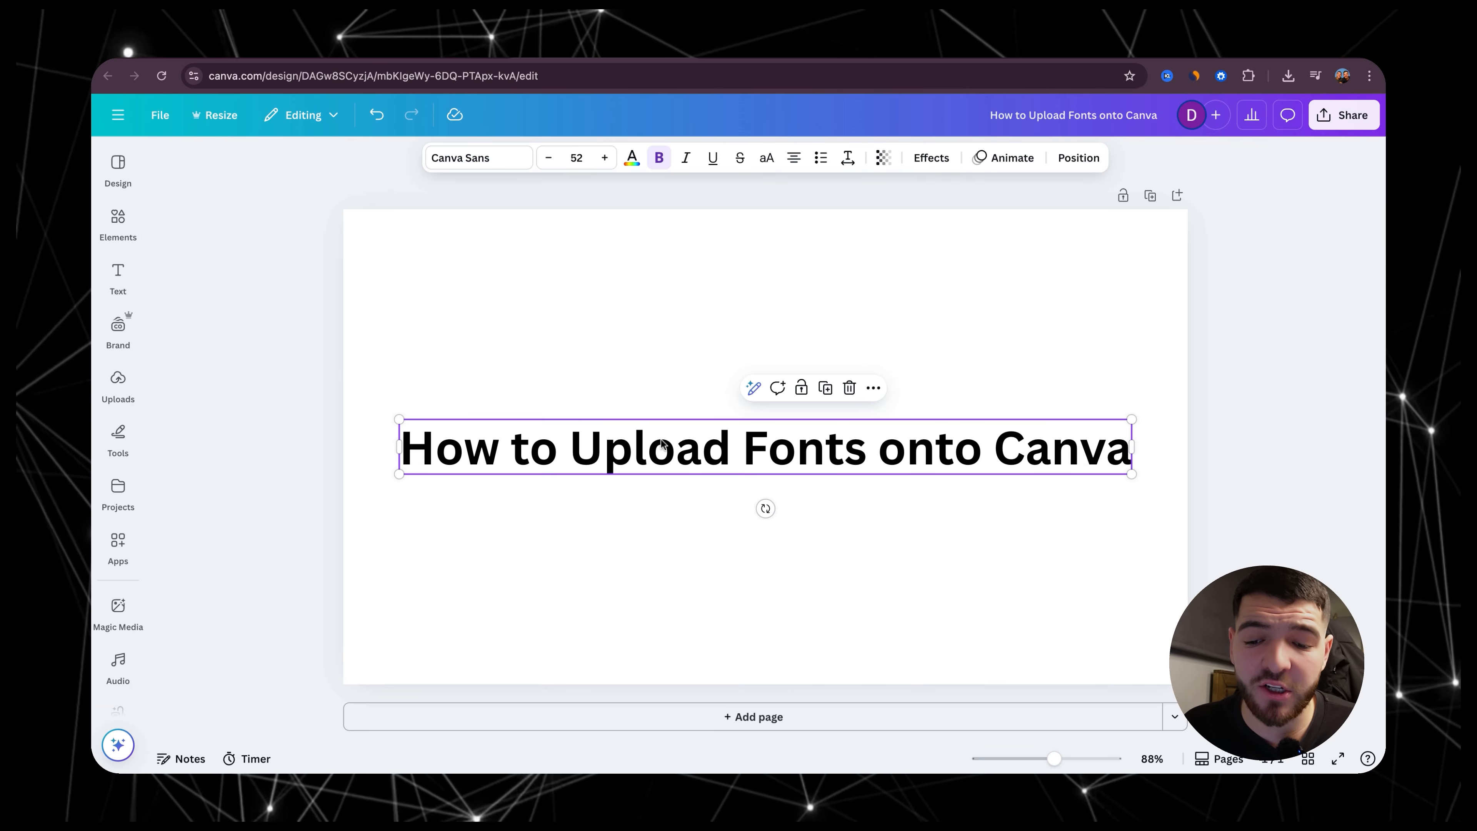
pyautogui.click(456, 160)
pyautogui.scroll(2, 293, 384)
pyautogui.scroll(2, 290, 378)
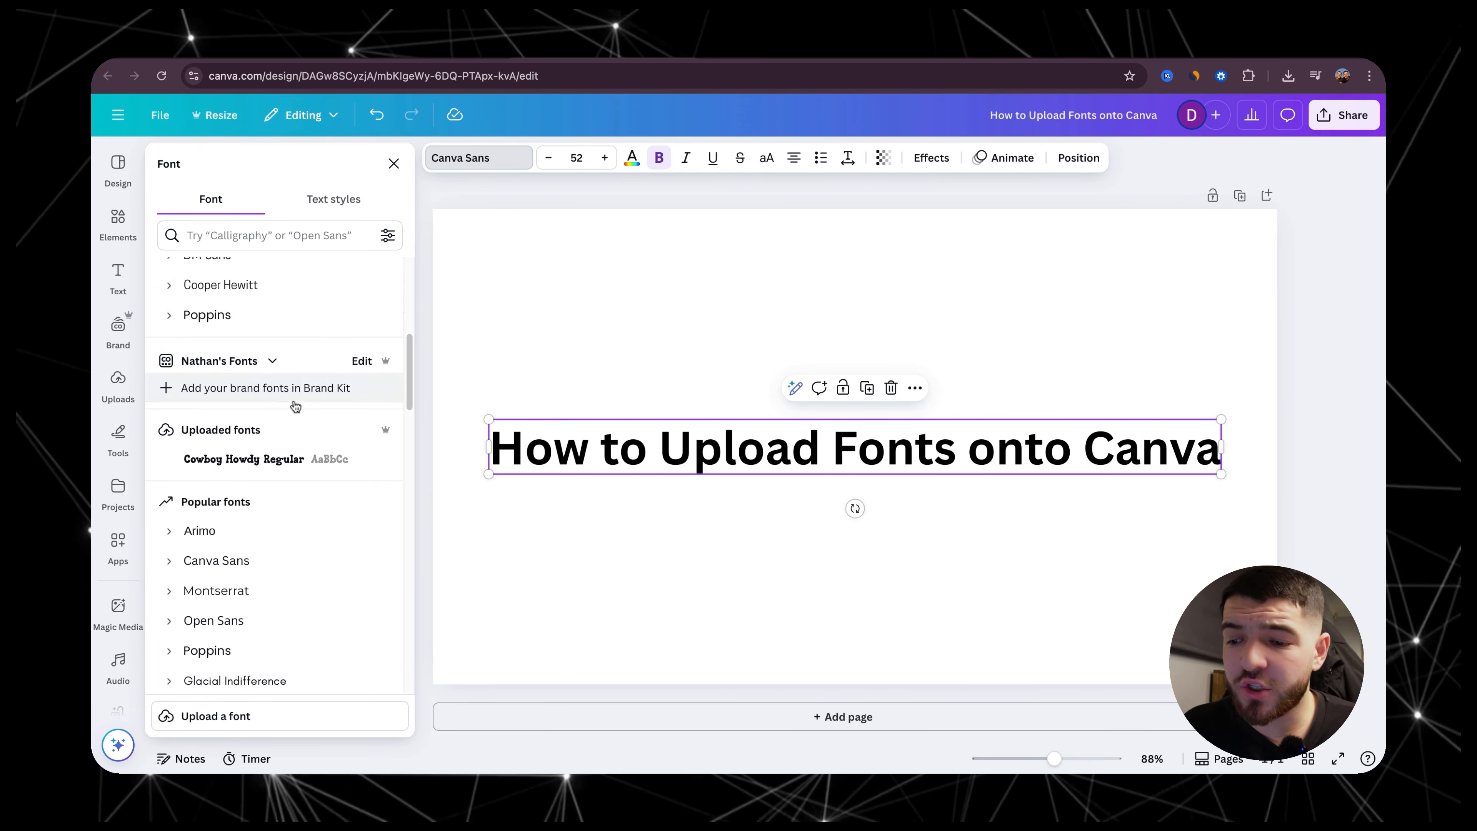
pyautogui.click(271, 362)
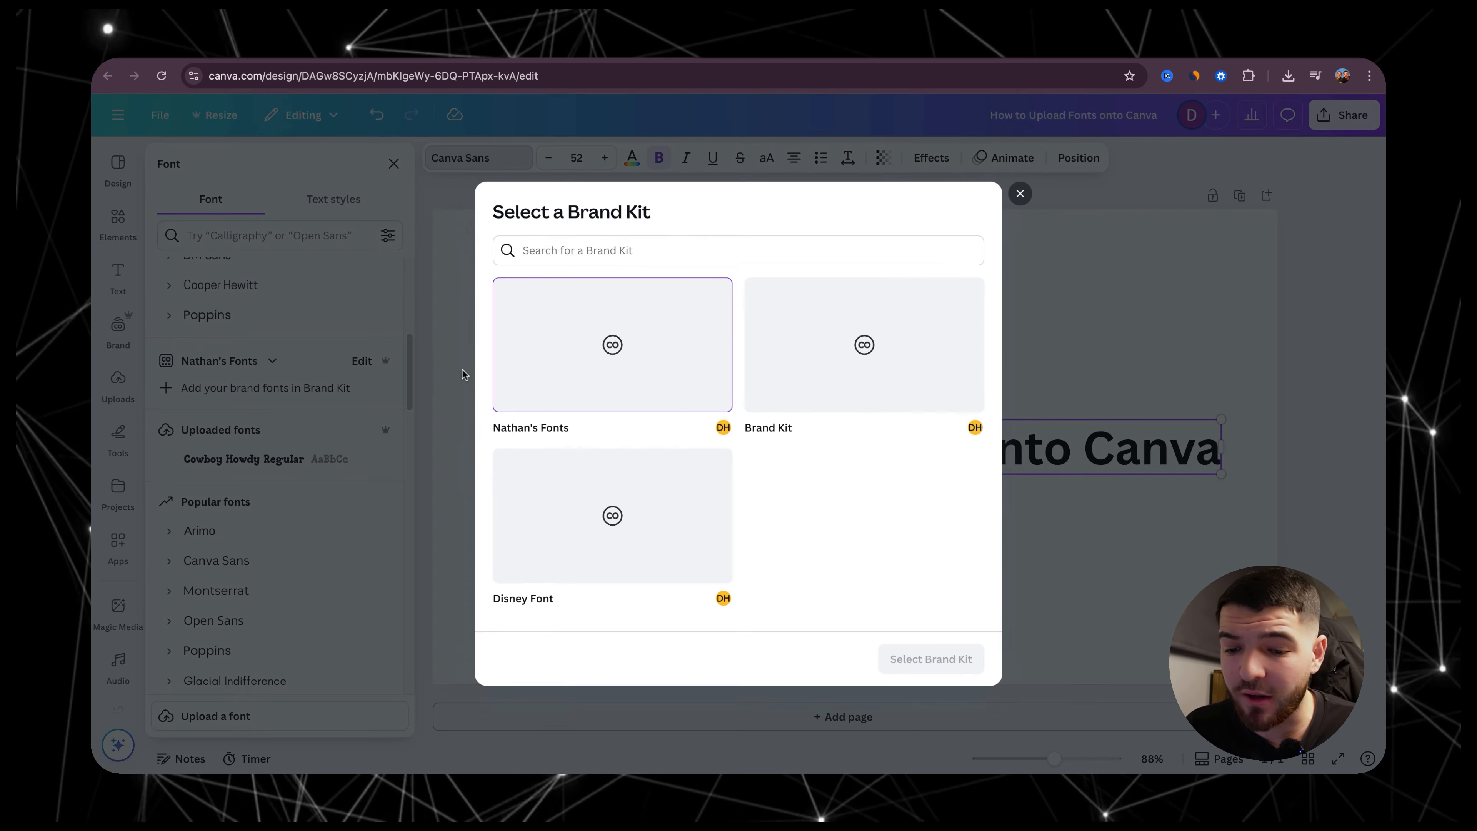
pyautogui.click(660, 548)
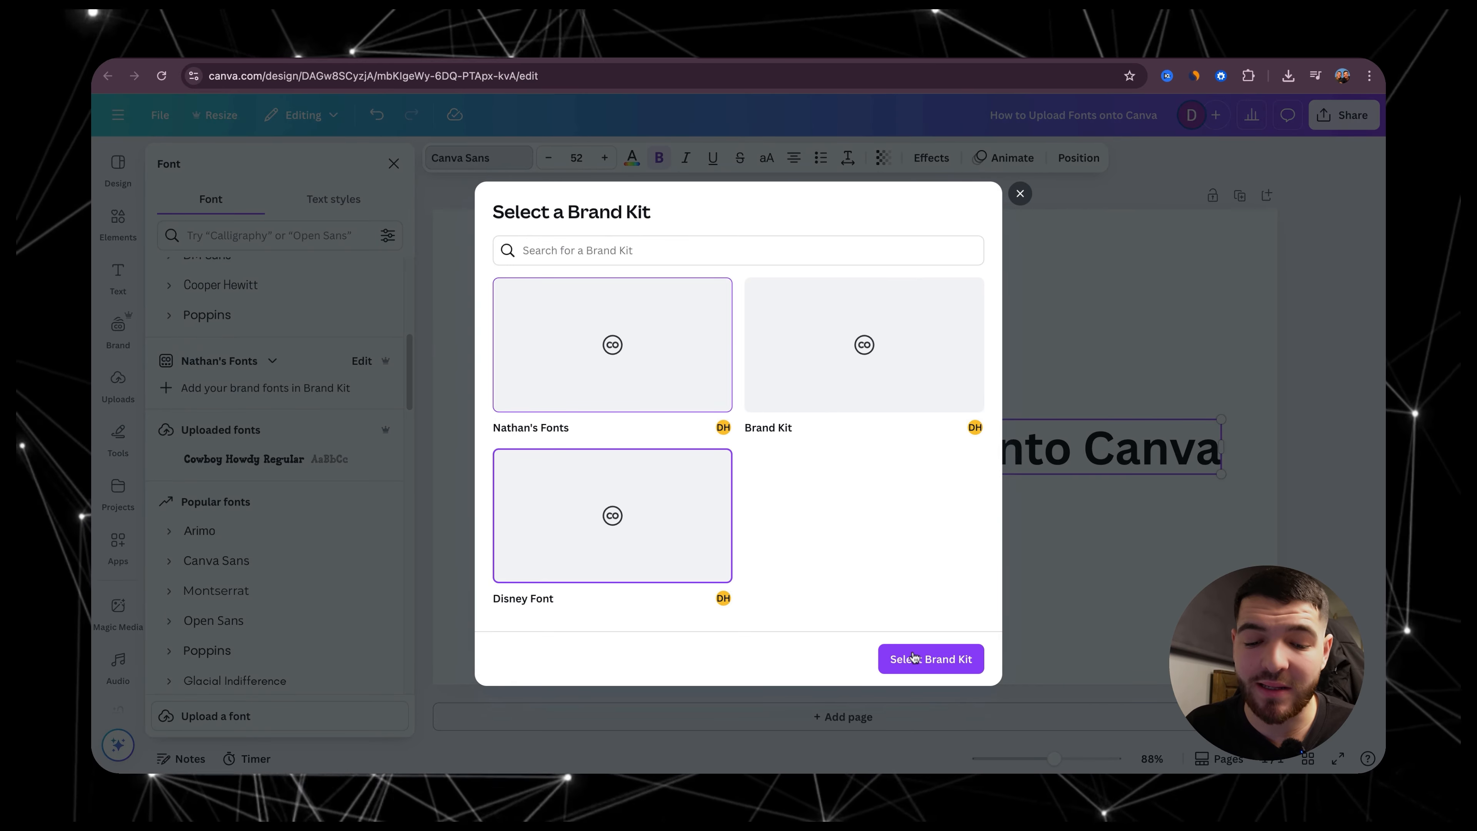
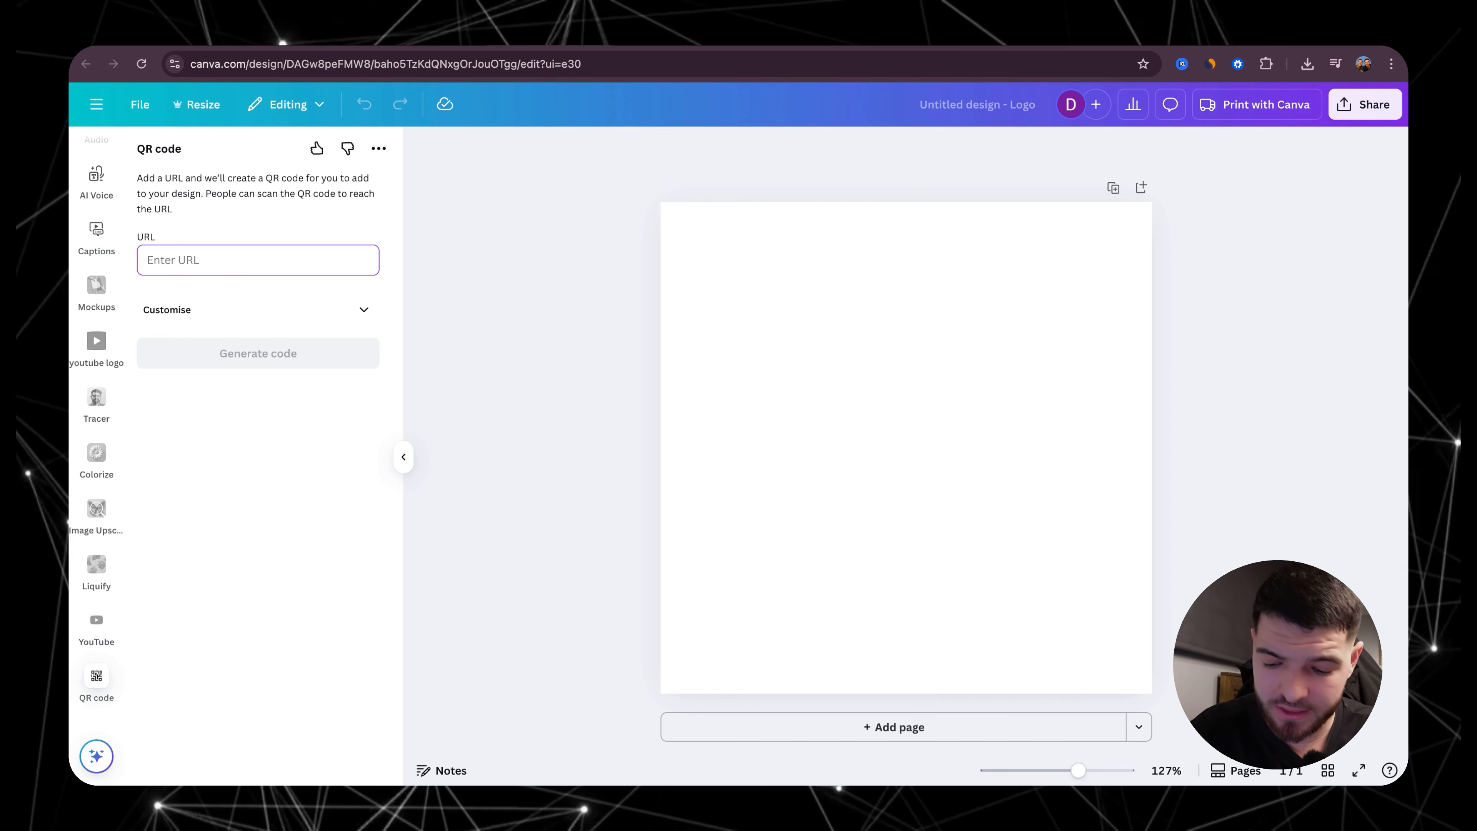
pyautogui.write('https://www.youtube.com/@aussieaffiliatetwins')
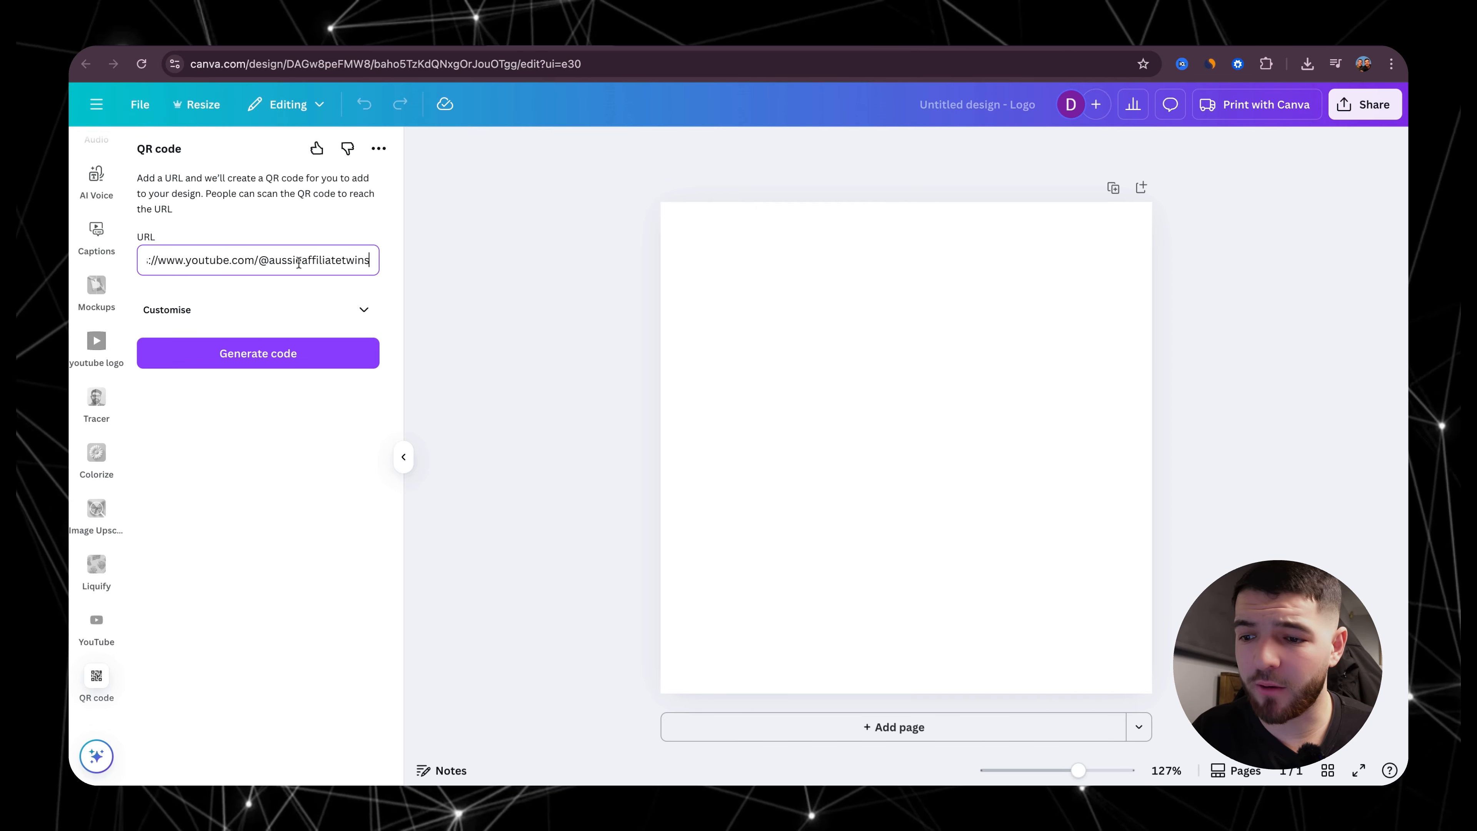
pyautogui.click(285, 366)
pyautogui.click(763, 420)
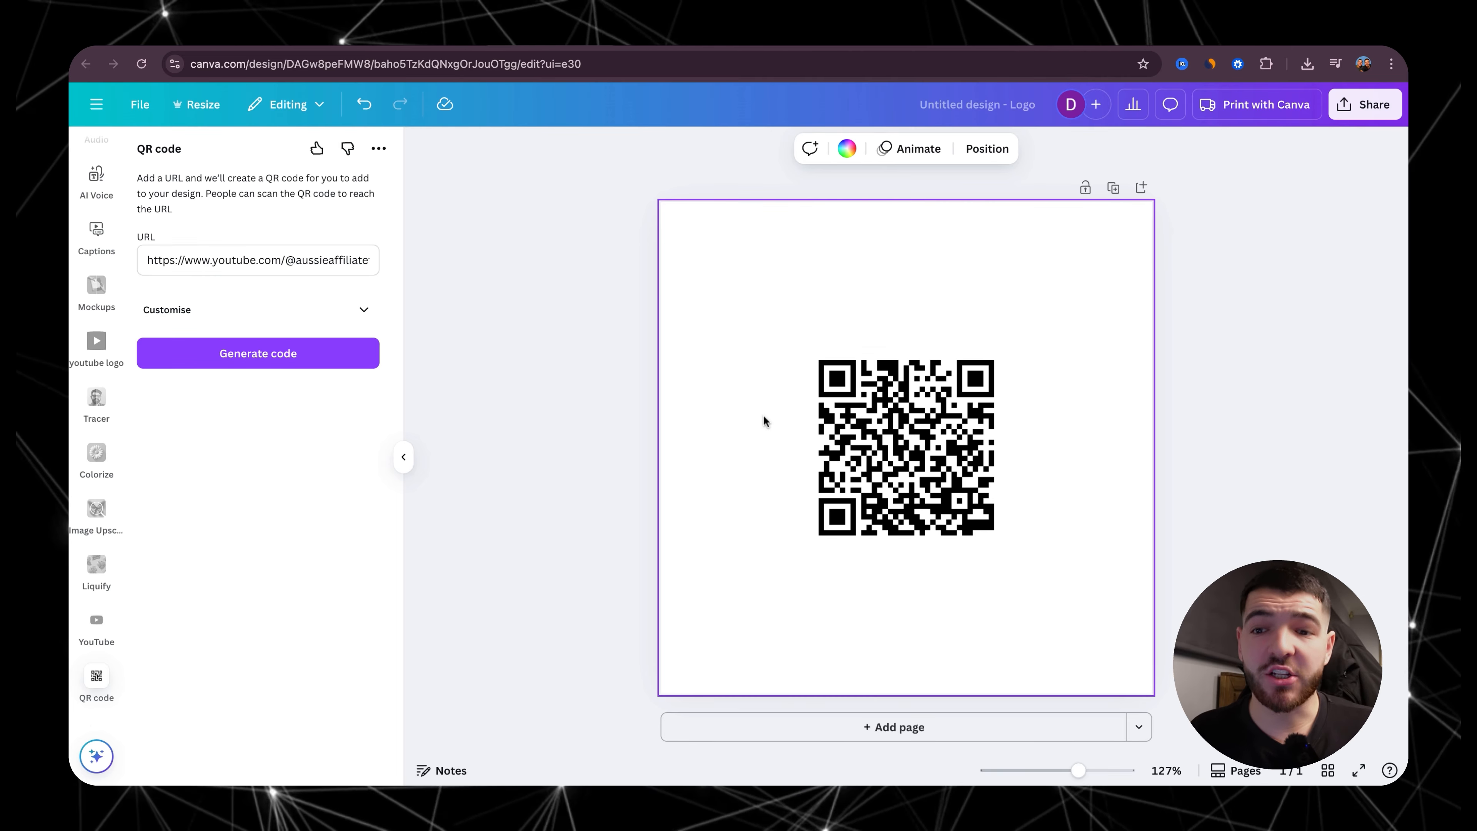
pyautogui.moveTo(922, 456)
pyautogui.mouseDown()
pyautogui.moveTo(813, 293)
pyautogui.moveTo(781, 310)
pyautogui.mouseUp()
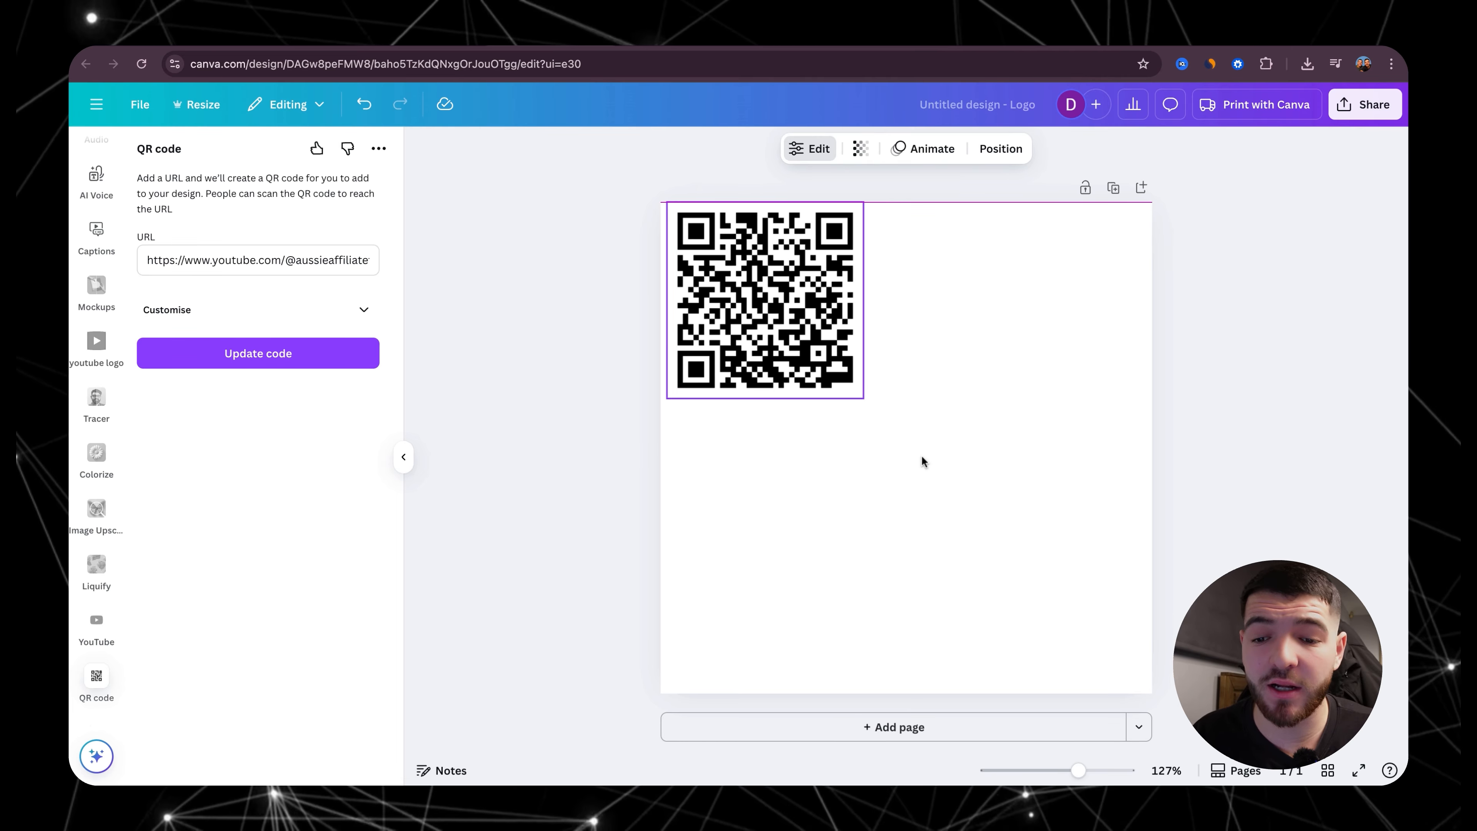
pyautogui.moveTo(864, 398); pyautogui.dragTo(1152, 693)
pyautogui.click(1174, 528)
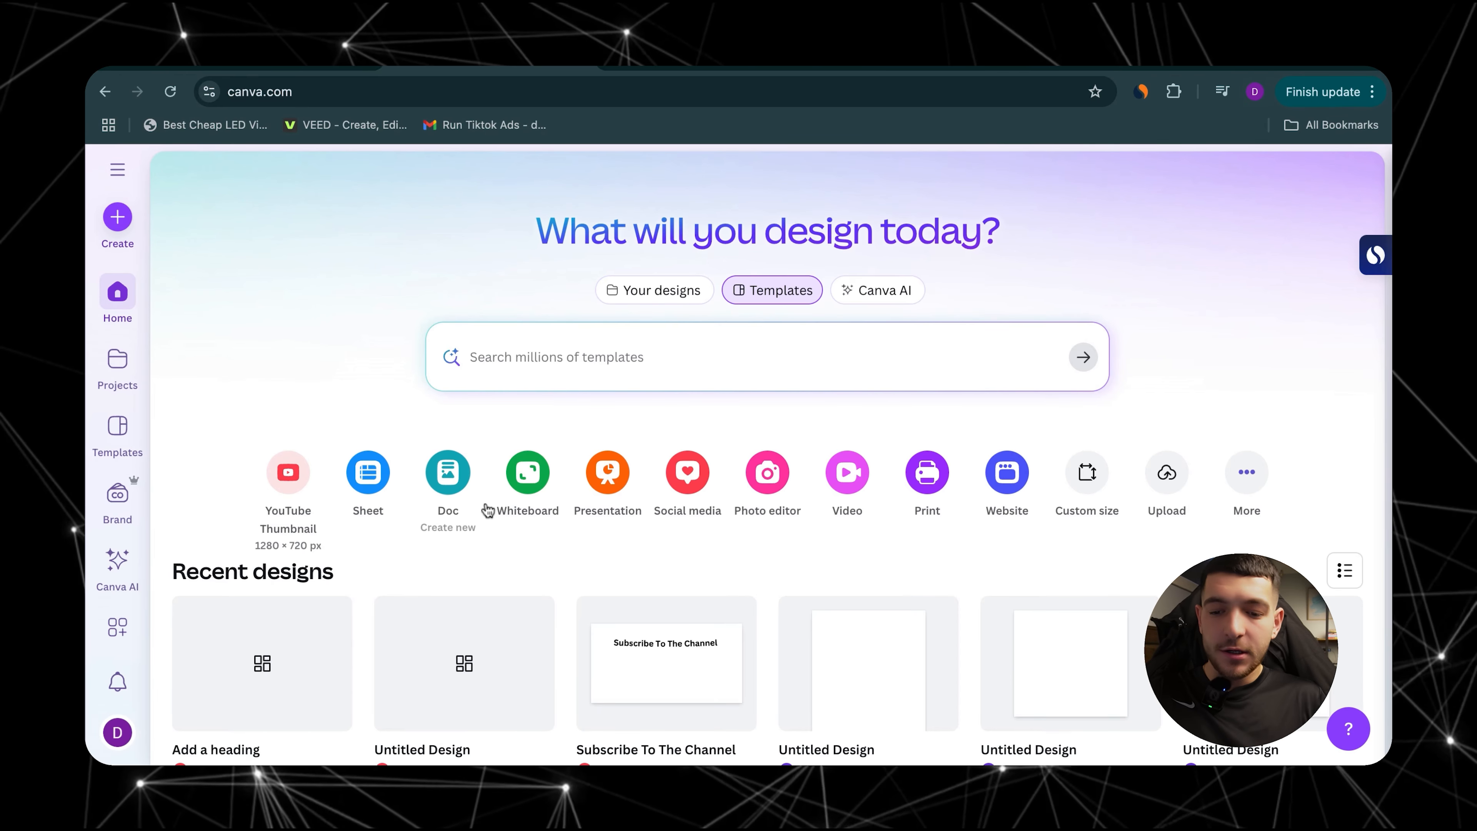
# Step: Create a blank presentation, give its background the default purple-to-turquoise gradient and open that gradient for editing
pyautogui.click(609, 469)
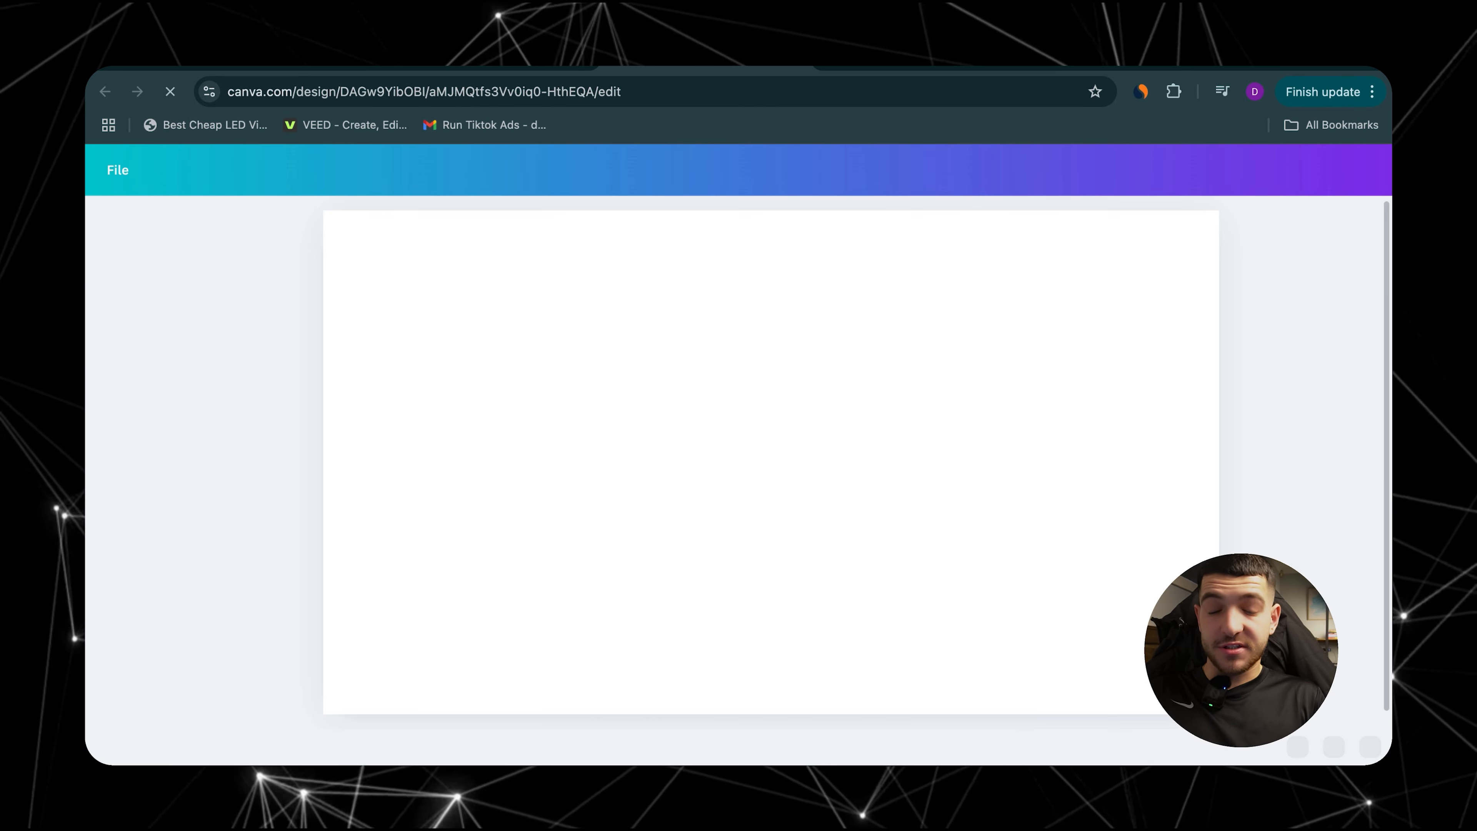
pyautogui.click(551, 452)
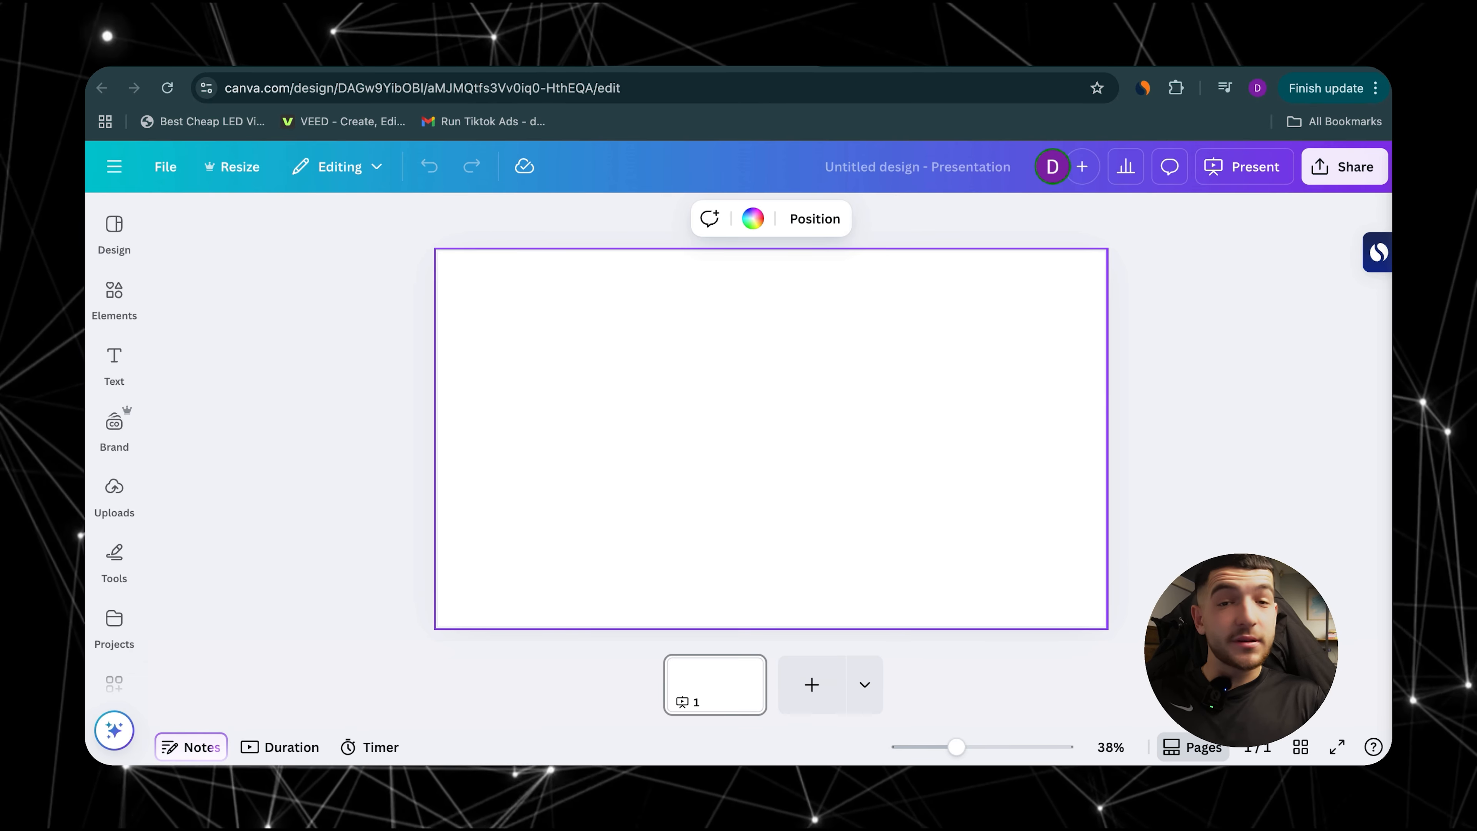
pyautogui.click(752, 220)
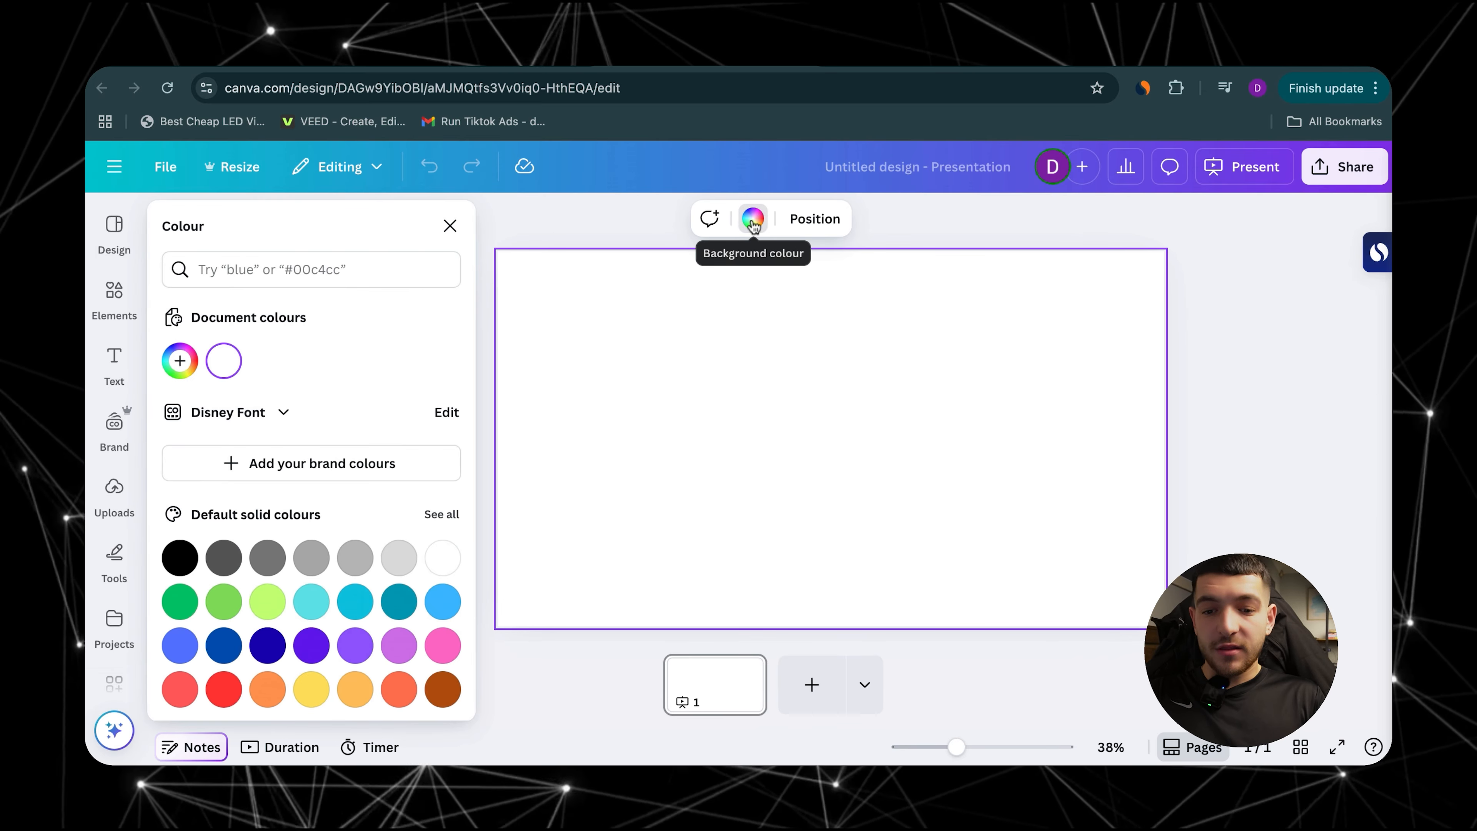
pyautogui.scroll(-4, 311, 523)
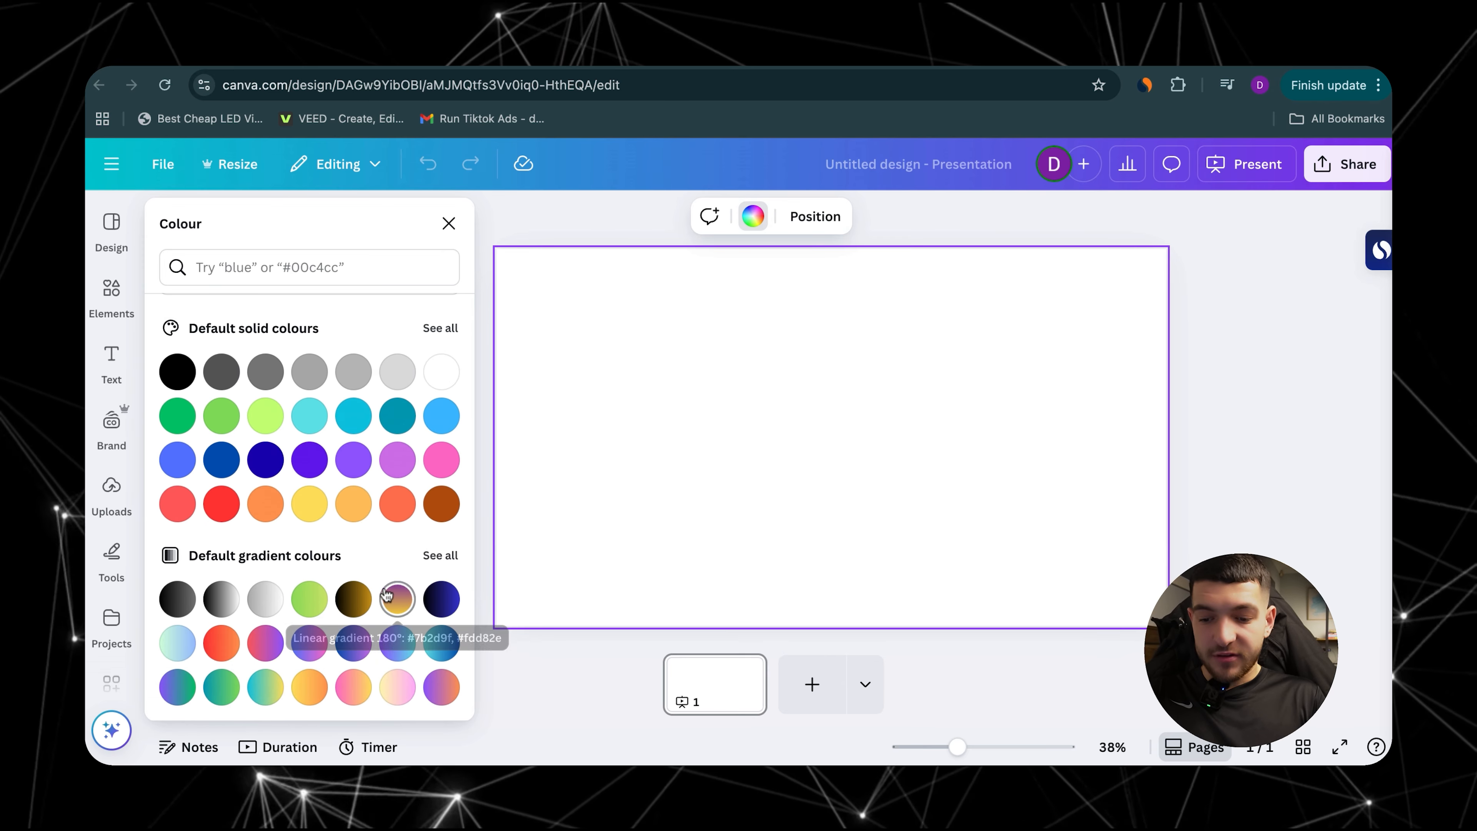
pyautogui.click(399, 643)
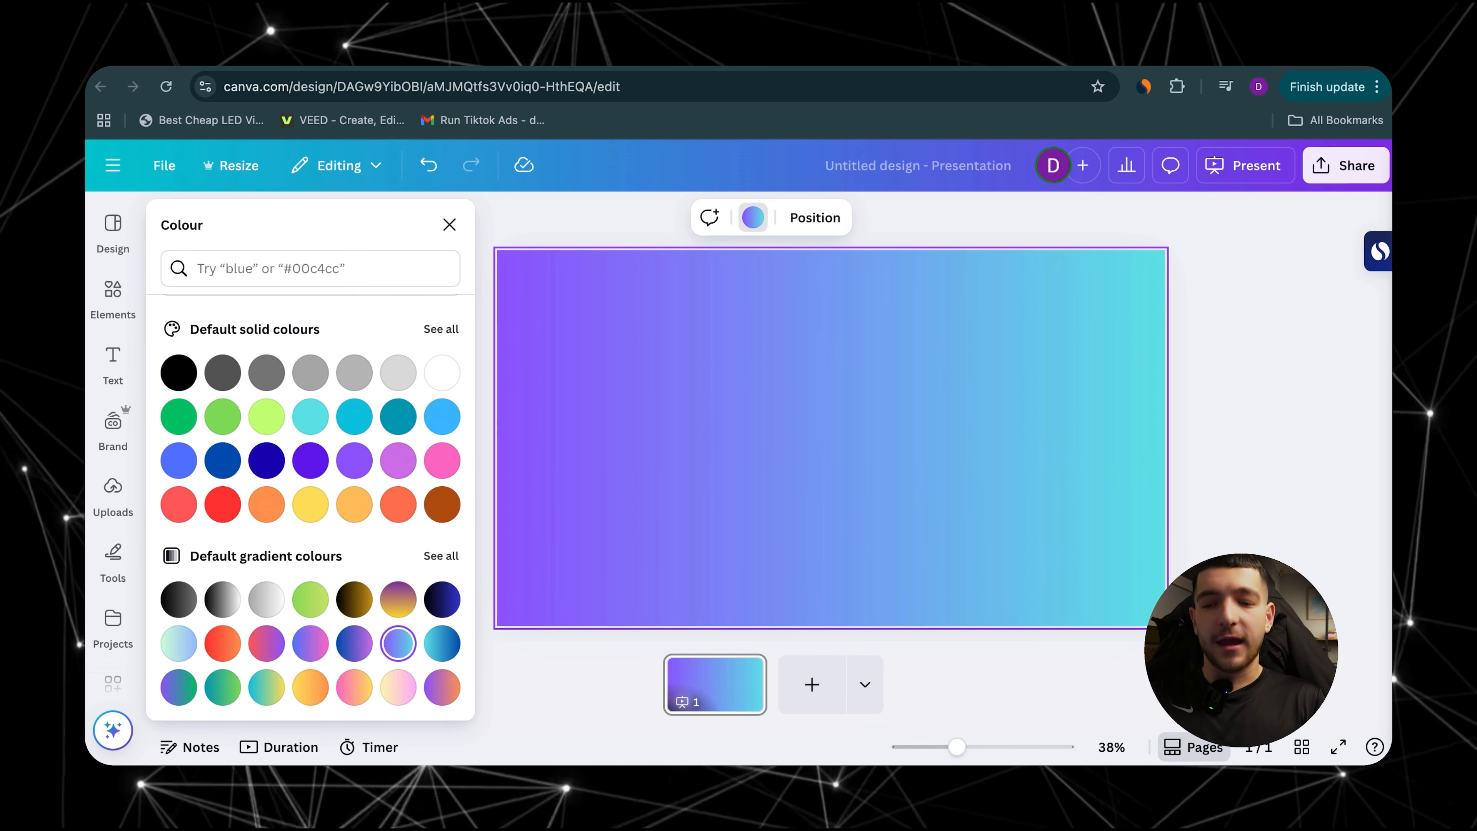
pyautogui.scroll(3, 374, 567)
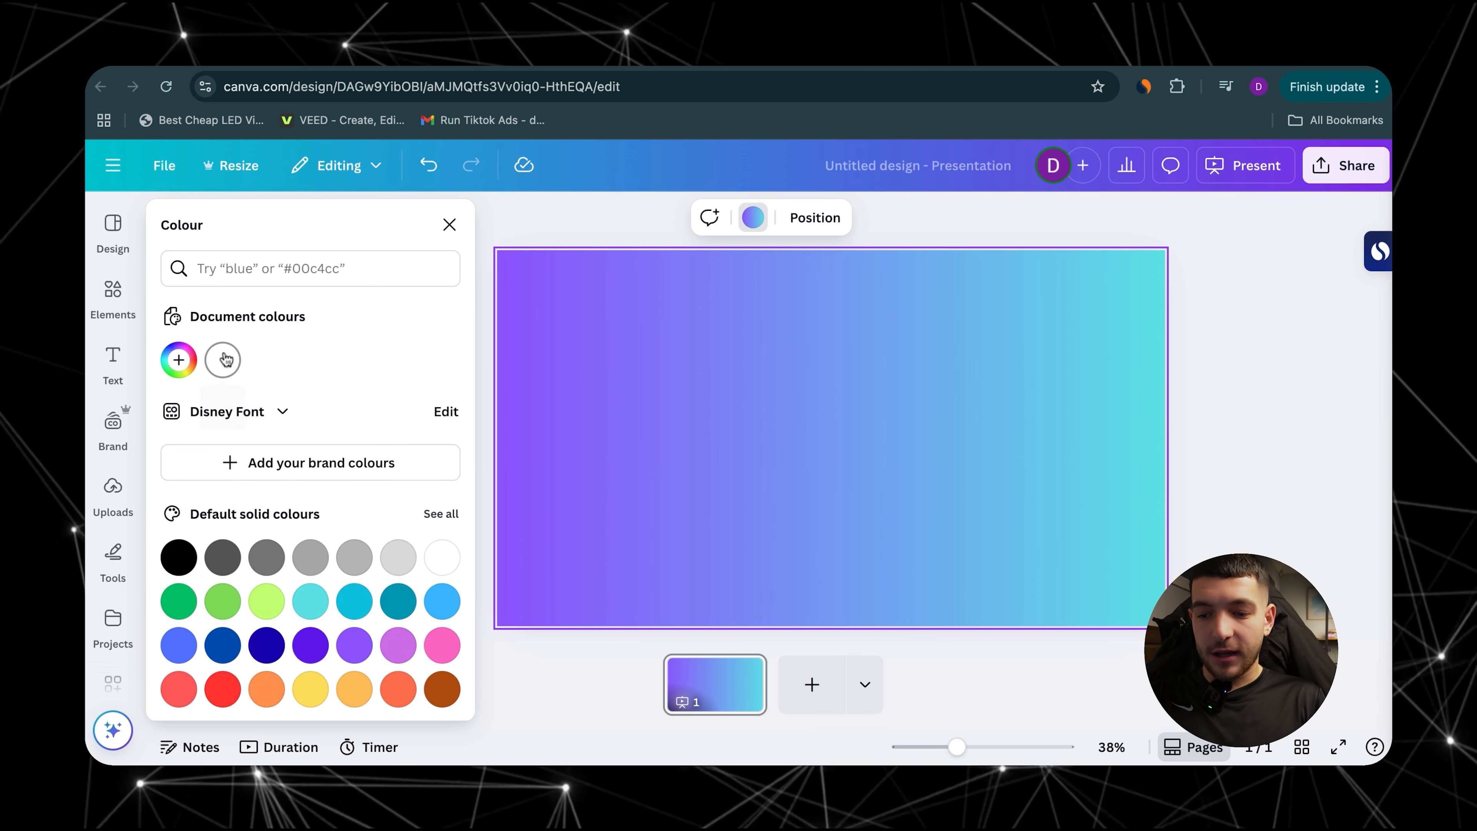
pyautogui.click(180, 359)
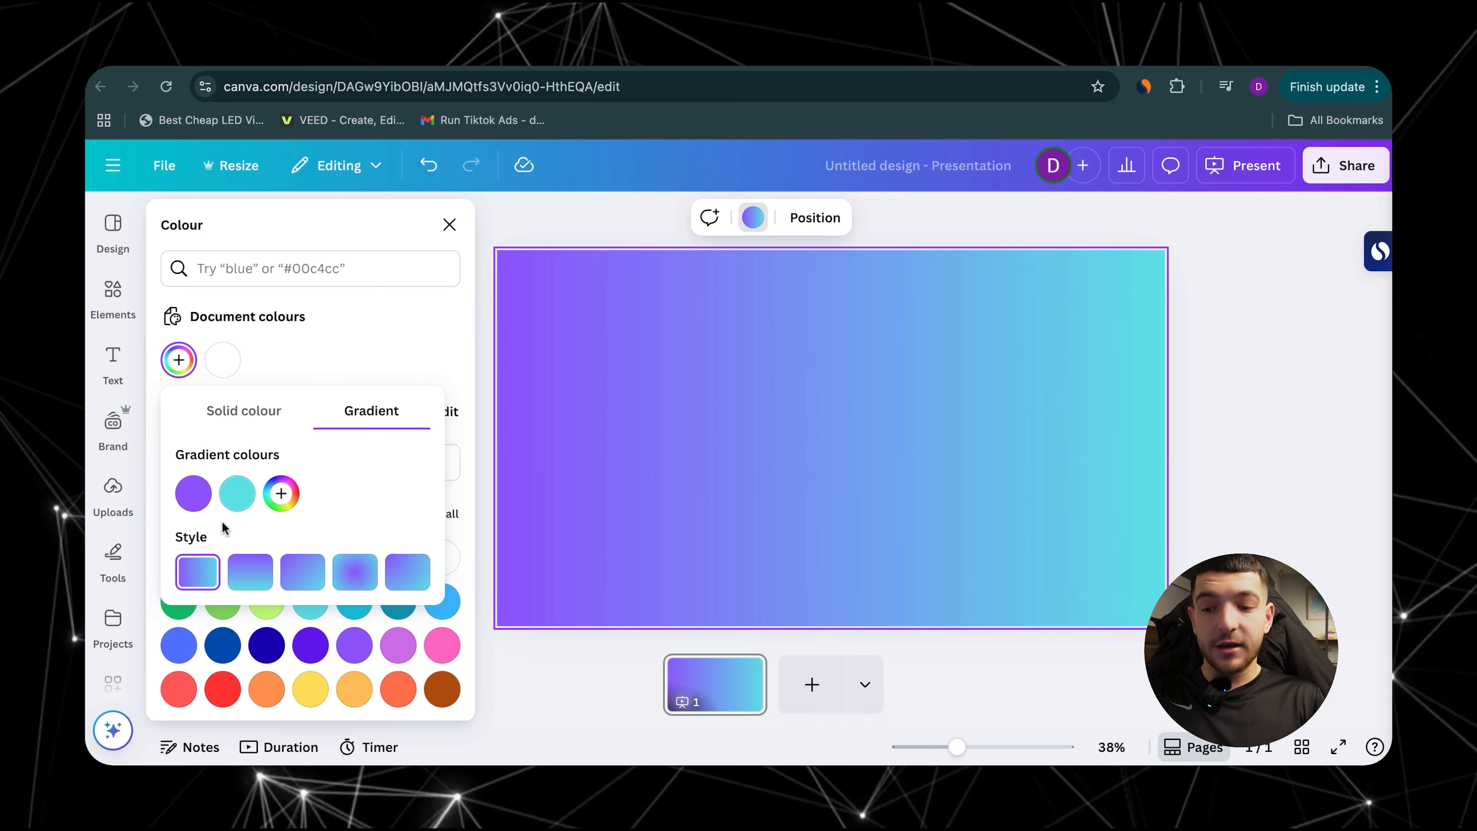
# Step: Try the other gradient styles on the background and return to the left-to-right linear style
pyautogui.click(234, 568)
pyautogui.click(300, 570)
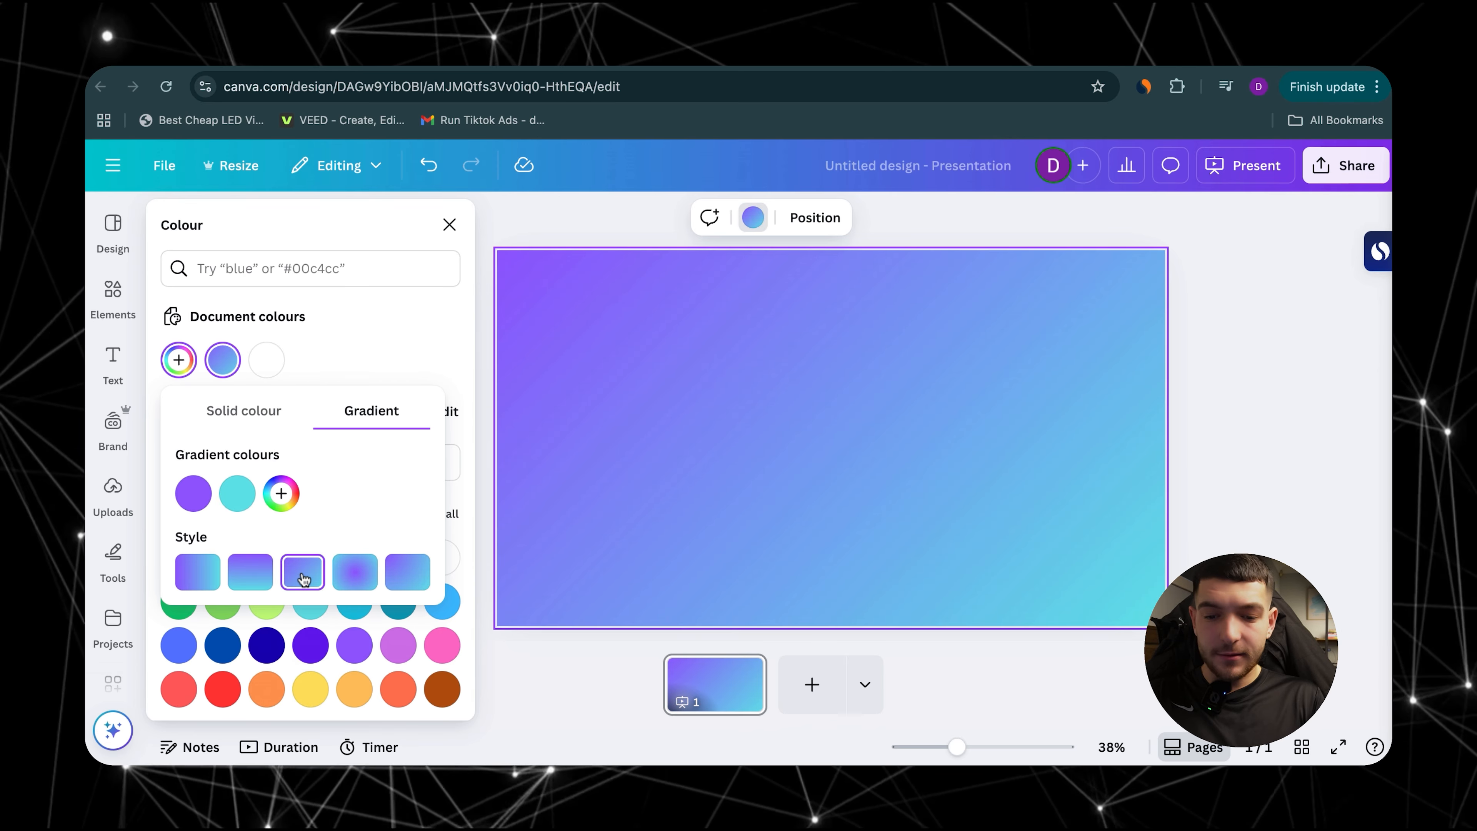
pyautogui.click(354, 571)
pyautogui.click(410, 586)
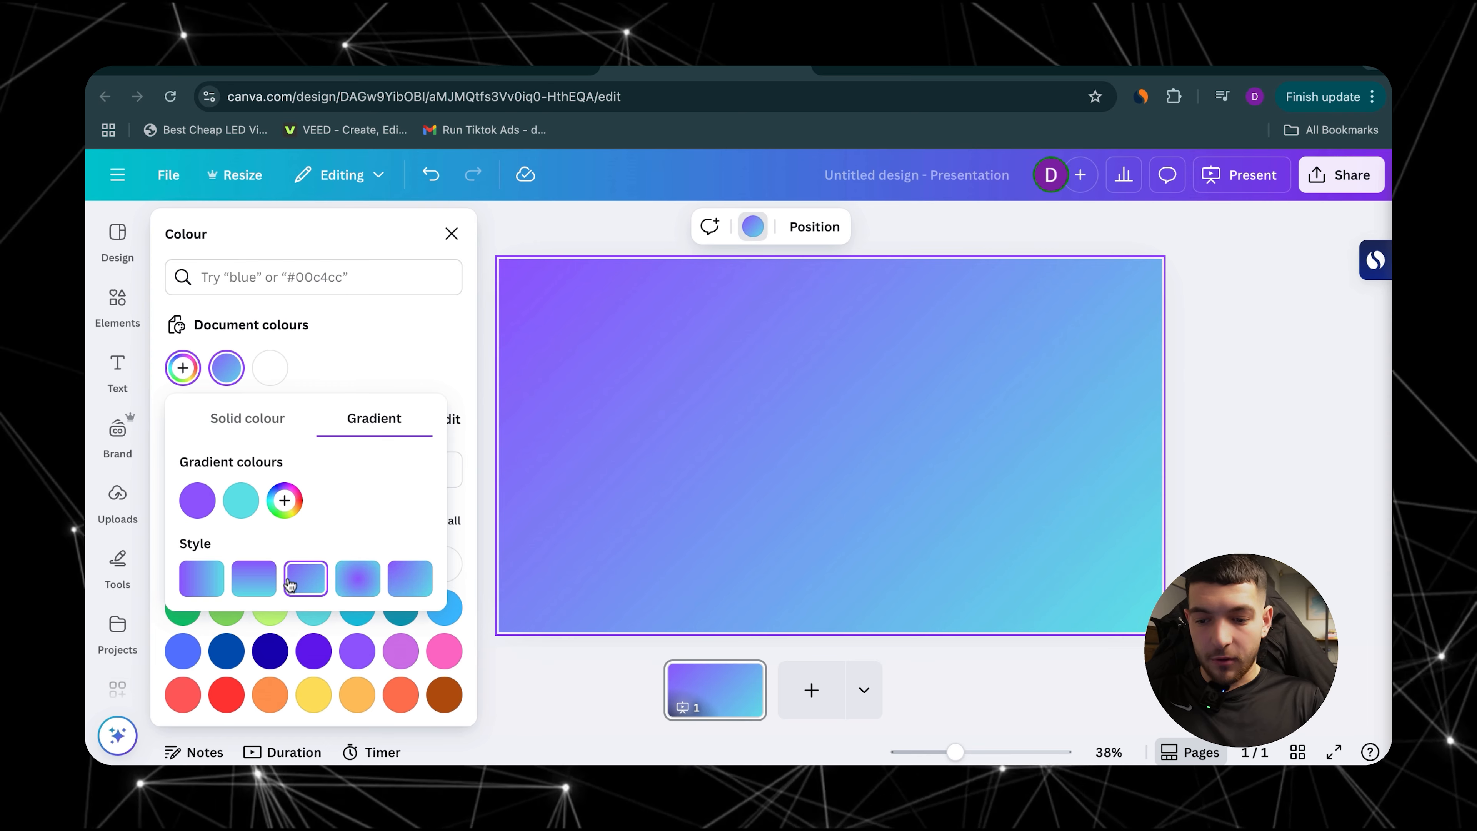
pyautogui.click(257, 578)
pyautogui.click(204, 583)
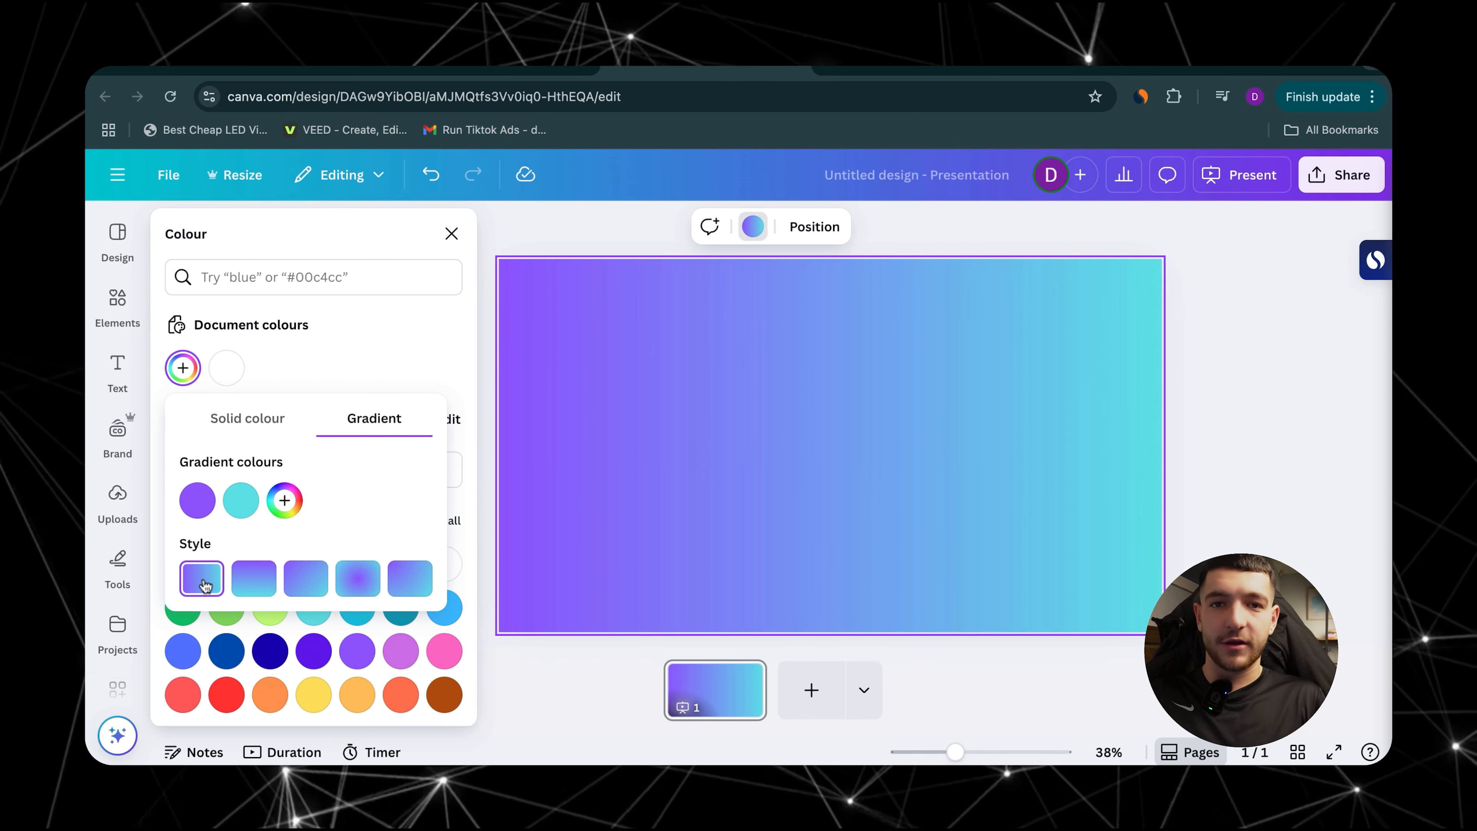
# Step: Add pink #E65CAF and dark grey #575656 as the third and fourth colours of the background gradient
pyautogui.click(284, 502)
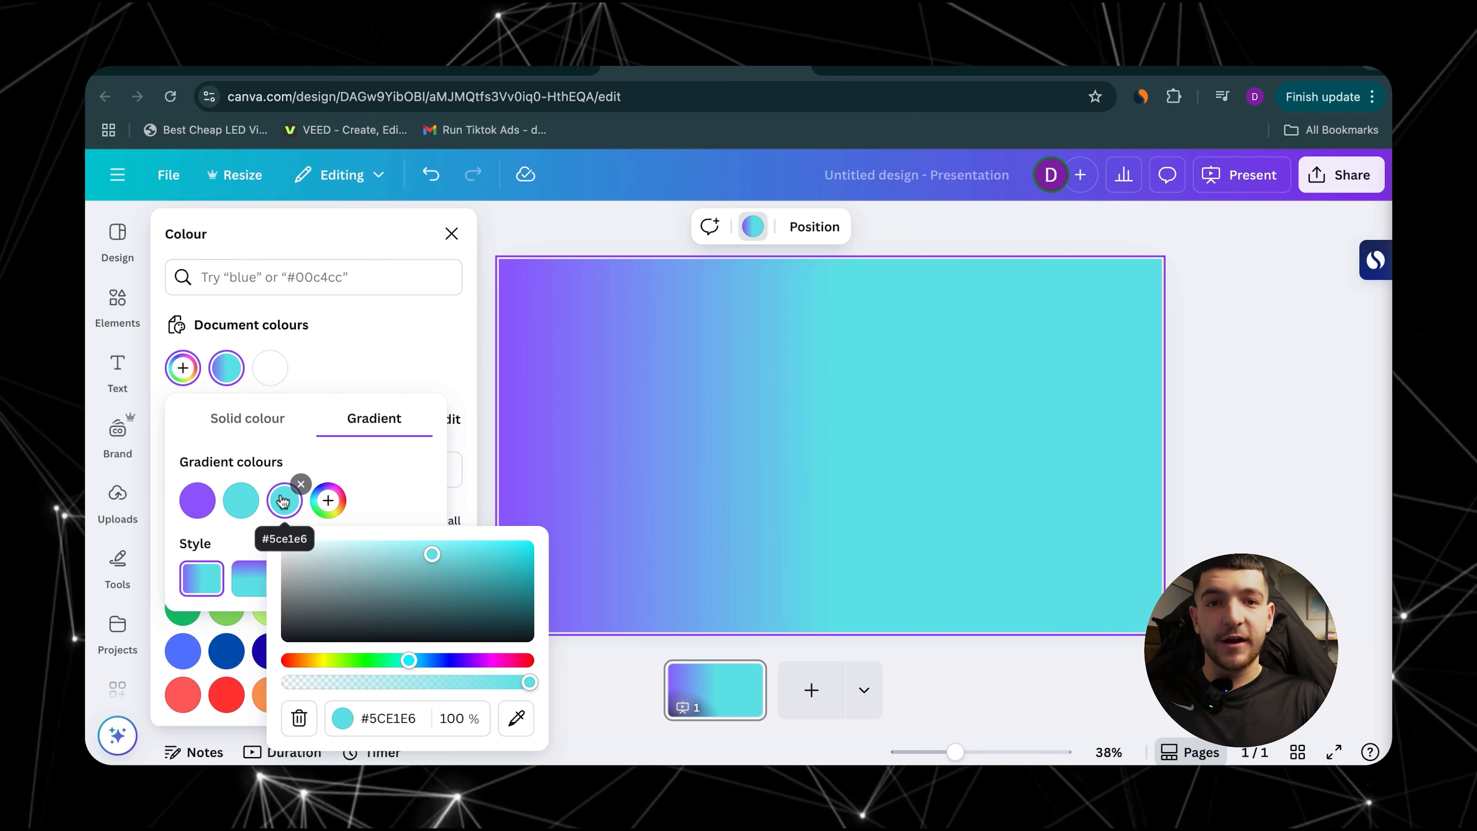
pyautogui.moveTo(319, 660); pyautogui.dragTo(359, 659)
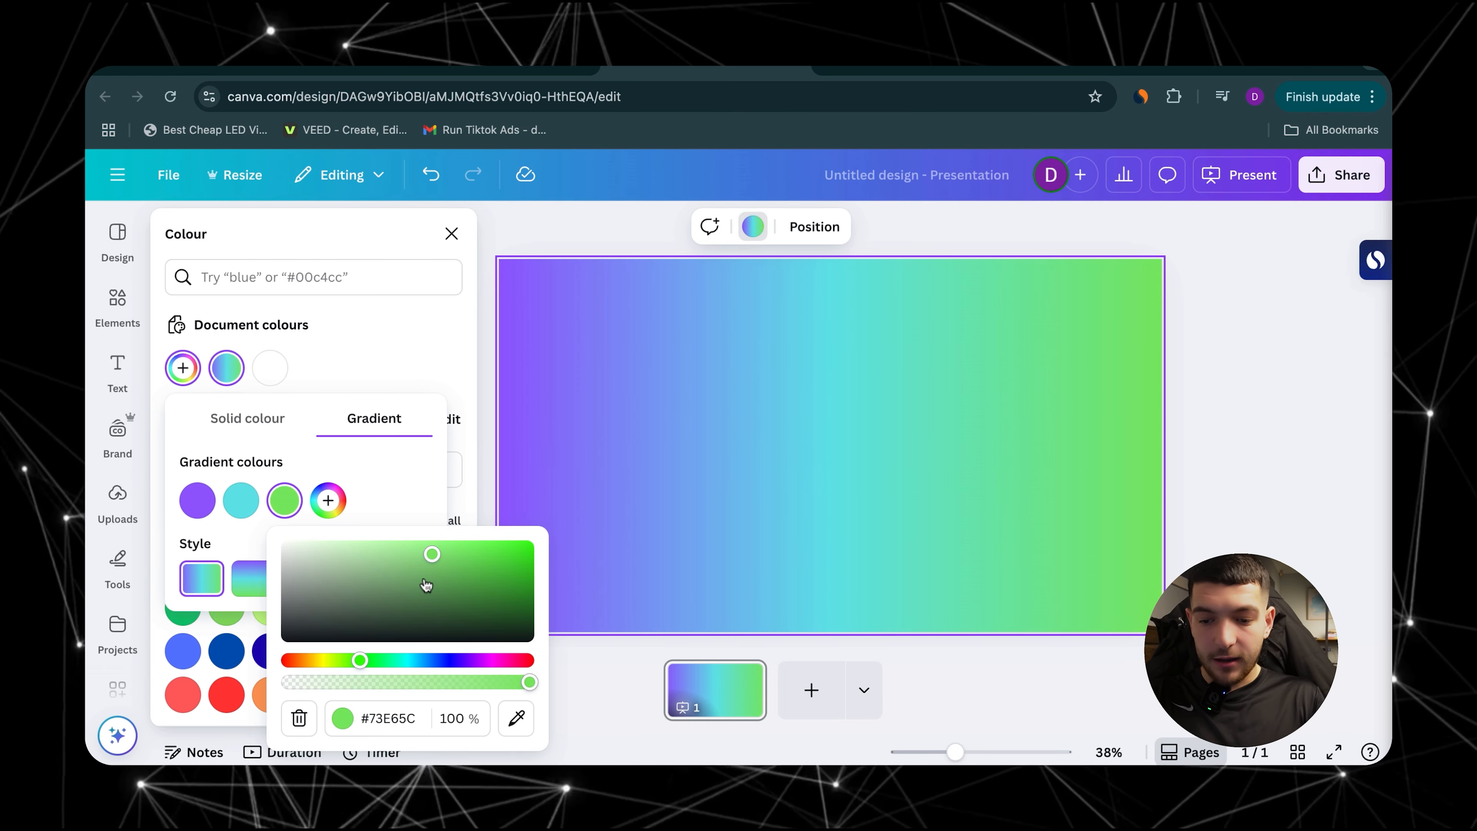
pyautogui.moveTo(452, 661); pyautogui.dragTo(499, 661)
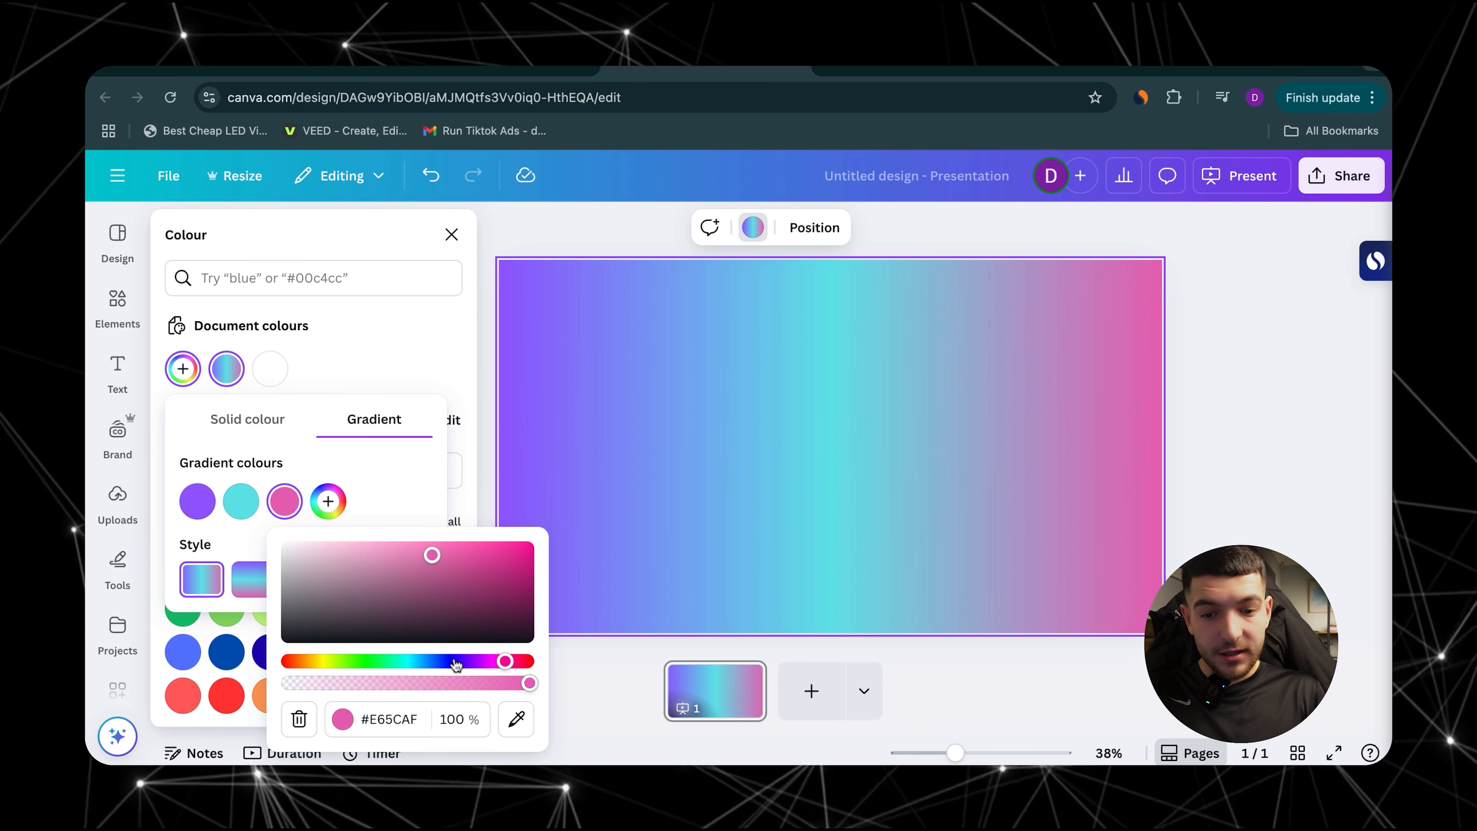
pyautogui.click(328, 501)
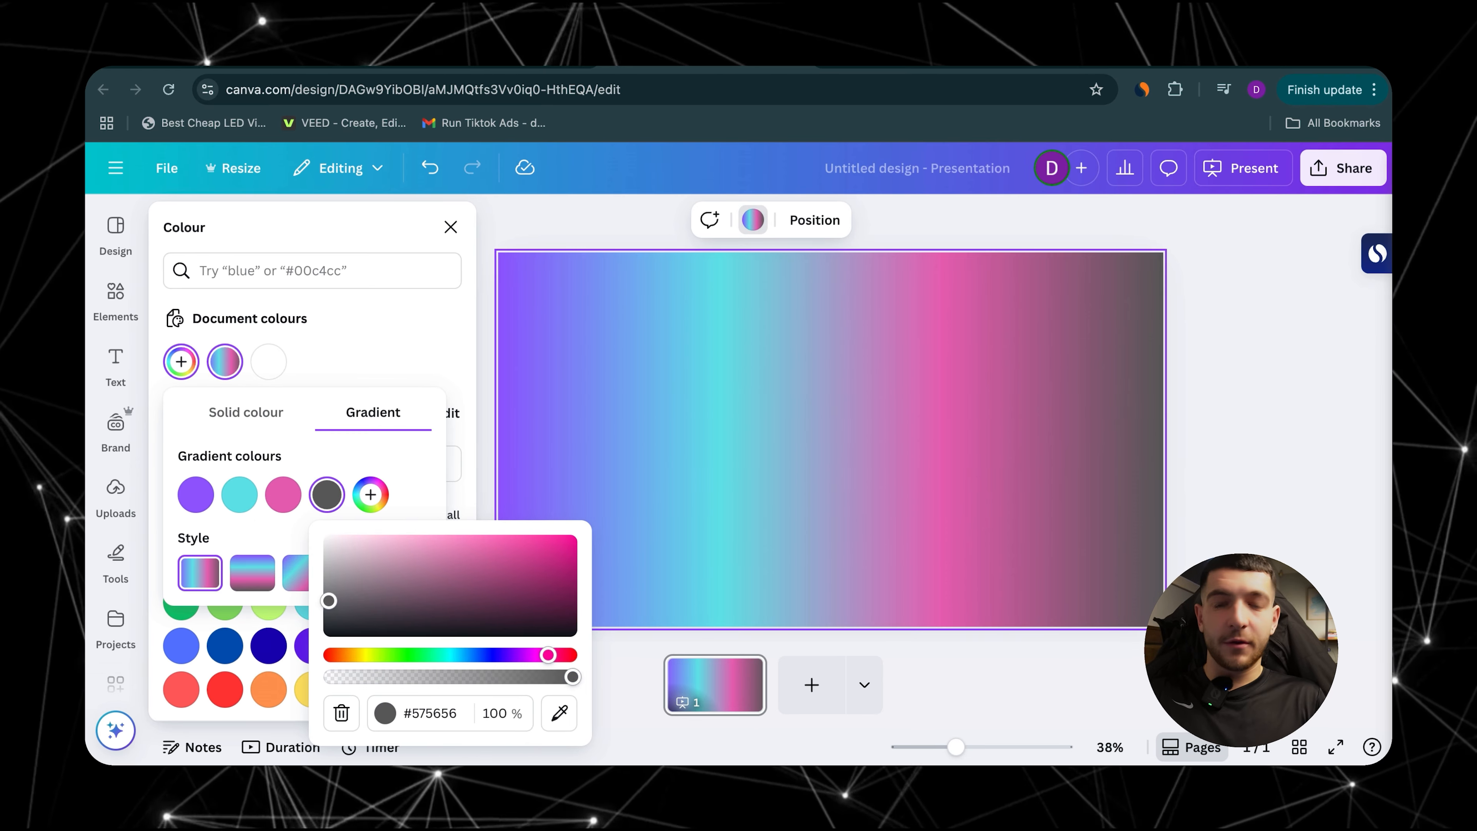
# Step: Compare the remaining styles for the four-colour gradient and apply the one radiating from the top-left corner
pyautogui.click(251, 573)
pyautogui.click(315, 578)
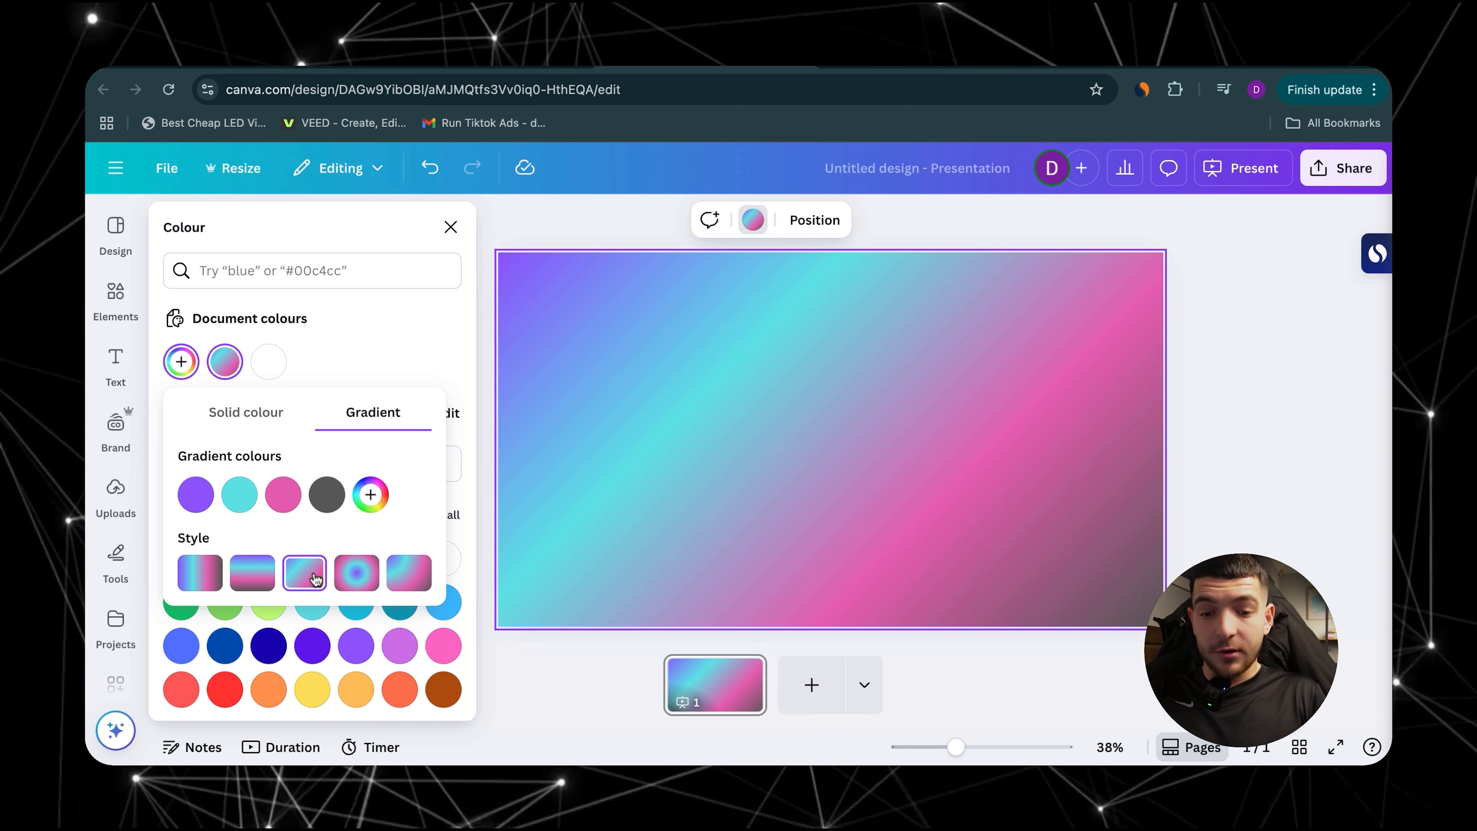
pyautogui.click(357, 577)
pyautogui.click(422, 573)
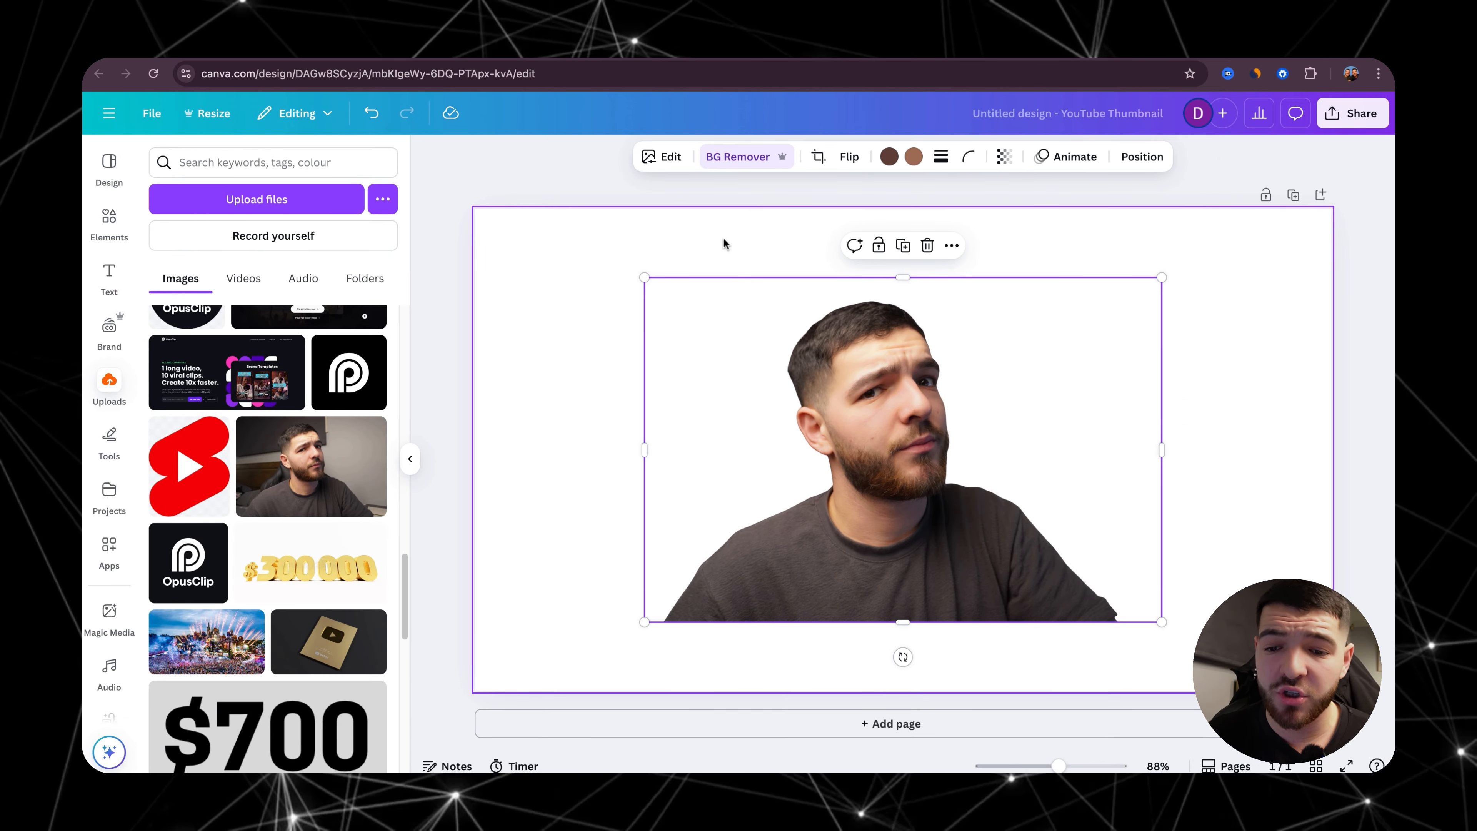
# Step: Open the Background Remover brushes for the portrait cut-out and set the Erase brush size to 40
pyautogui.click(665, 169)
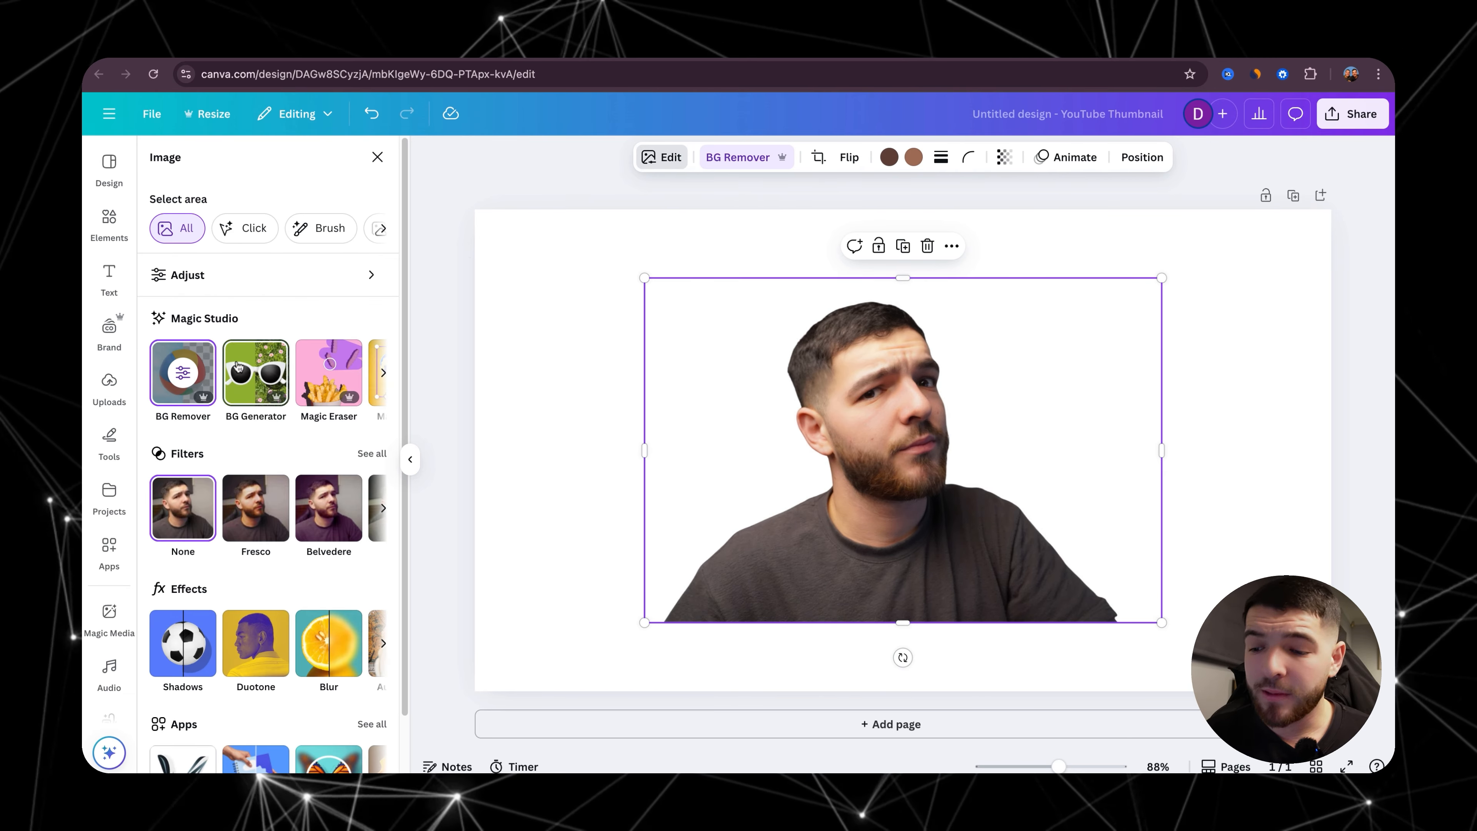
pyautogui.click(184, 374)
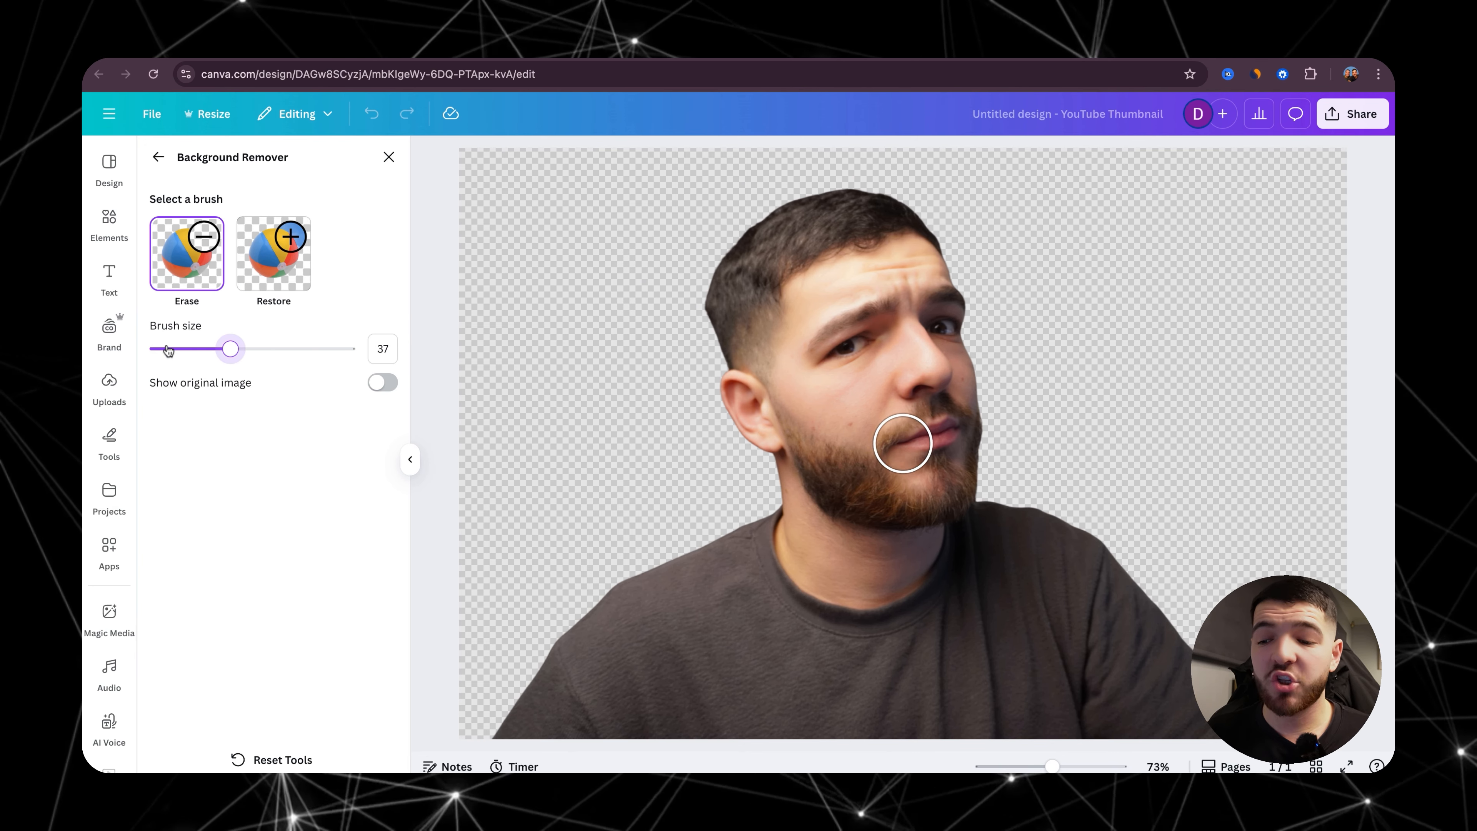
pyautogui.moveTo(231, 349)
pyautogui.mouseDown()
pyautogui.moveTo(260, 349)
pyautogui.moveTo(157, 349)
pyautogui.mouseUp()
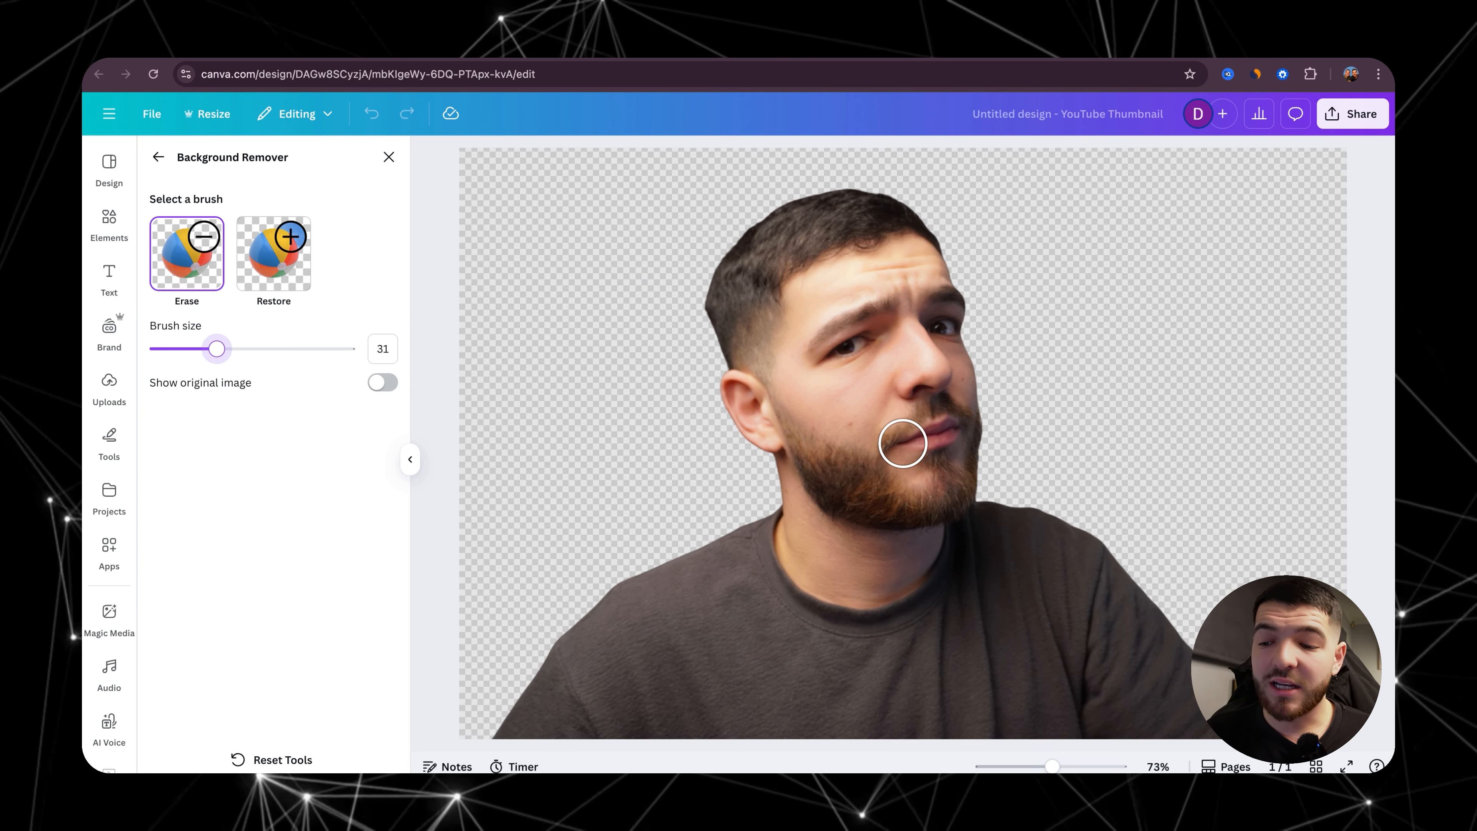
# Step: Try erasing the head of the portrait with the Erase brush and undo the erasing
pyautogui.moveTo(675, 280)
pyautogui.mouseDown()
pyautogui.moveTo(845, 181)
pyautogui.moveTo(1027, 276)
pyautogui.moveTo(738, 275)
pyautogui.moveTo(669, 308)
pyautogui.moveTo(474, 286)
pyautogui.mouseUp()
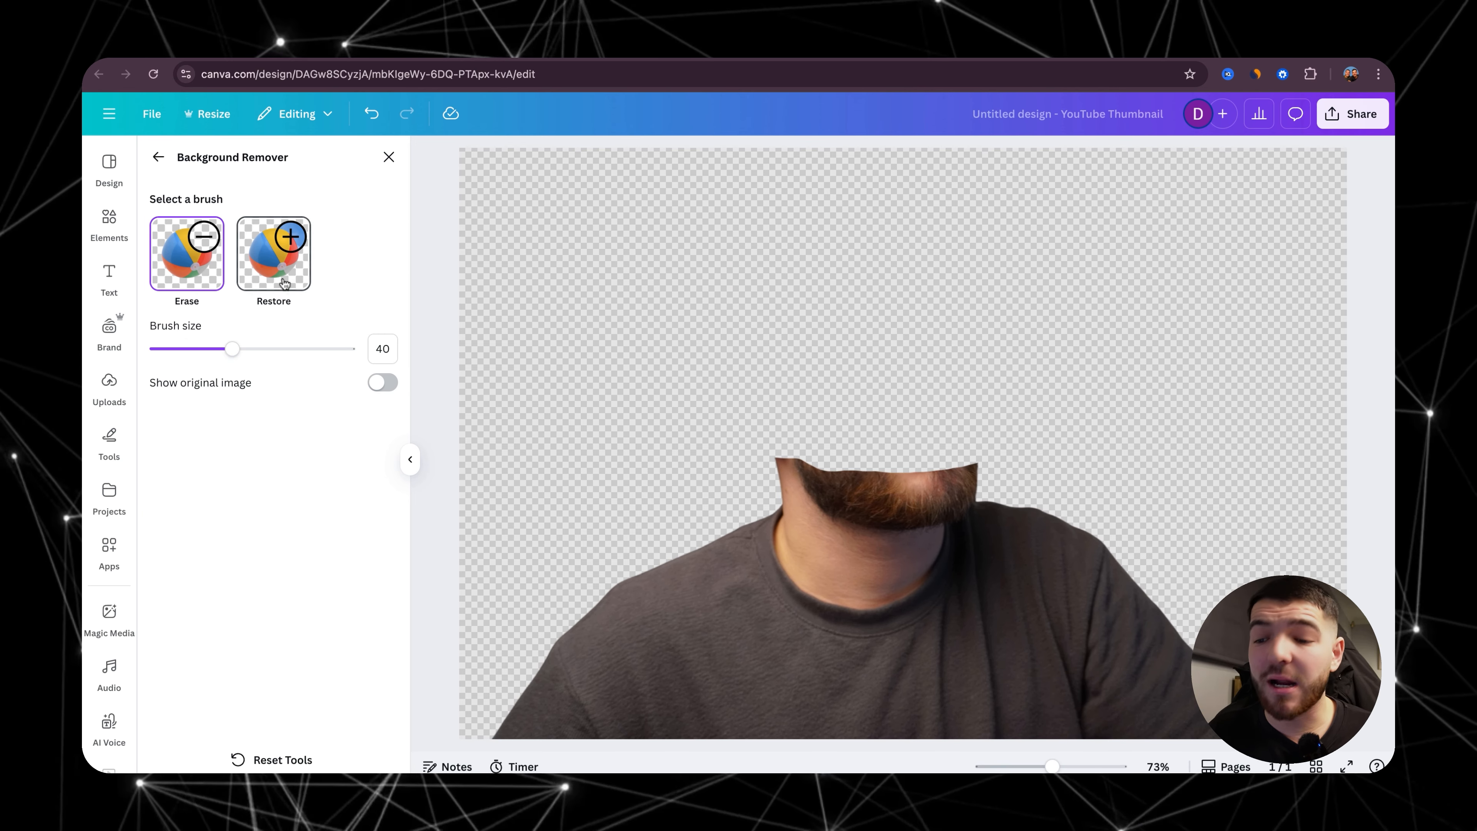
pyautogui.hotkey('ctrl', 'z')
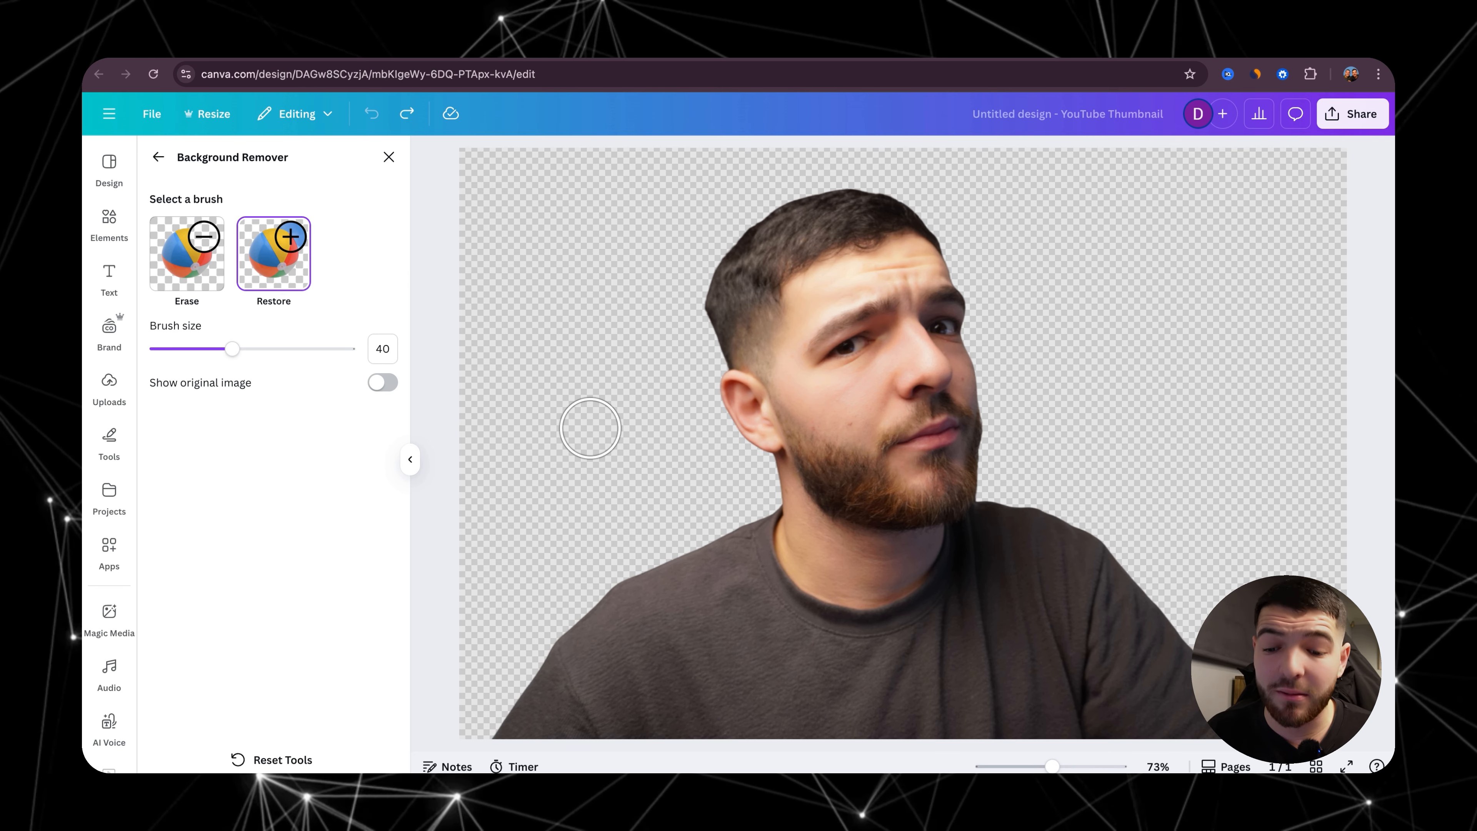
# Step: Restore the chair and background beside the neck with the Restore brush, and touch up below the ear with the Erase brush at size 7
pyautogui.moveTo(721, 477)
pyautogui.mouseDown()
pyautogui.moveTo(462, 444)
pyautogui.moveTo(527, 402)
pyautogui.moveTo(722, 461)
pyautogui.moveTo(539, 463)
pyautogui.moveTo(665, 437)
pyautogui.moveTo(673, 471)
pyautogui.moveTo(442, 510)
pyautogui.moveTo(755, 508)
pyautogui.moveTo(480, 527)
pyautogui.moveTo(656, 539)
pyautogui.moveTo(672, 435)
pyautogui.mouseUp()
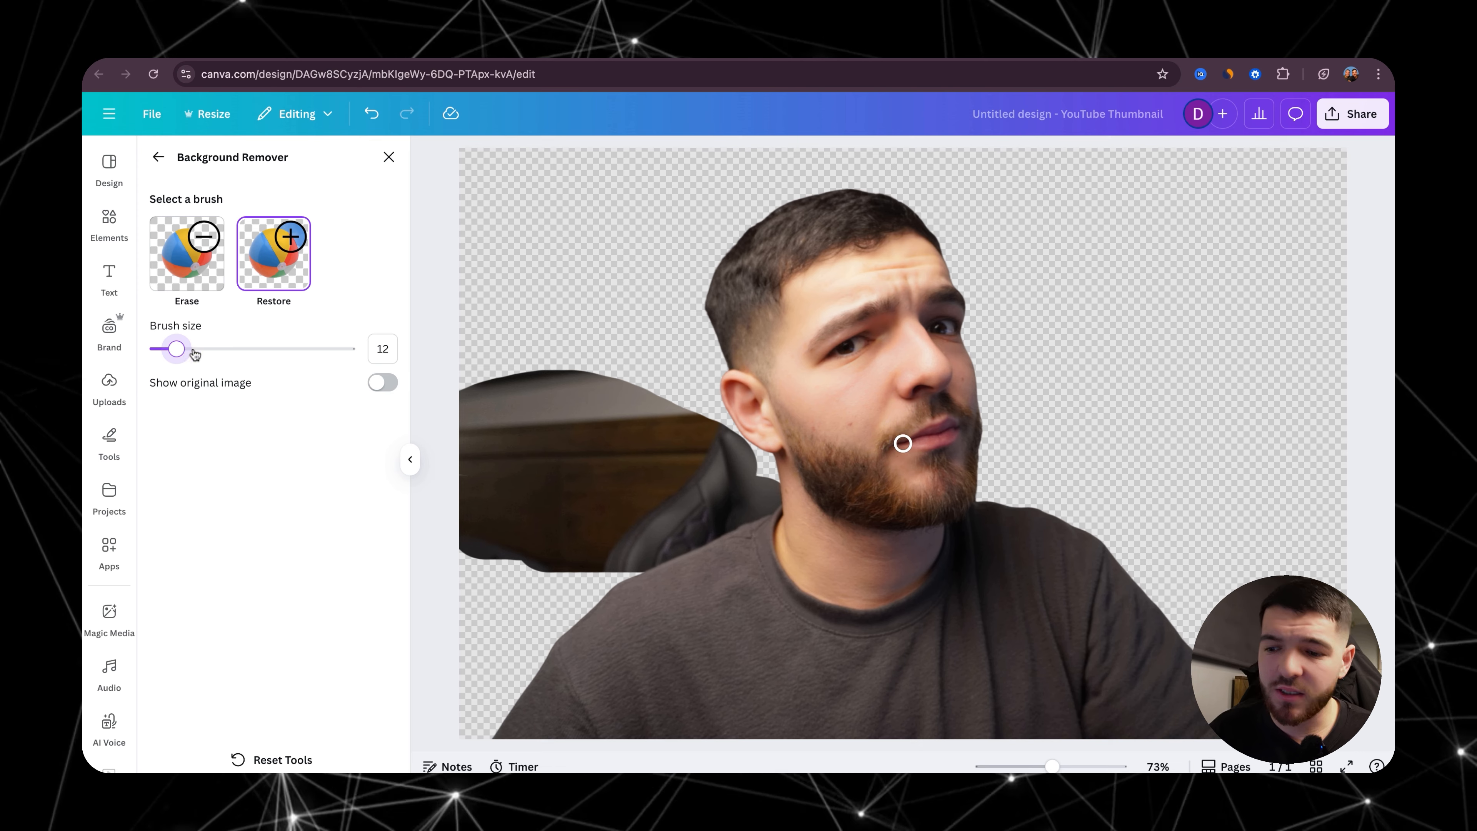
pyautogui.scroll(5, 695, 548)
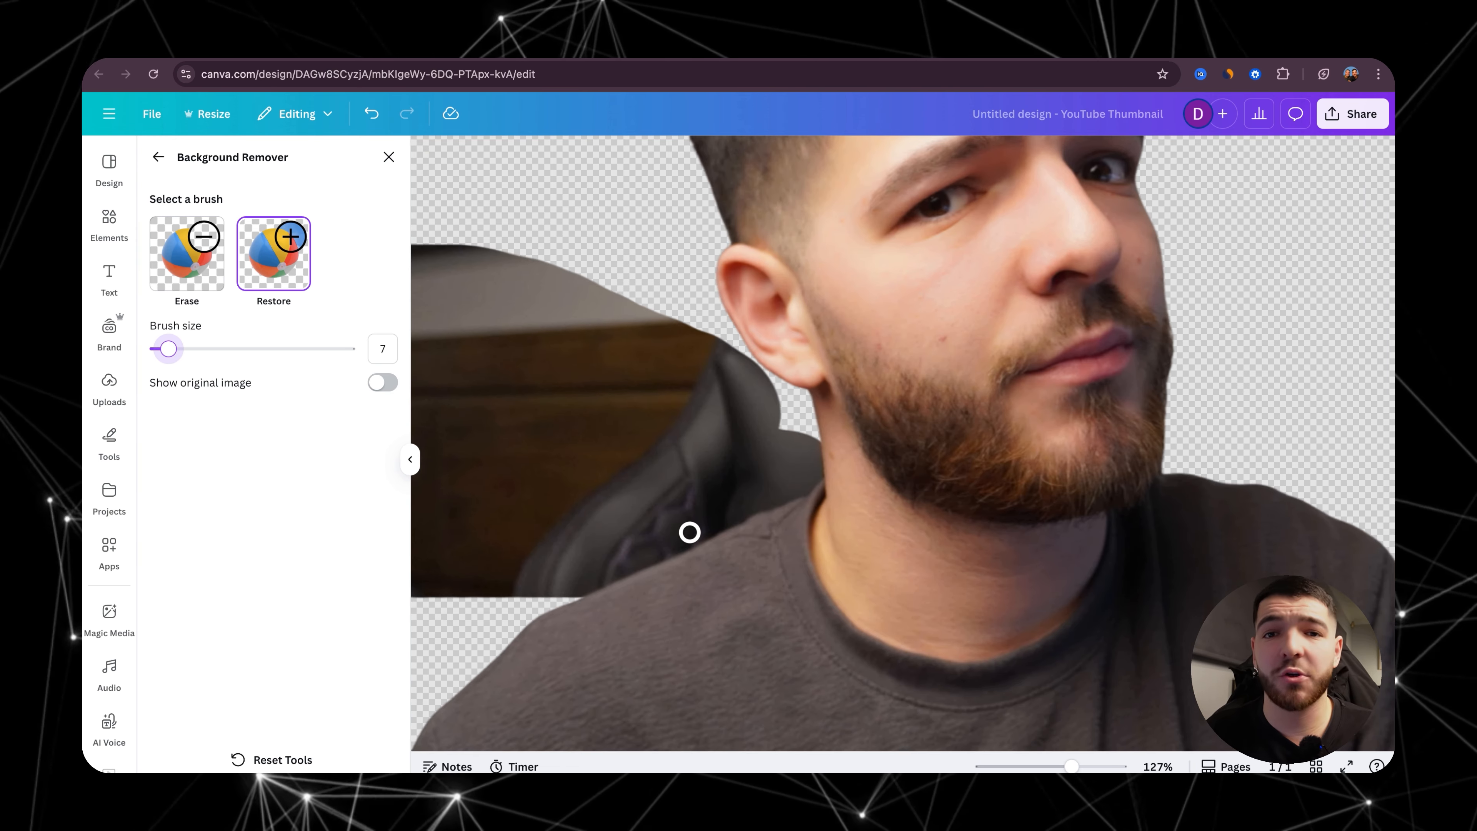
pyautogui.moveTo(800, 422); pyautogui.dragTo(798, 413)
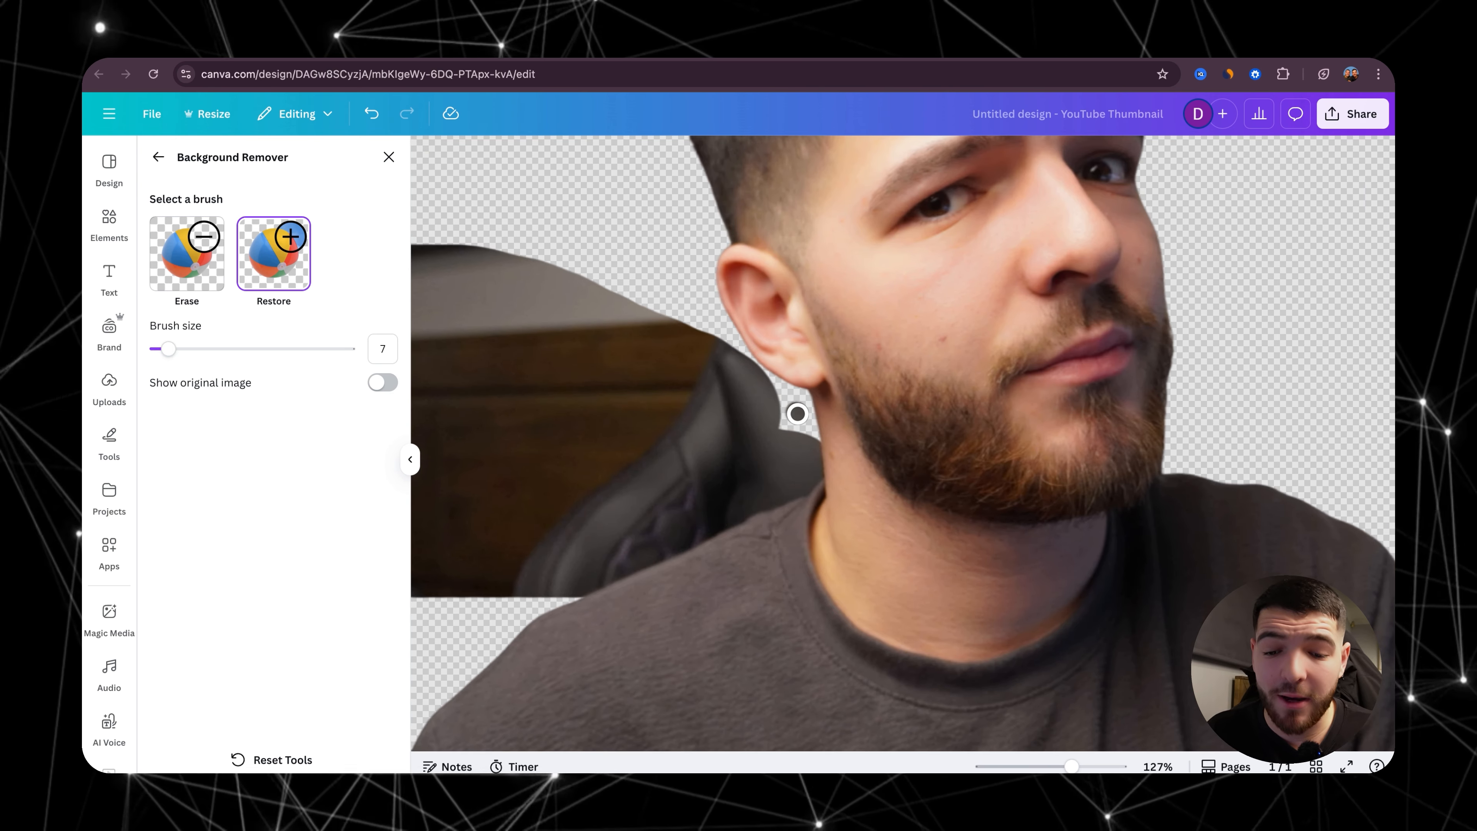
pyautogui.click(187, 254)
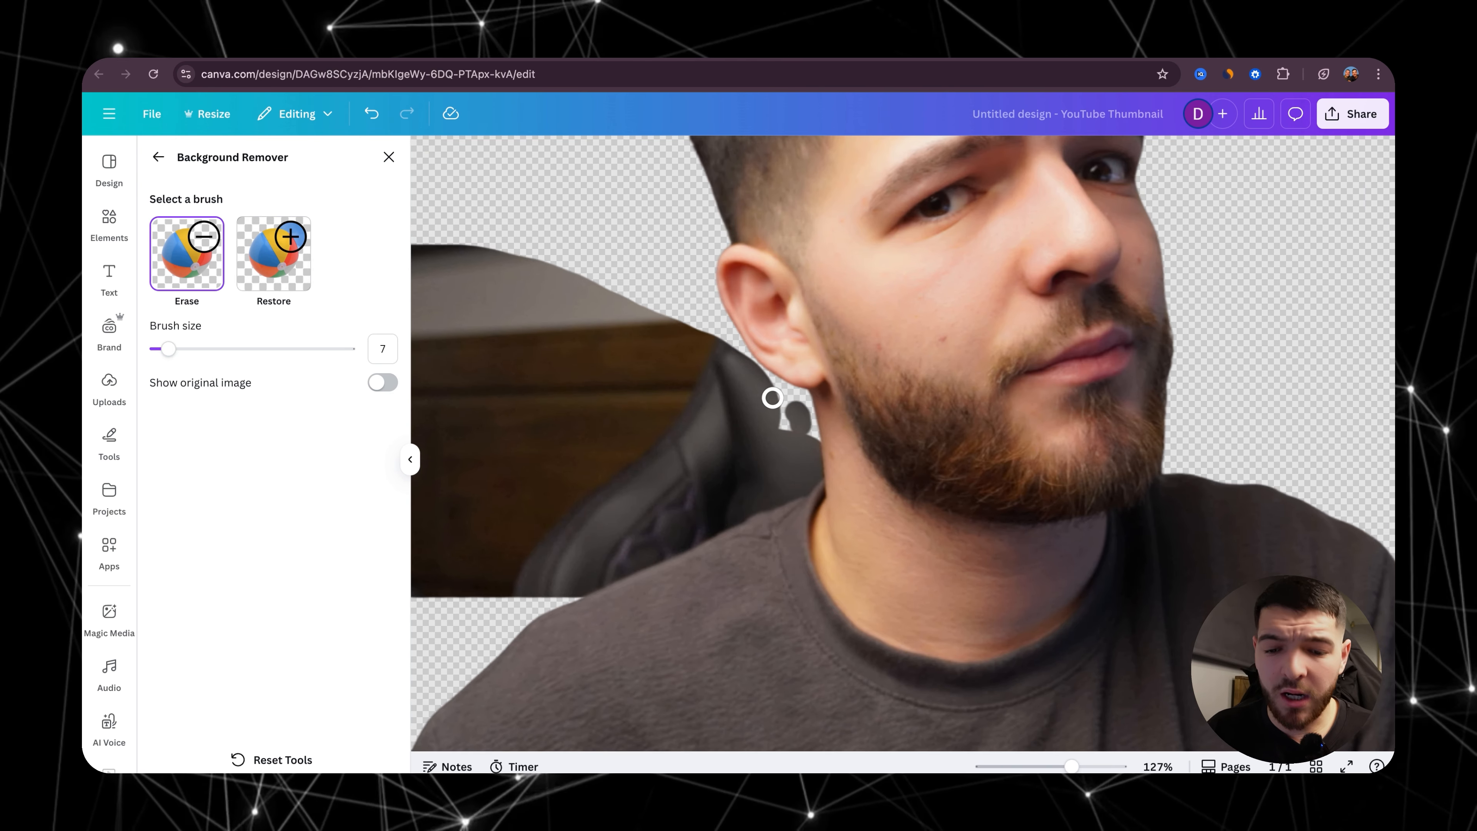
pyautogui.moveTo(774, 399); pyautogui.dragTo(796, 407)
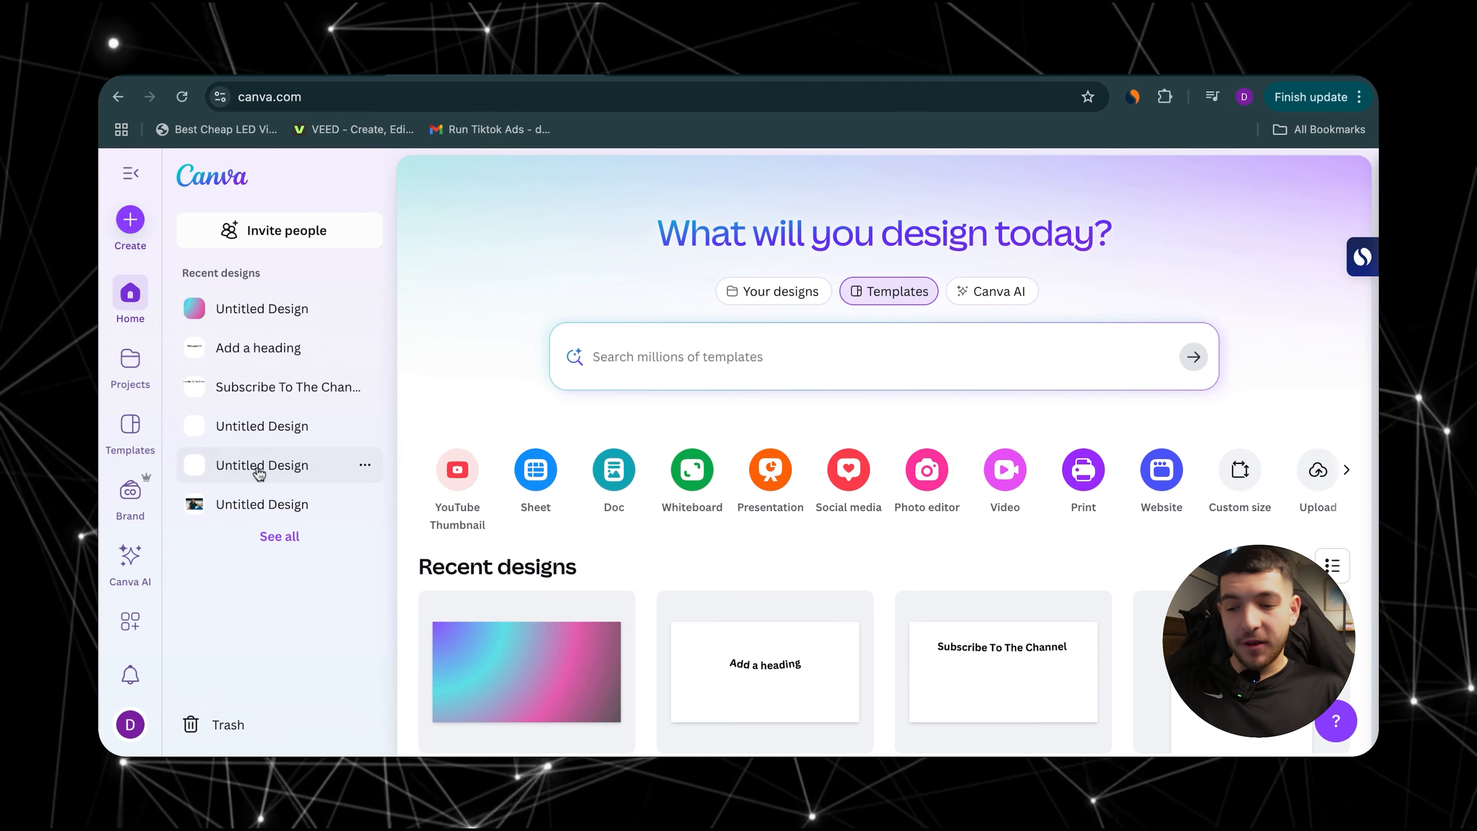
# Step: Open the billing page in the account settings and start cancelling the Canva Pro plan
pyautogui.click(129, 725)
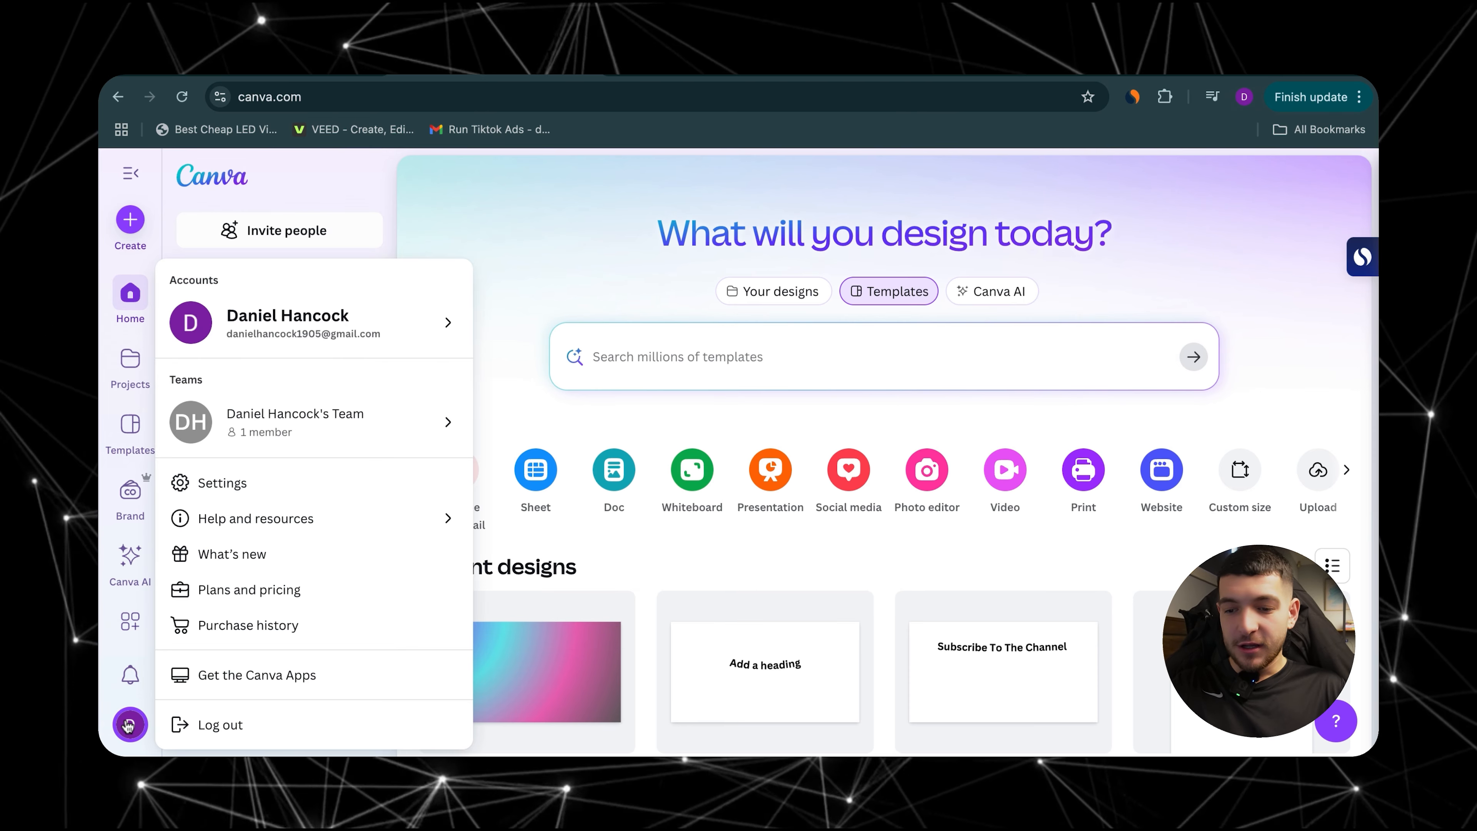
pyautogui.click(221, 483)
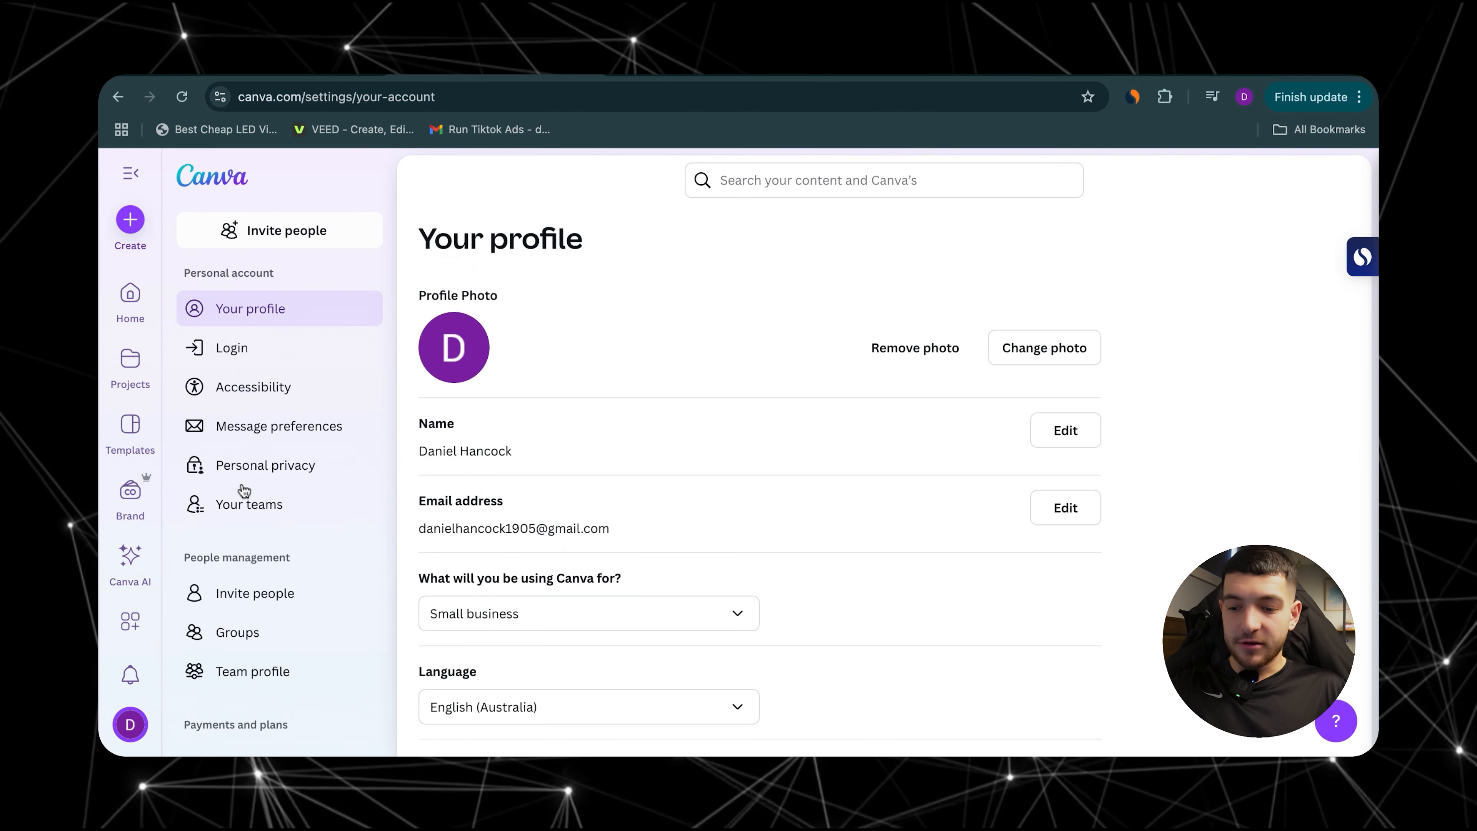
pyautogui.scroll(-5, 243, 490)
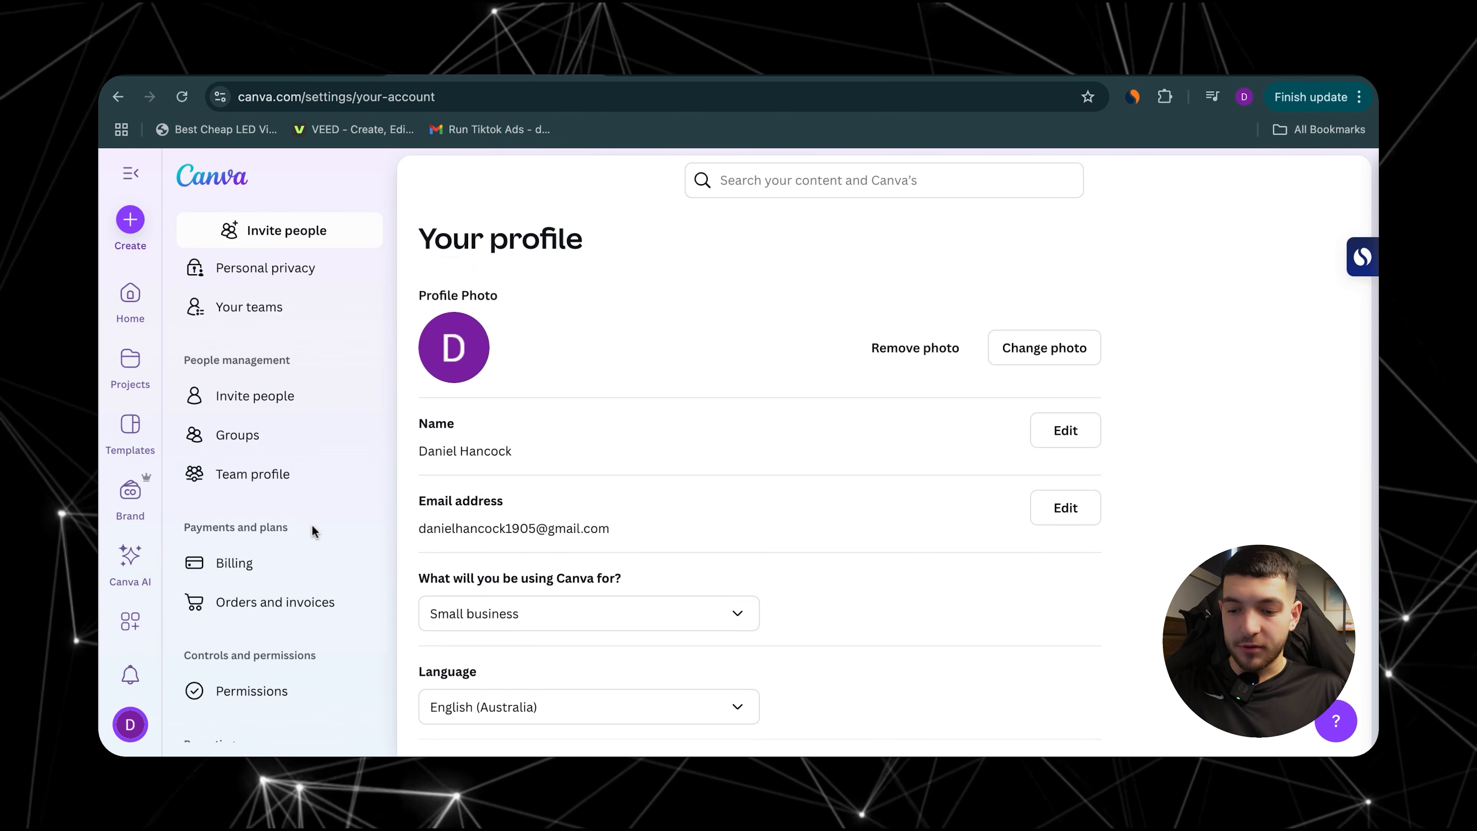
pyautogui.click(225, 567)
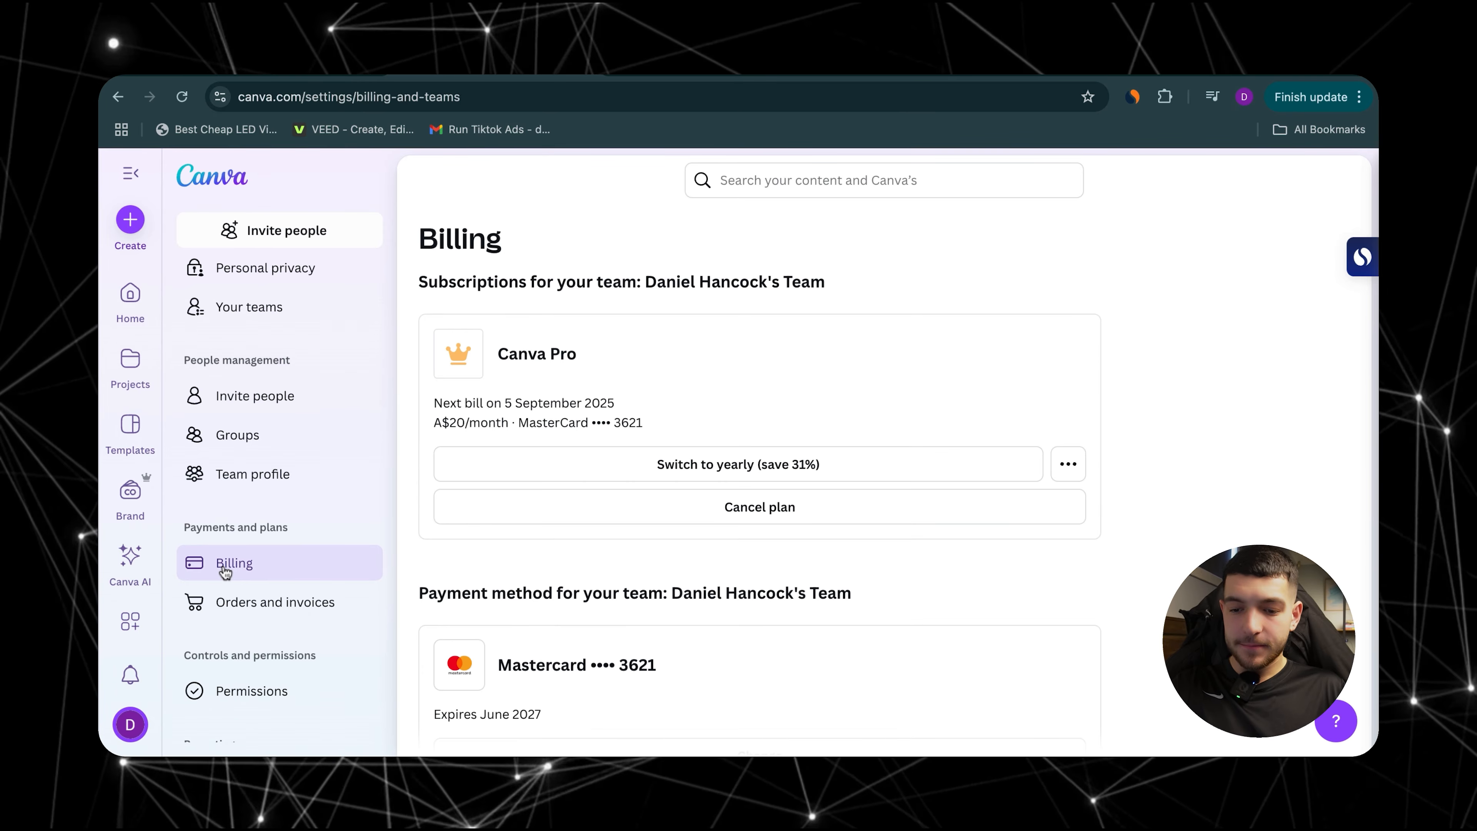
pyautogui.click(771, 518)
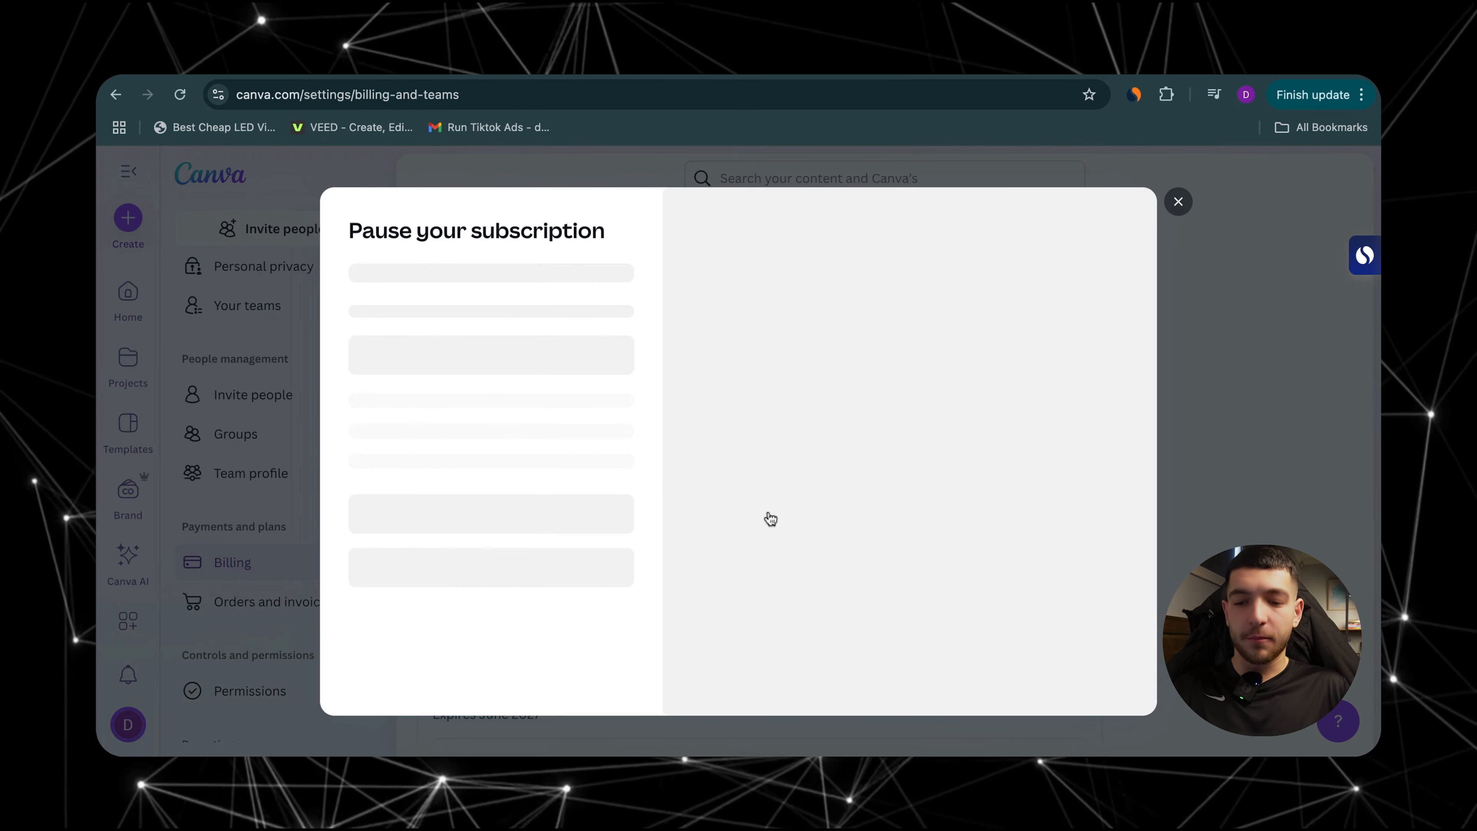